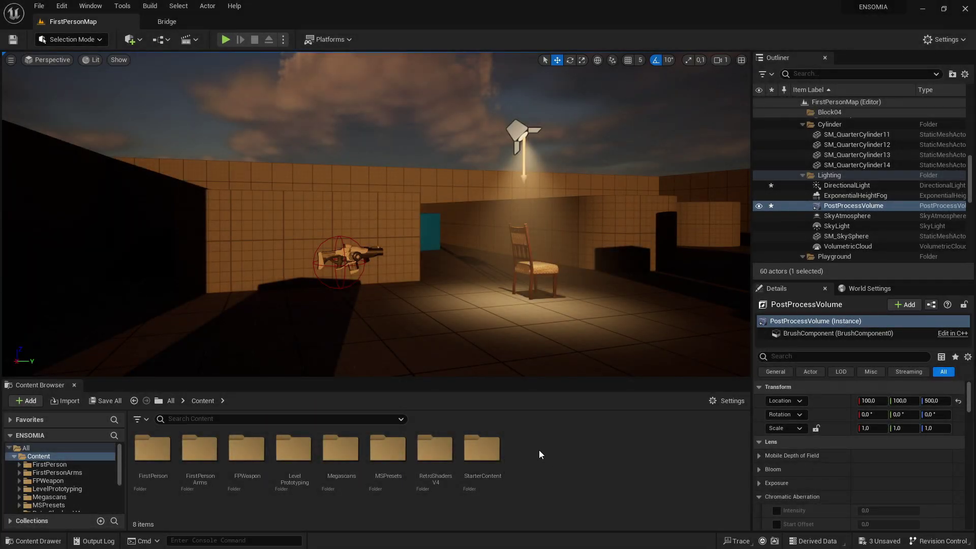
# Step: Create a folder named PPM in the Content directory and open it
pyautogui.rightClick(539, 450)
pyautogui.click(591, 130)
pyautogui.press('BackSpace')
pyautogui.write('PPM')
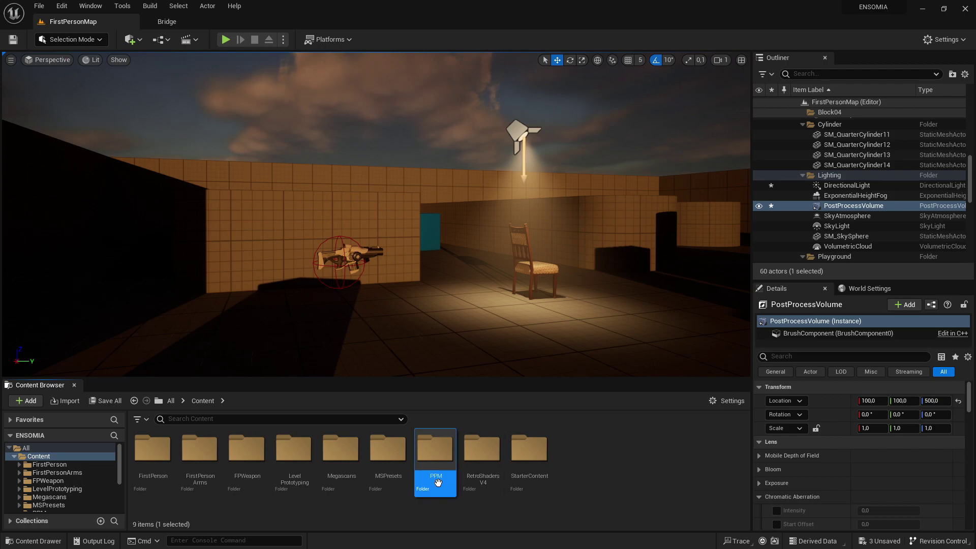
pyautogui.doubleClick(437, 481)
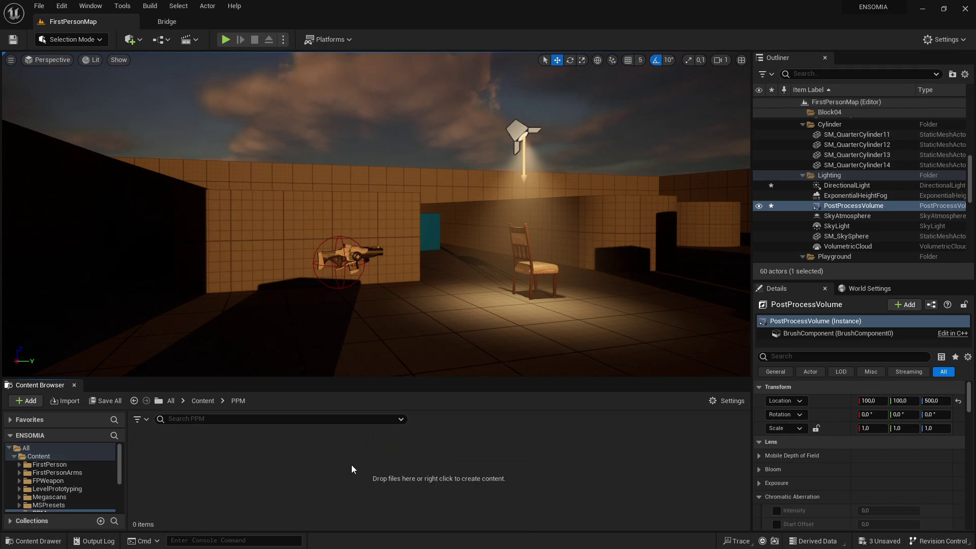
# Step: Create a new material named Sharpen_M in the PPM folder
pyautogui.rightClick(223, 474)
pyautogui.click(267, 222)
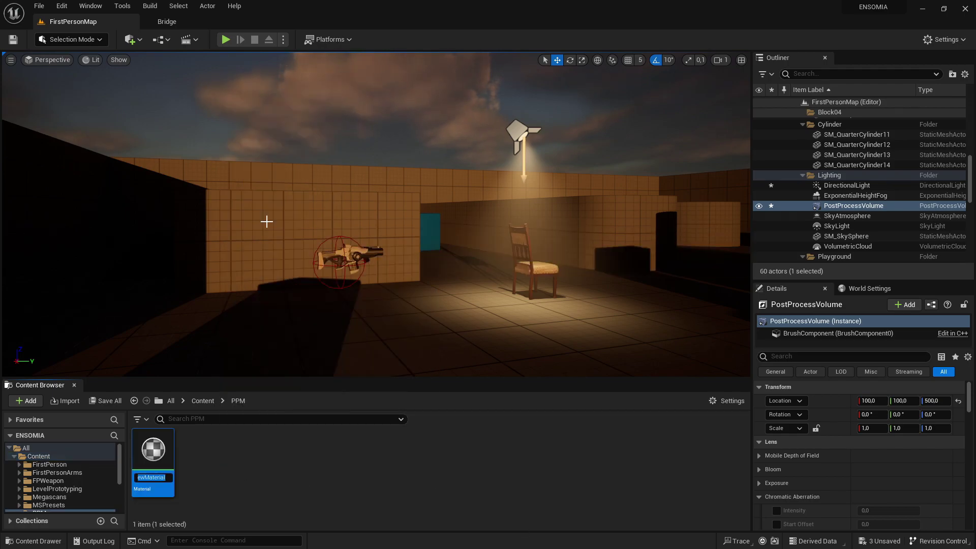
pyautogui.press('BackSpace')
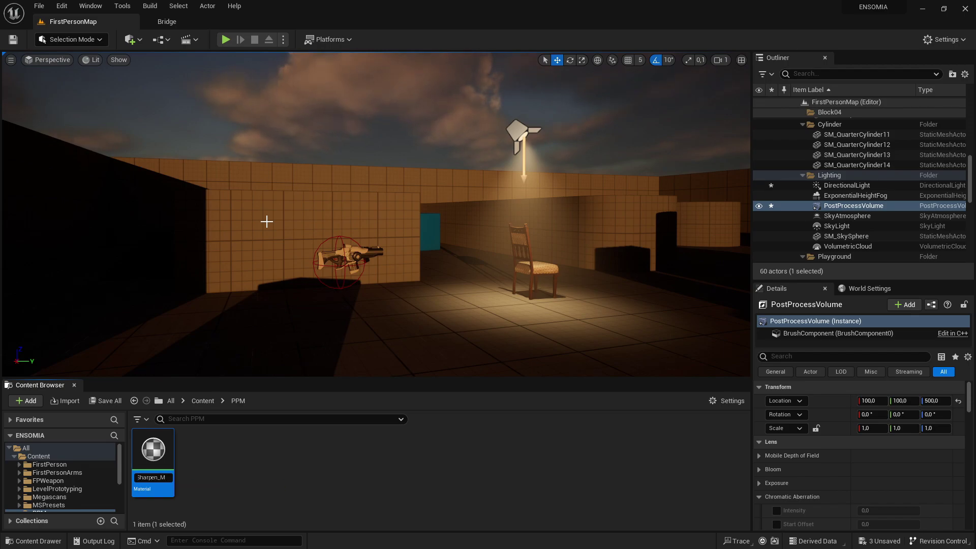
pyautogui.write('Sharpen_M')
pyautogui.press('Return')
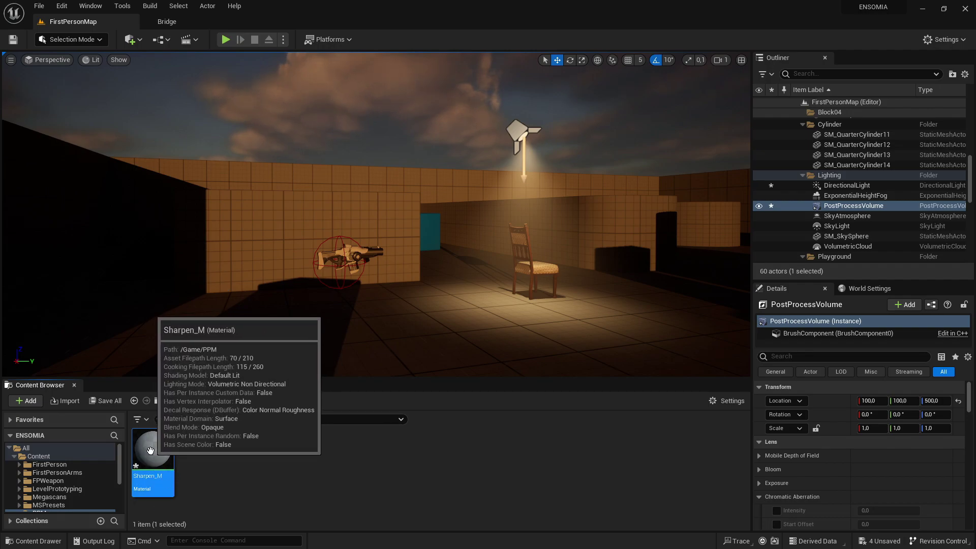
# Step: Open the Sharpen_M material for editing and set its Material Domain to Post Process
pyautogui.doubleClick(150, 450)
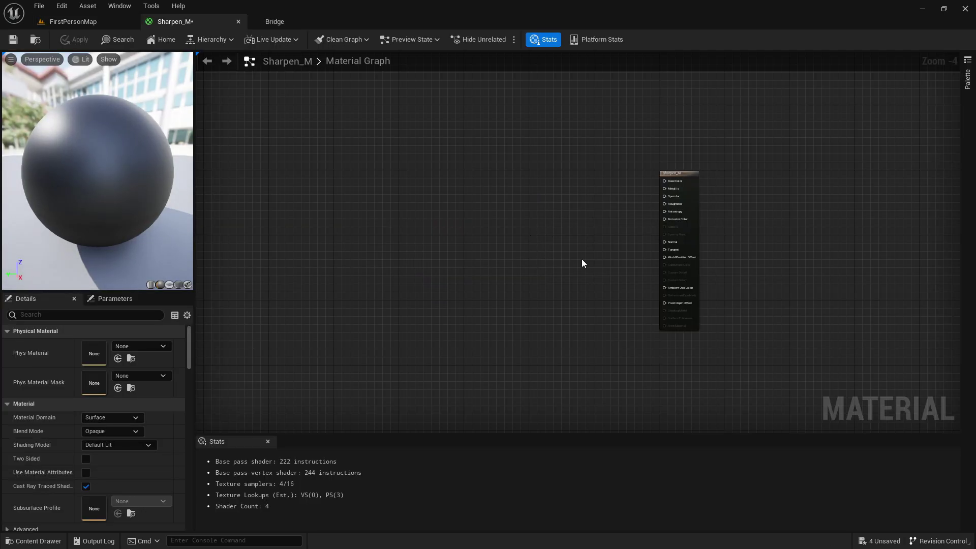
pyautogui.click(108, 417)
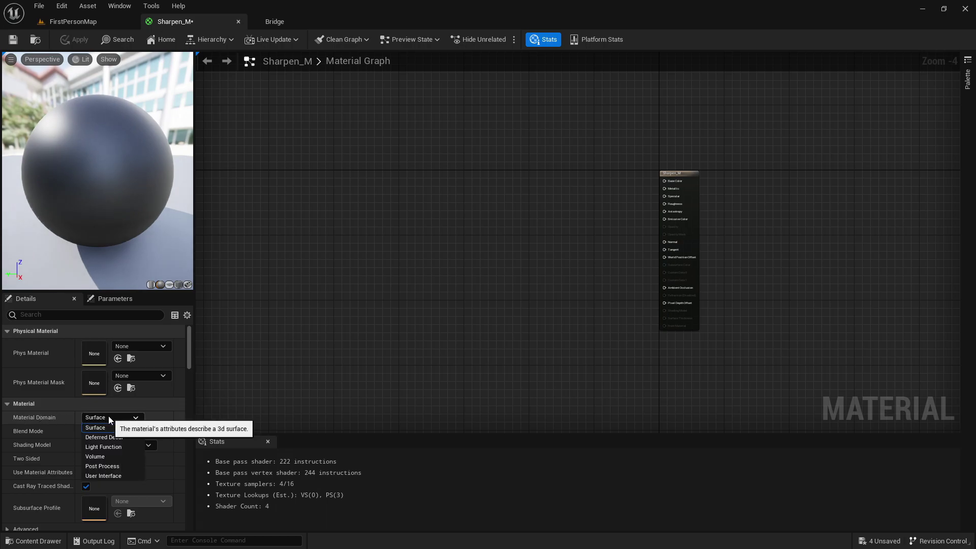
pyautogui.click(116, 466)
# Step: Add a ScreenResolution node to the material graph, well to the left of the Sharpen_M output node
pyautogui.scroll(1, 492, 247)
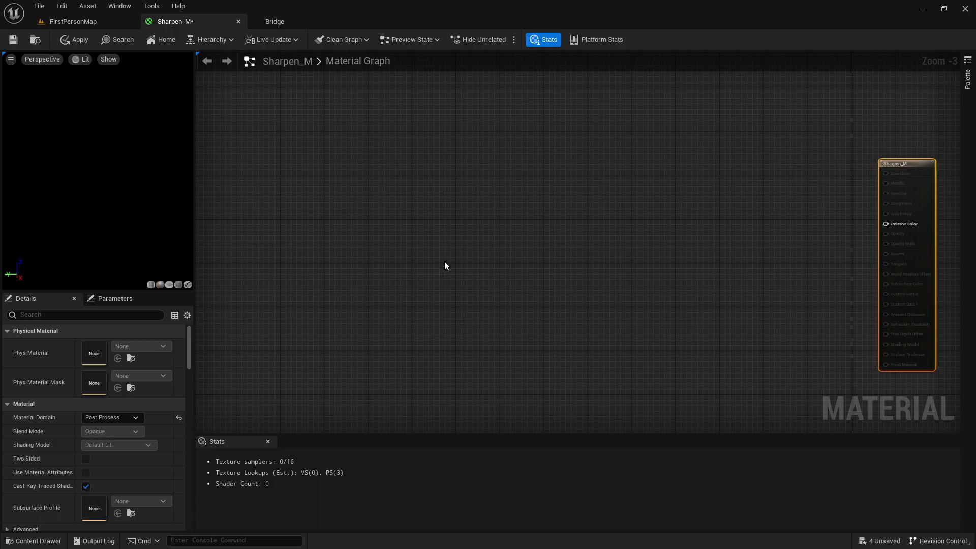
pyautogui.moveTo(444, 265); pyautogui.dragTo(473, 275, button='right')
pyautogui.rightClick(285, 257)
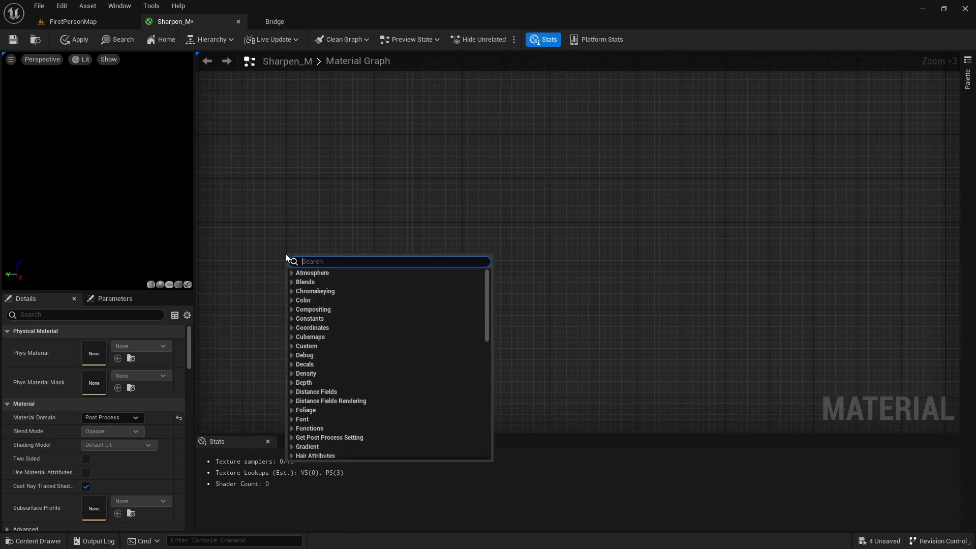
pyautogui.write('scree')
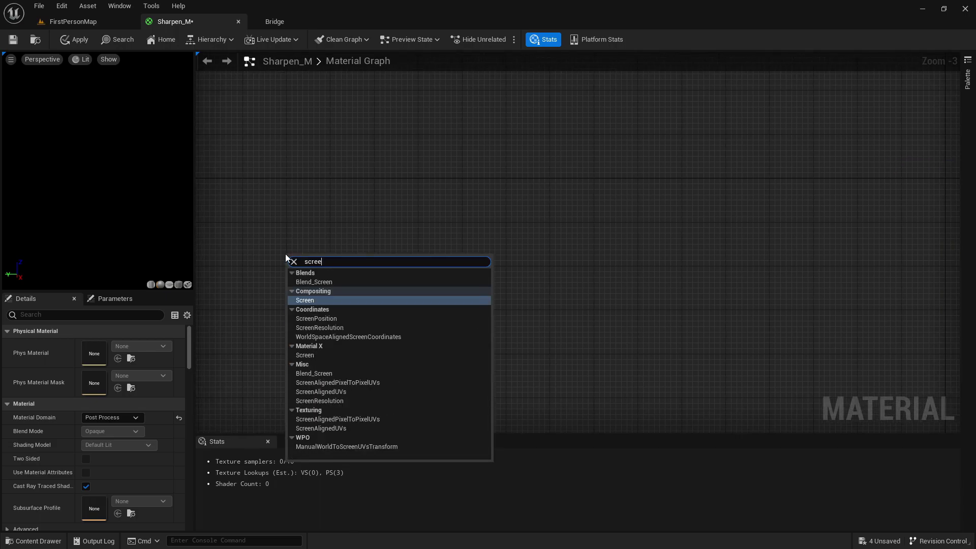
pyautogui.write('nre')
pyautogui.press('Return')
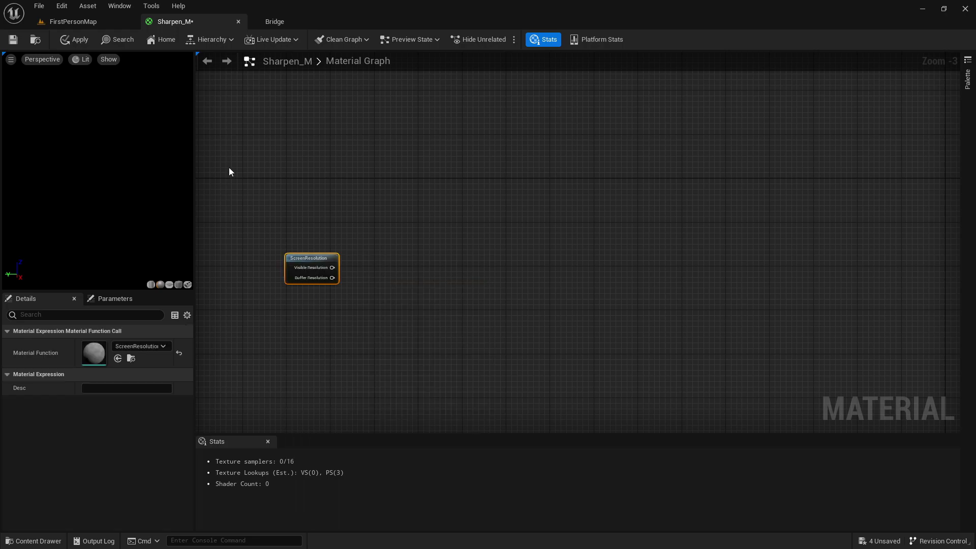
# Step: Add a ComponentMask node fed by the ScreenResolution node's Buffer Resolution output, with only the G channel enabled
pyautogui.scroll(3, 423, 262)
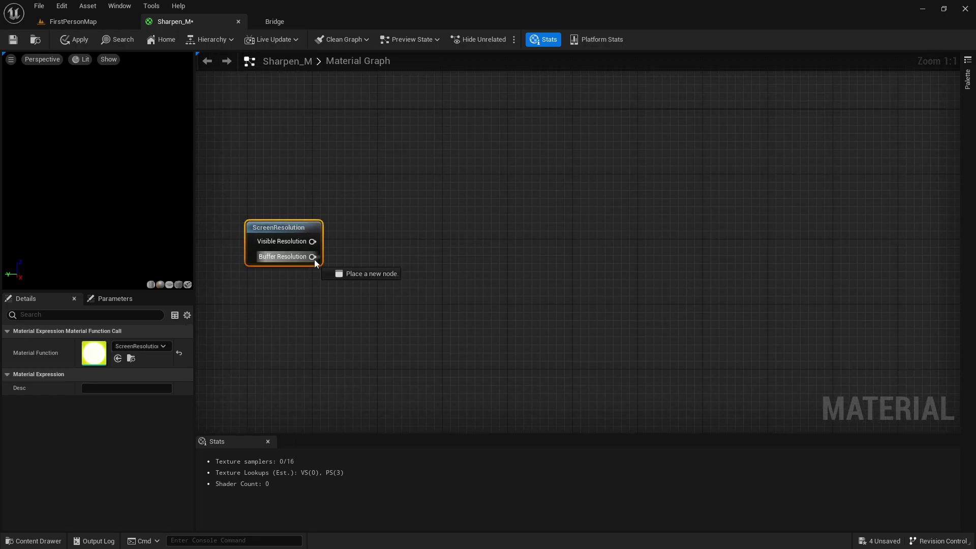
pyautogui.moveTo(315, 259); pyautogui.dragTo(366, 302)
pyautogui.write('mask')
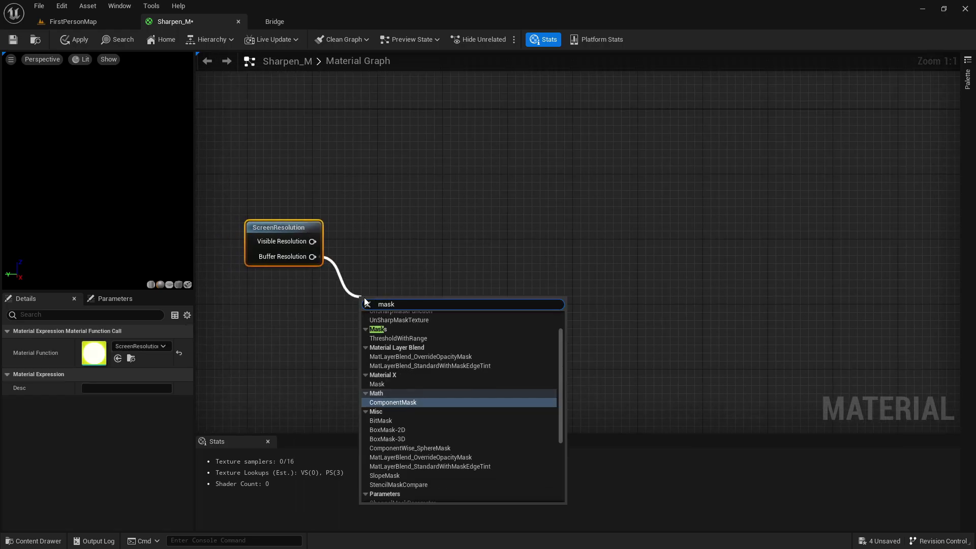
pyautogui.press('Return')
pyautogui.click(85, 345)
pyautogui.click(86, 358)
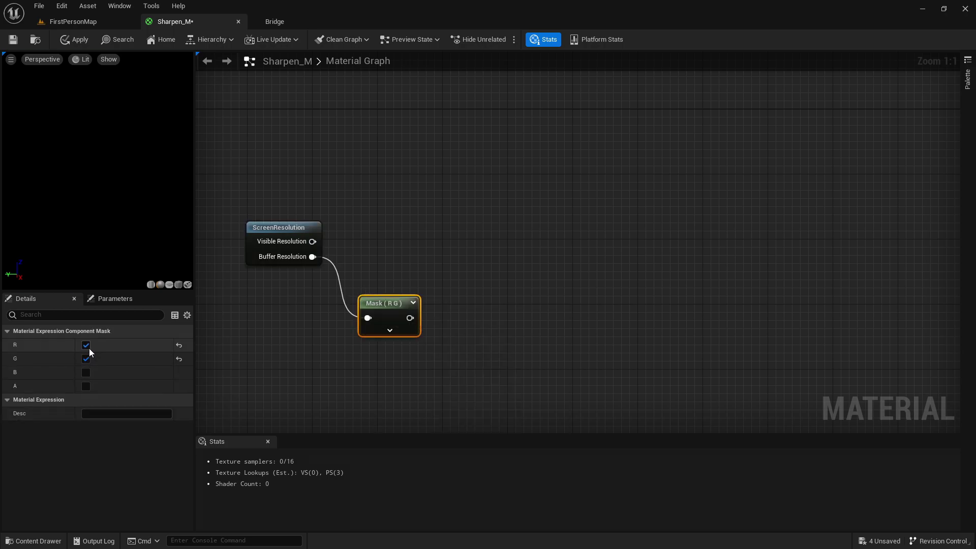
pyautogui.click(85, 345)
# Step: Duplicate the G mask, feed the copy from Buffer Resolution and place it above the original
pyautogui.moveTo(404, 316); pyautogui.dragTo(436, 210)
pyautogui.hotkey('ctrl', 'd')
pyautogui.click(380, 252)
pyautogui.moveTo(385, 248); pyautogui.dragTo(330, 304, button='right')
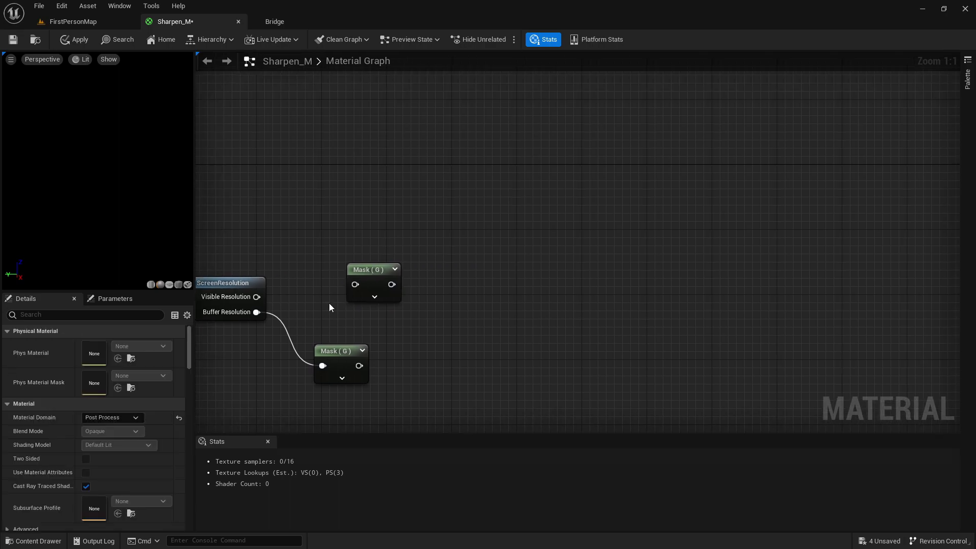
pyautogui.moveTo(258, 316); pyautogui.dragTo(340, 258)
pyautogui.click(360, 238)
# Step: Set the upper mask to pass only the R channel and line it up above the G mask
pyautogui.click(347, 255)
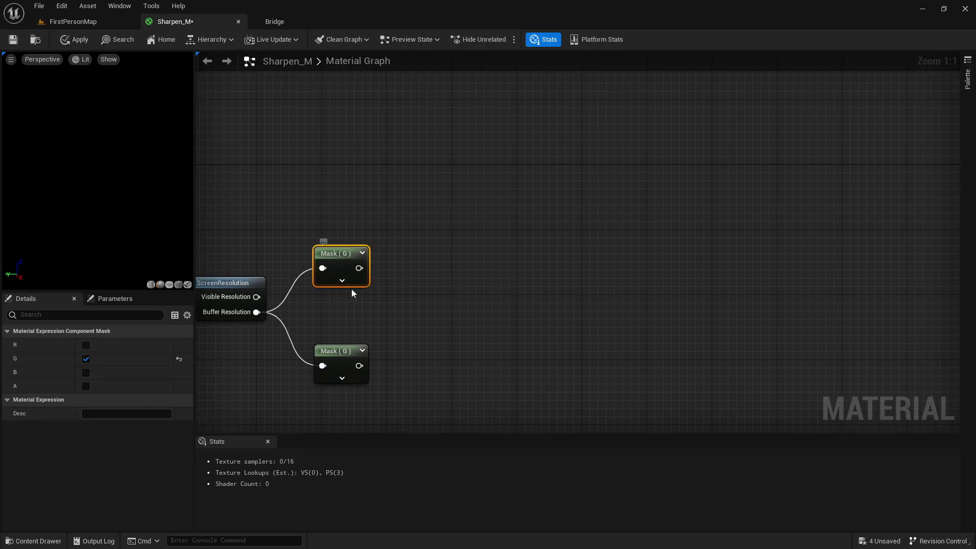
pyautogui.click(86, 359)
pyautogui.click(86, 345)
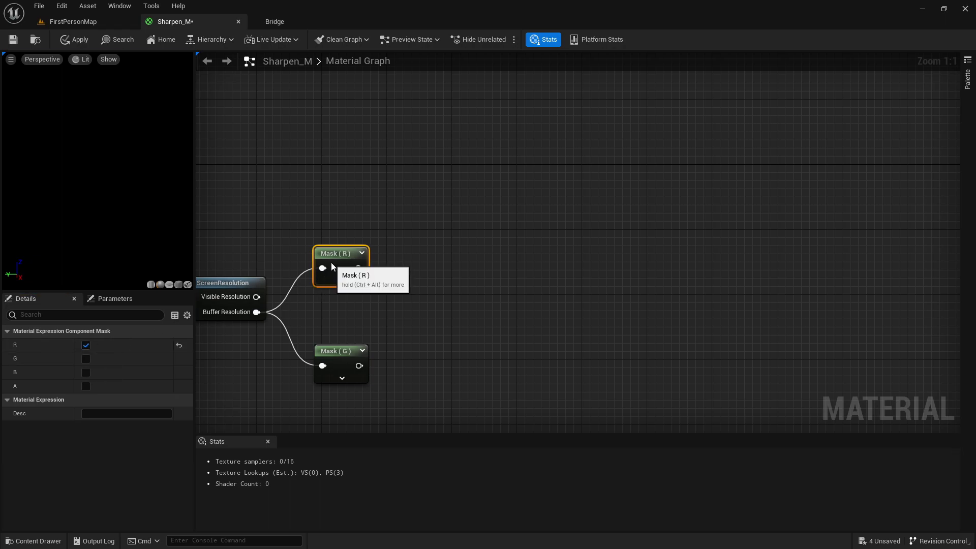
pyautogui.moveTo(340, 267); pyautogui.dragTo(348, 267)
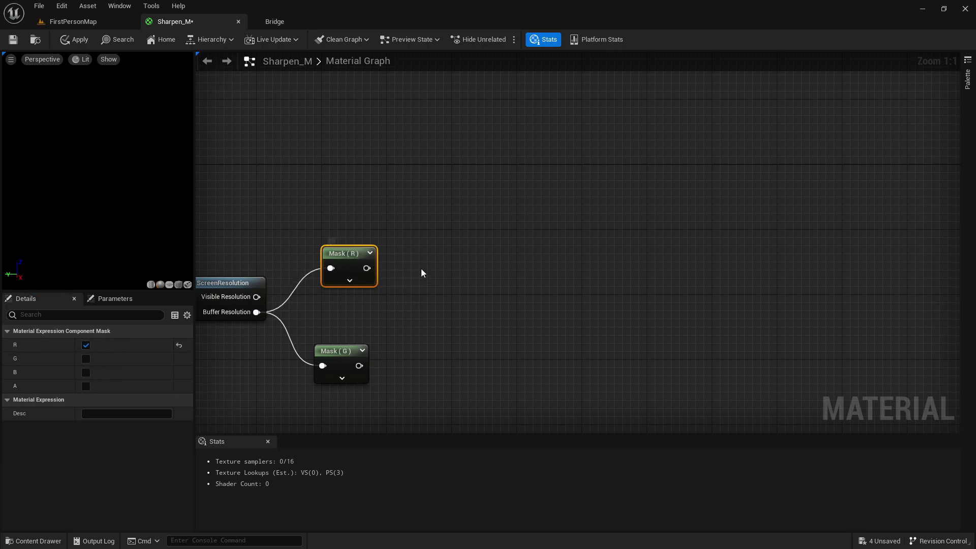
# Step: Add a Divide node beside the R mask and connect the mask's output to its B input
pyautogui.moveTo(423, 273); pyautogui.dragTo(447, 251, button='right')
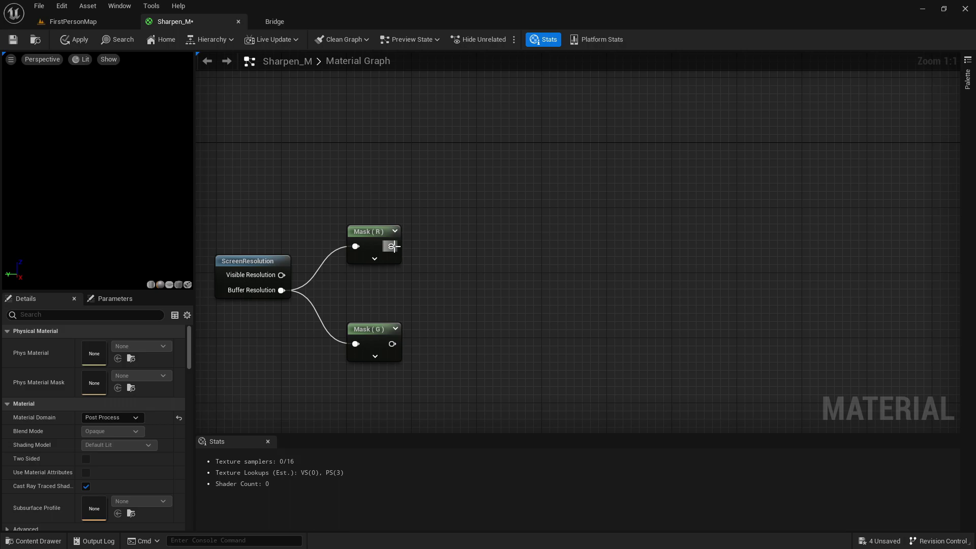
pyautogui.moveTo(392, 247); pyautogui.dragTo(462, 246)
pyautogui.write('divi')
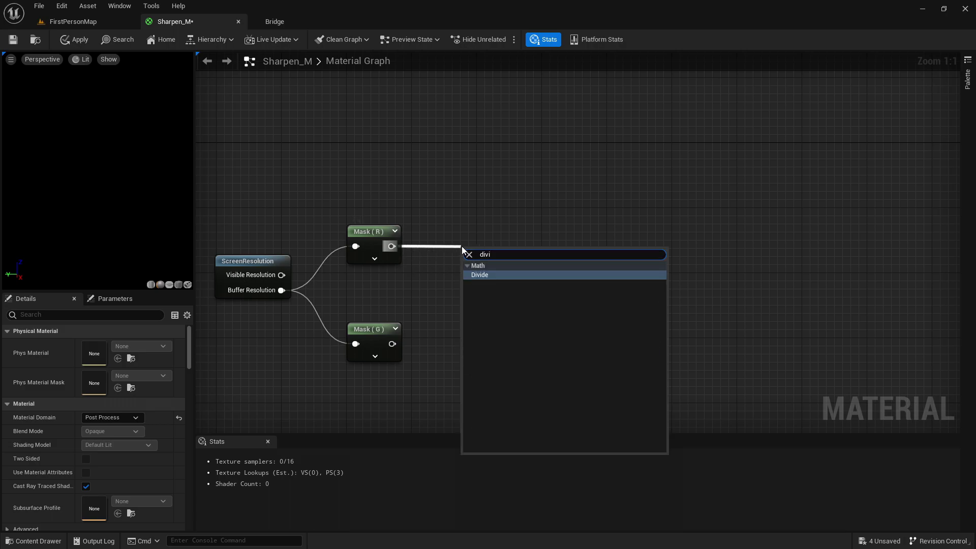
pyautogui.press('Return')
pyautogui.keyDown('alt'); pyautogui.click(436, 261); pyautogui.keyUp('alt')
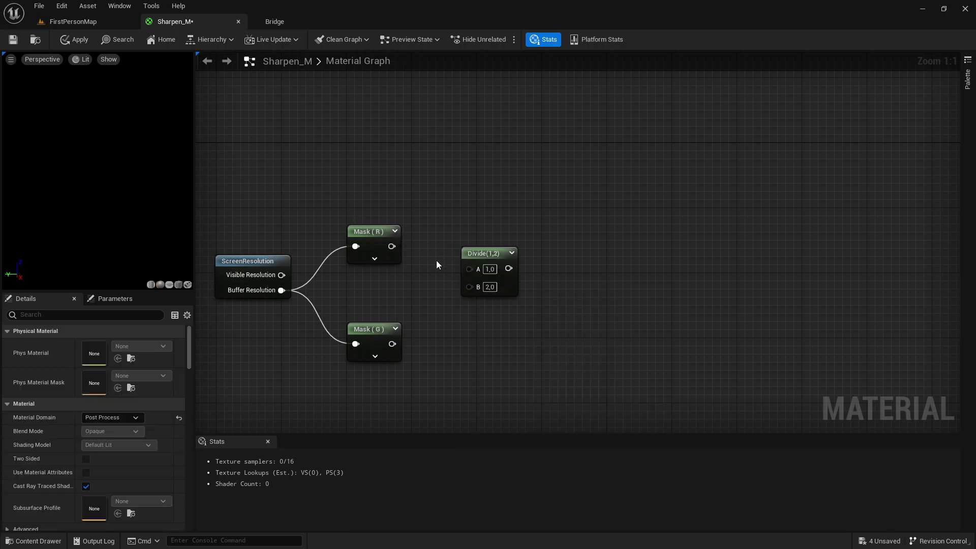
pyautogui.moveTo(391, 247); pyautogui.dragTo(470, 287)
pyautogui.moveTo(496, 250); pyautogui.dragTo(494, 216)
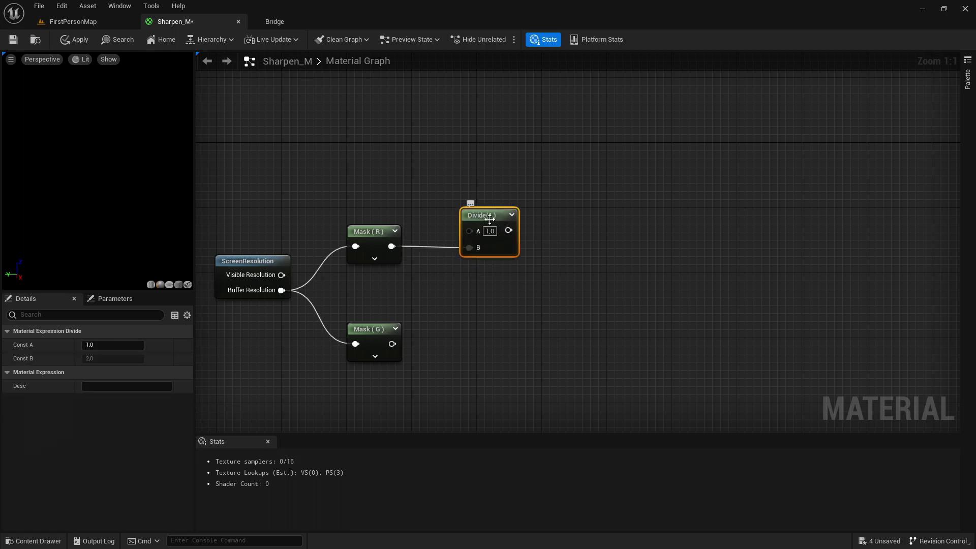
# Step: Duplicate the Divide node next to the G mask and connect the G mask's output to the copy's B input
pyautogui.hotkey('ctrl', 'd')
pyautogui.moveTo(551, 228); pyautogui.dragTo(506, 324)
pyautogui.click(407, 344)
pyautogui.moveTo(392, 343); pyautogui.dragTo(476, 353)
pyautogui.moveTo(491, 324); pyautogui.dragTo(491, 317)
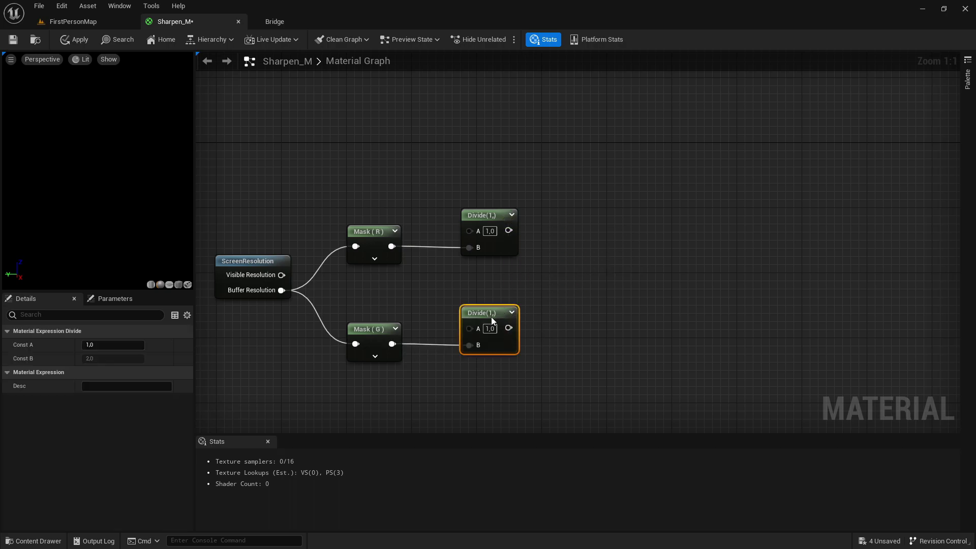
pyautogui.click(581, 286)
pyautogui.moveTo(581, 285); pyautogui.dragTo(528, 307, button='right')
pyautogui.click(431, 333)
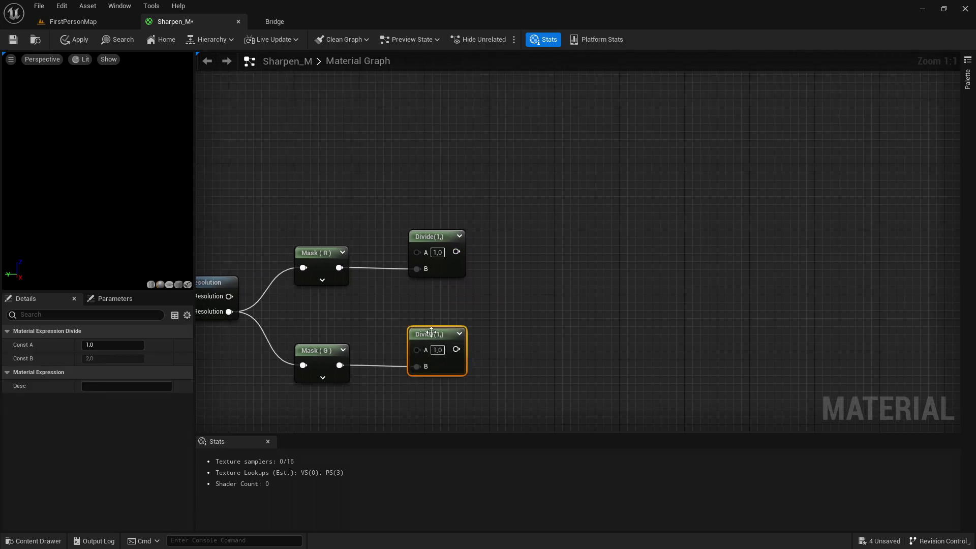
pyautogui.click(431, 274)
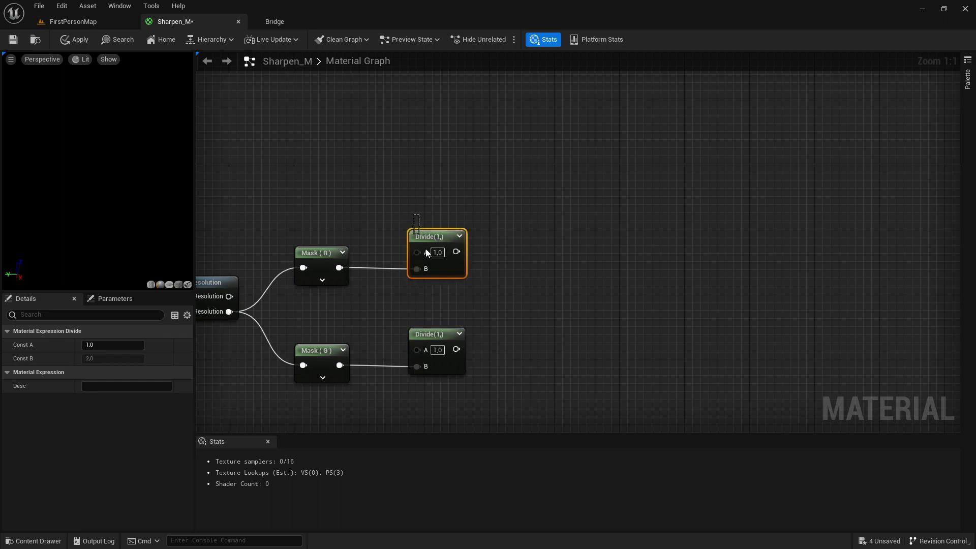
pyautogui.moveTo(426, 250); pyautogui.dragTo(483, 372)
pyautogui.click(553, 311)
# Step: Add a Multiply node with its A input fed by the lower Divide node's output
pyautogui.moveTo(553, 310); pyautogui.dragTo(435, 296, button='right')
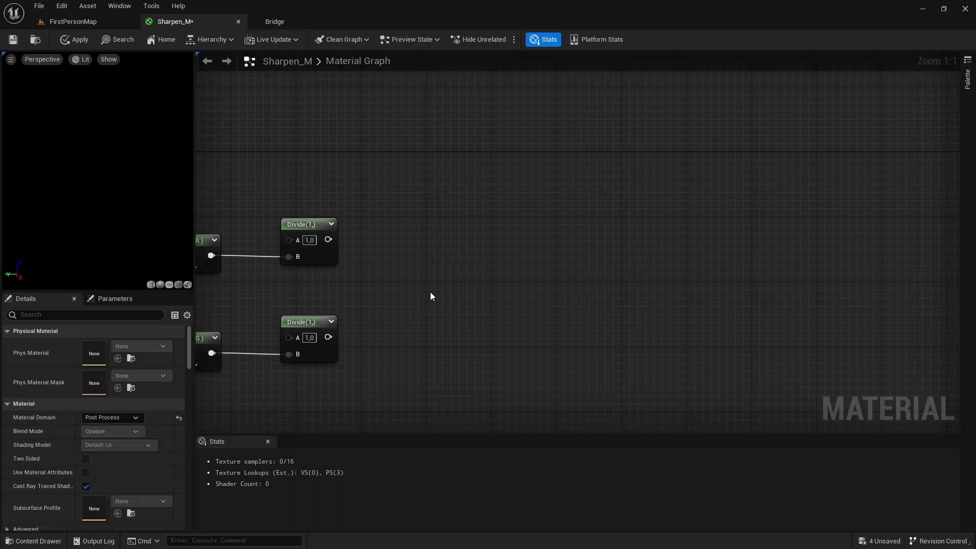
pyautogui.moveTo(337, 340); pyautogui.dragTo(453, 294)
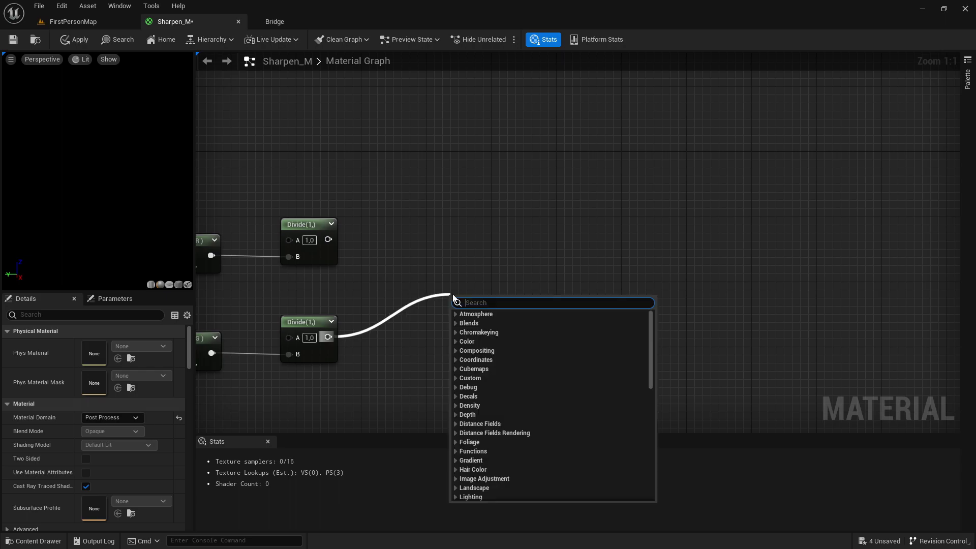
pyautogui.write('mult')
pyautogui.press('Return')
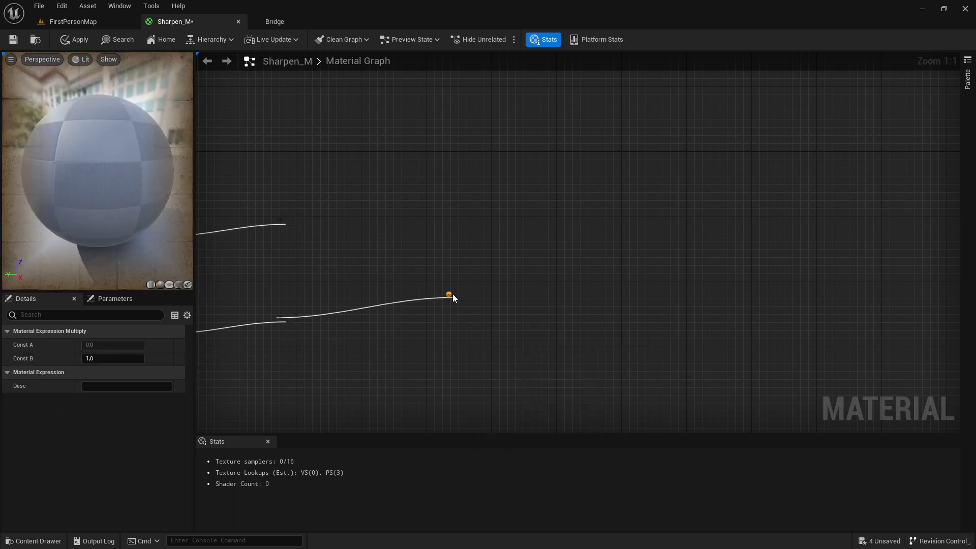
pyautogui.moveTo(461, 305); pyautogui.dragTo(477, 286)
pyautogui.click(448, 279)
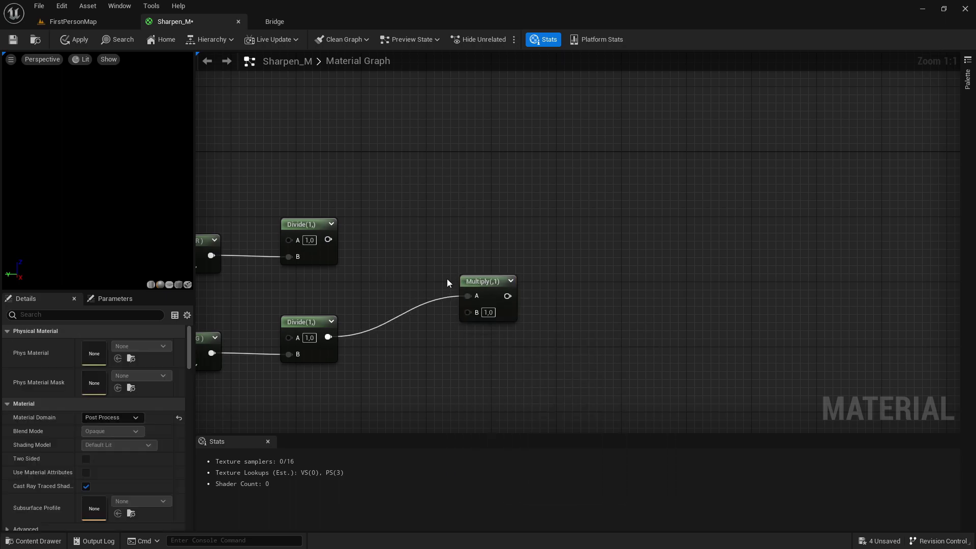
pyautogui.moveTo(448, 279)
pyautogui.mouseDown(button='right')
pyautogui.moveTo(459, 265)
pyautogui.moveTo(449, 277)
pyautogui.mouseUp(button='right')
# Step: Duplicate the Multiply node above the original and connect the upper Divide node's output to the copy's A input
pyautogui.click(498, 279)
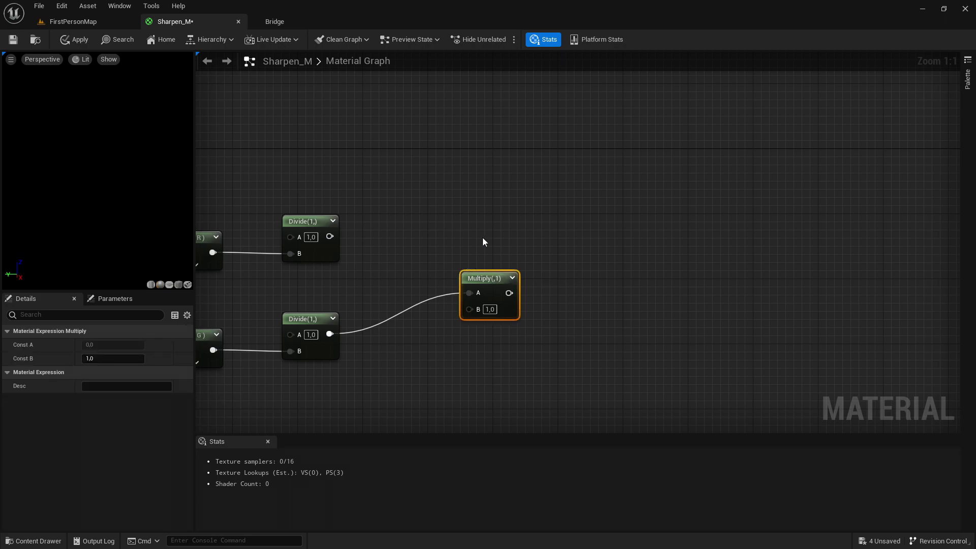
pyautogui.hotkey('ctrl', 'd')
pyautogui.moveTo(495, 260); pyautogui.dragTo(495, 203)
pyautogui.click(446, 240)
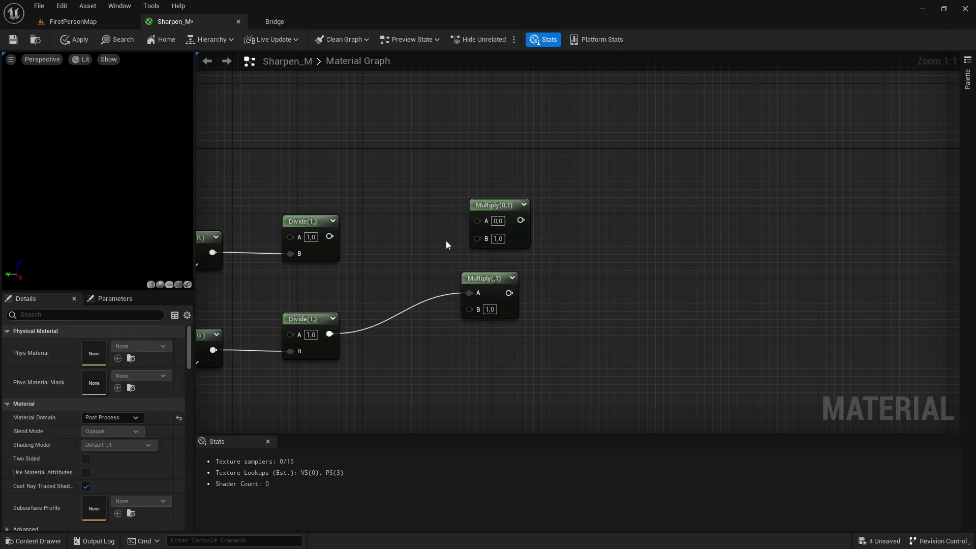
pyautogui.moveTo(327, 228); pyautogui.dragTo(400, 257, button='right')
pyautogui.click(402, 246)
pyautogui.moveTo(352, 271); pyautogui.dragTo(529, 243)
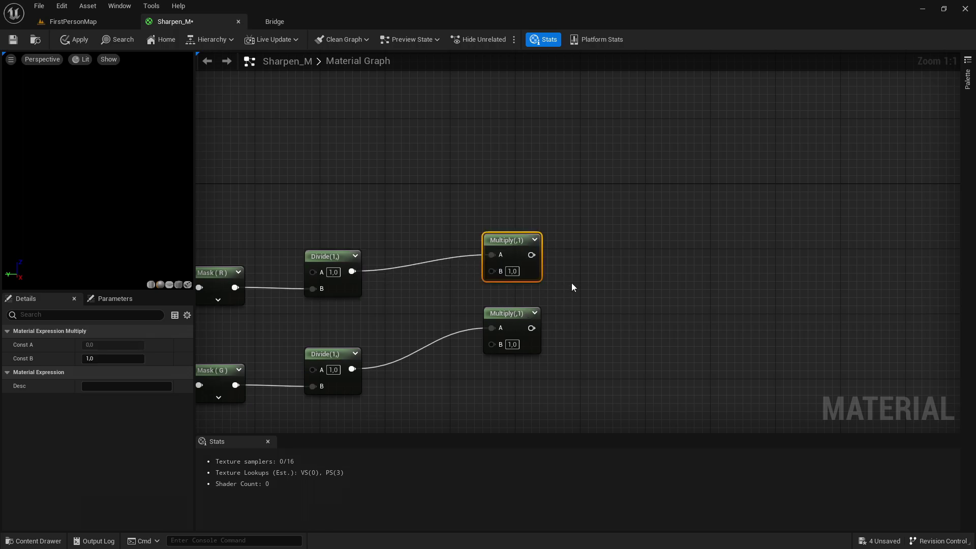
pyautogui.click(592, 334)
# Step: Add a scalar parameter named Offset below the lower Divide node
pyautogui.moveTo(592, 333); pyautogui.dragTo(614, 272, button='right')
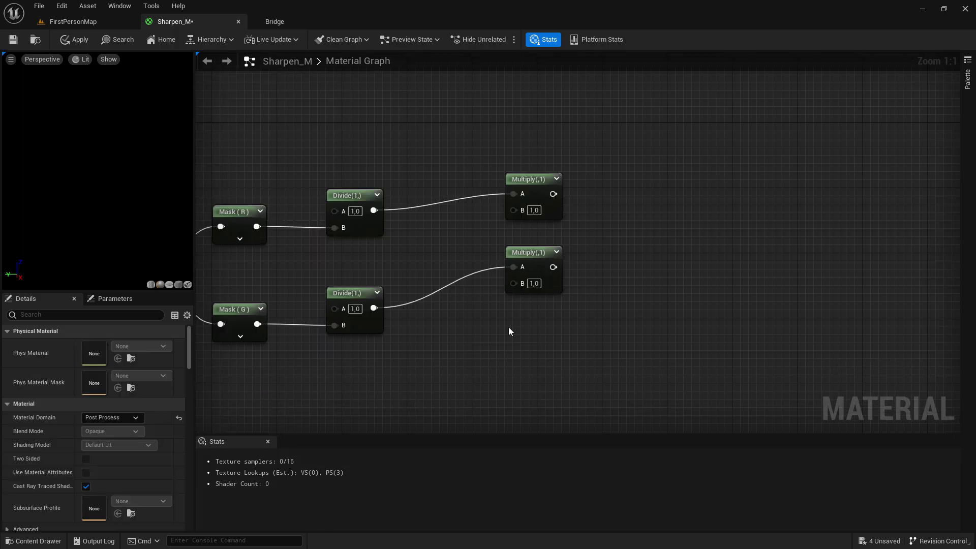
pyautogui.moveTo(467, 353); pyautogui.dragTo(552, 314, button='right')
pyautogui.press('s')
pyautogui.click(423, 362)
pyautogui.write('ssss')
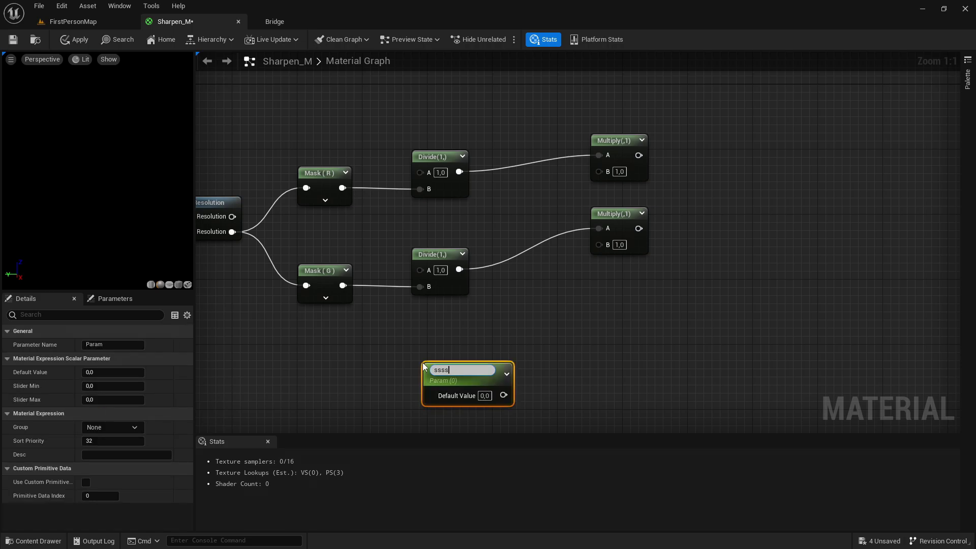
pyautogui.write('ss')
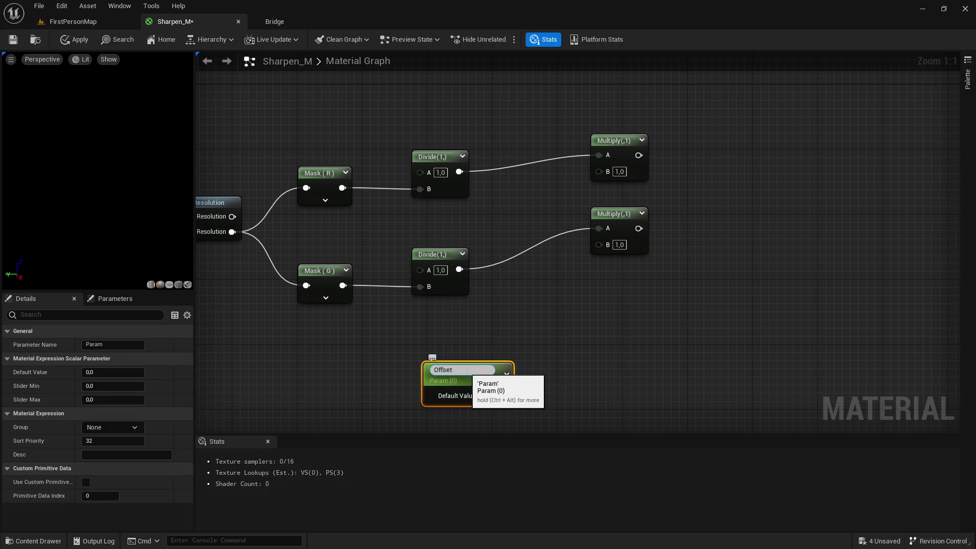
pyautogui.press('Return')
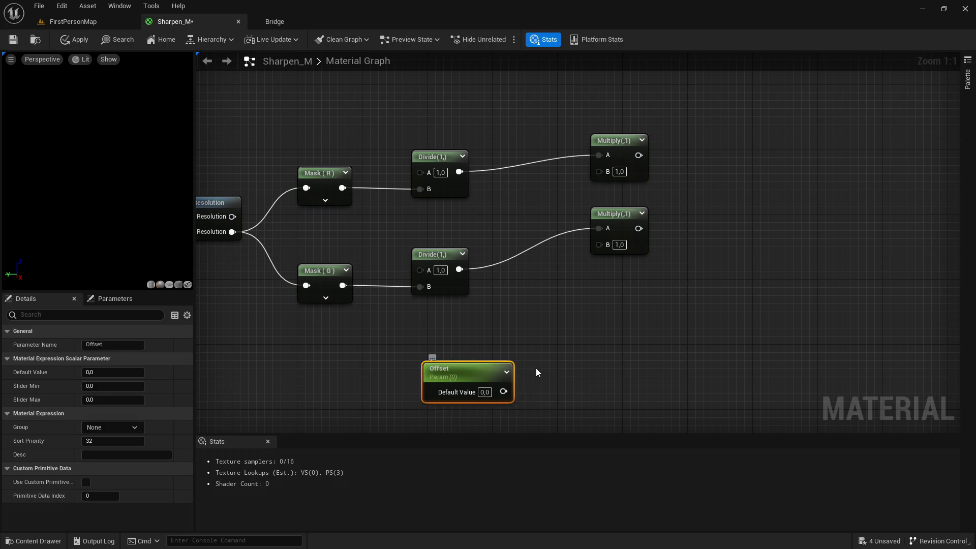
# Step: Set the Offset parameter's default value to 2 and reposition the node below the G mask and lower Divide node
pyautogui.click(484, 392)
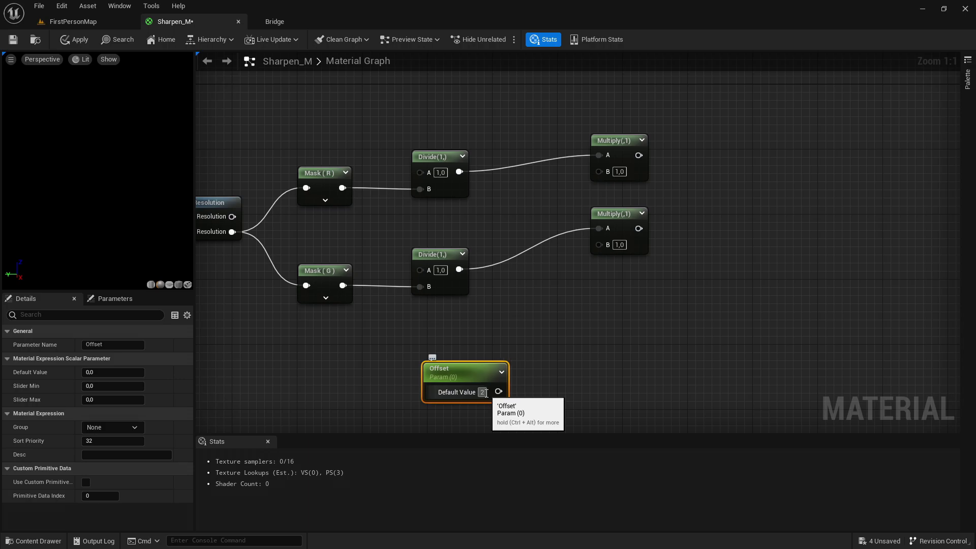
pyautogui.click(560, 370)
pyautogui.moveTo(560, 370); pyautogui.dragTo(466, 362, button='right')
pyautogui.moveTo(412, 366); pyautogui.dragTo(360, 357)
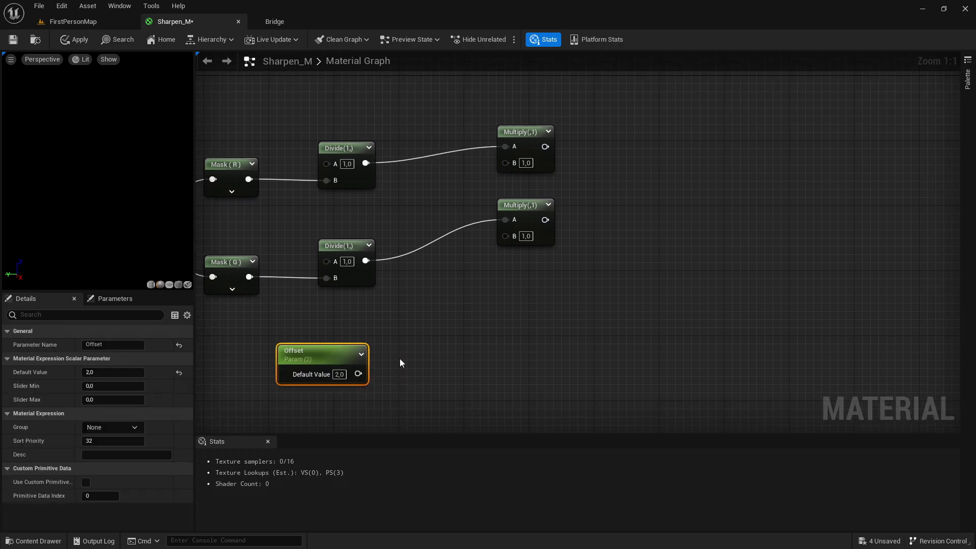
# Step: Add a Floor node fed by the Offset parameter's output
pyautogui.click(401, 362)
pyautogui.moveTo(401, 362); pyautogui.dragTo(378, 377, button='right')
pyautogui.moveTo(335, 389); pyautogui.dragTo(391, 396)
pyautogui.write('floo')
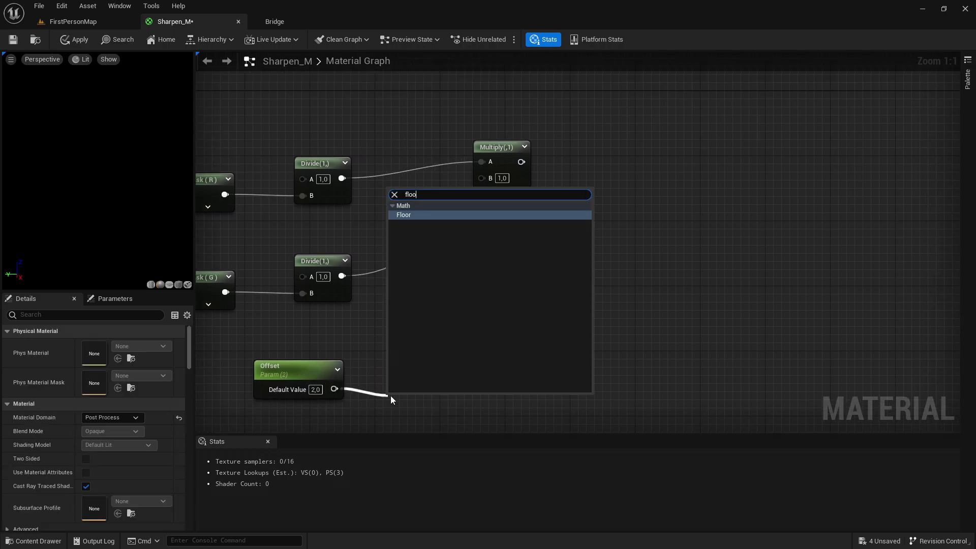
pyautogui.press('Return')
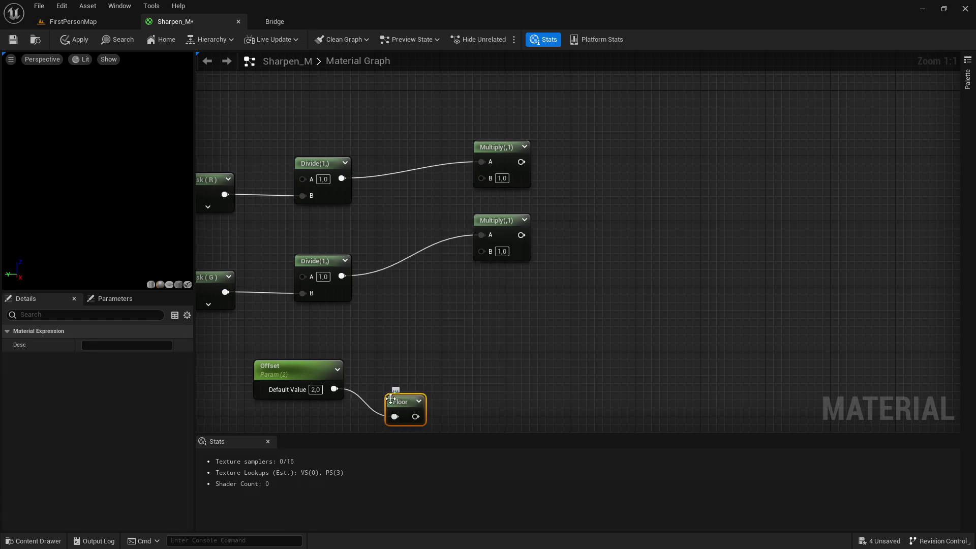
# Step: Connect the Floor node's output to the B inputs of both Multiply nodes
pyautogui.moveTo(392, 402); pyautogui.dragTo(481, 178)
pyautogui.moveTo(633, 201); pyautogui.dragTo(597, 258, button='right')
pyautogui.moveTo(428, 179); pyautogui.dragTo(469, 286)
# Step: Align each Multiply node level with its Divide node and tidy the Offset and Floor nodes beneath them
pyautogui.click(462, 275)
pyautogui.click(462, 186)
pyautogui.moveTo(459, 181); pyautogui.dragTo(465, 311)
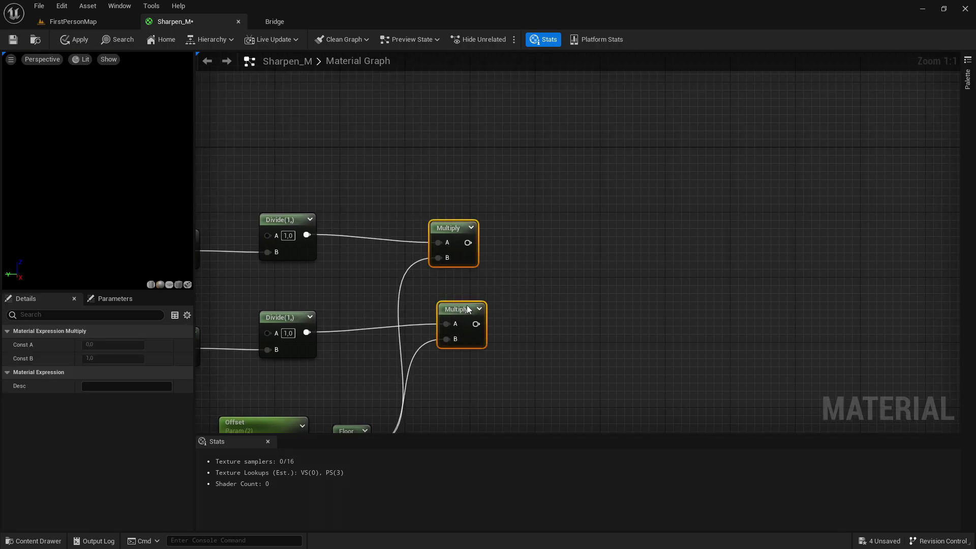
pyautogui.click(497, 279)
pyautogui.moveTo(454, 231); pyautogui.dragTo(462, 220)
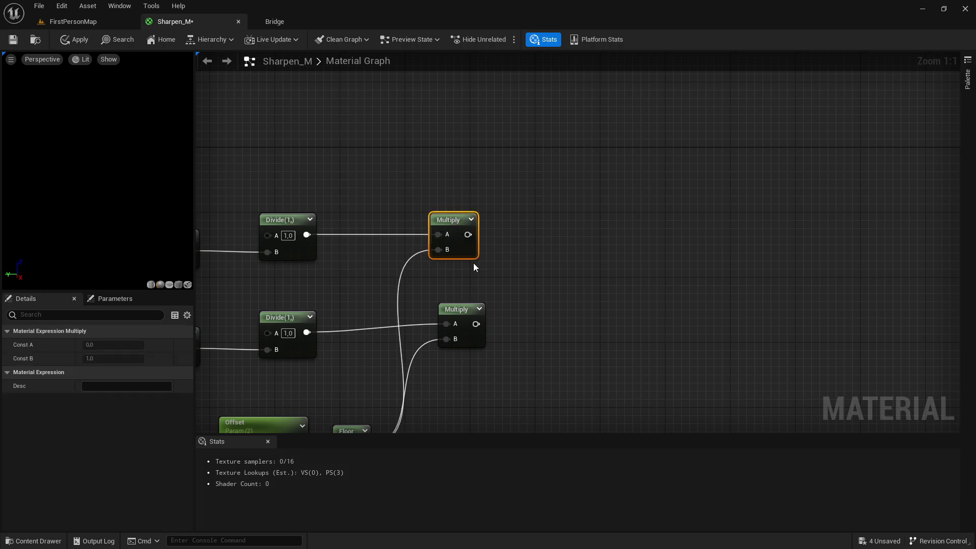
pyautogui.click(474, 285)
pyautogui.moveTo(464, 310)
pyautogui.mouseDown()
pyautogui.moveTo(456, 324)
pyautogui.moveTo(457, 316)
pyautogui.mouseUp()
pyautogui.click(408, 367)
pyautogui.moveTo(404, 369); pyautogui.dragTo(480, 295, button='right')
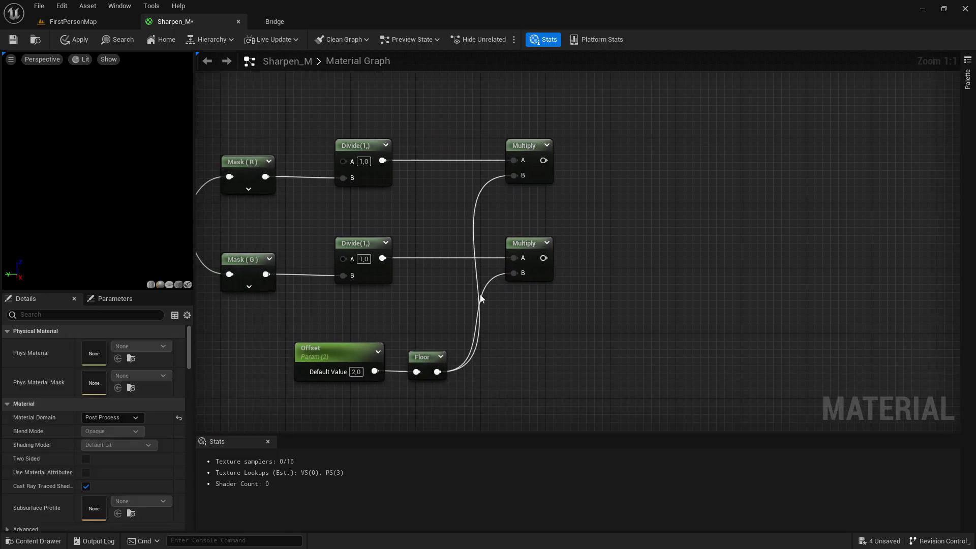
pyautogui.moveTo(343, 326); pyautogui.dragTo(372, 352)
pyautogui.click(602, 340)
# Step: Add an AppendVector node from the lower Multiply node's output and place it between the two Multiply rows
pyautogui.moveTo(602, 340); pyautogui.dragTo(430, 377, button='right')
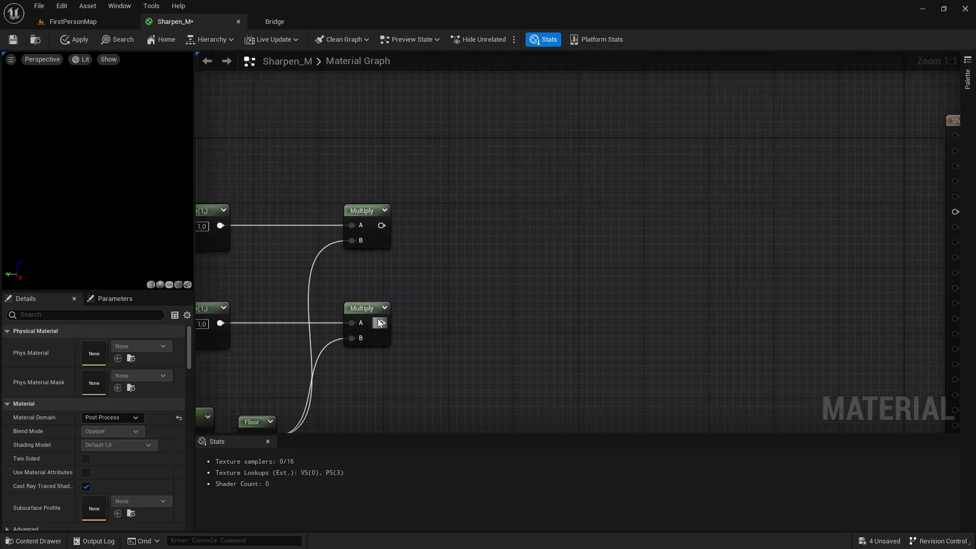
pyautogui.moveTo(381, 323); pyautogui.dragTo(467, 274)
pyautogui.write('appe')
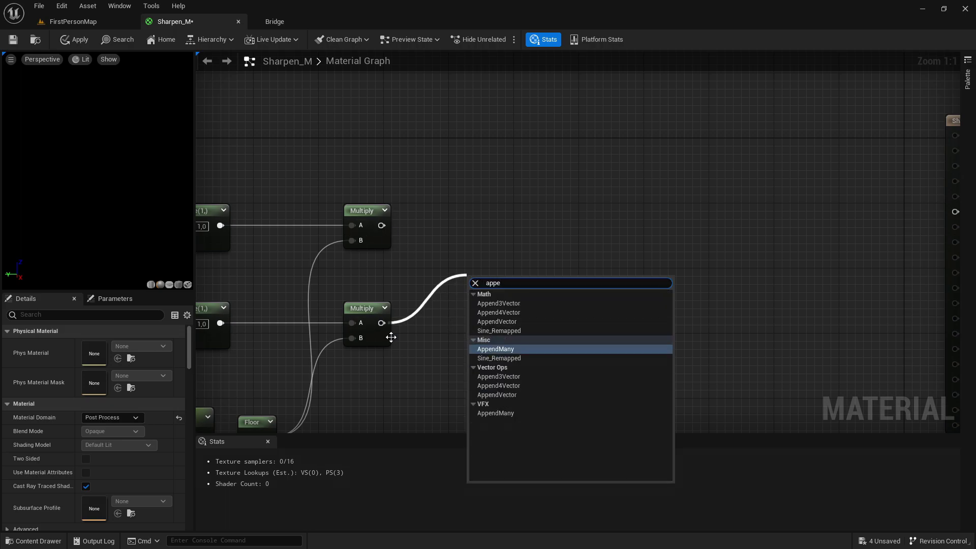
pyautogui.write('nd')
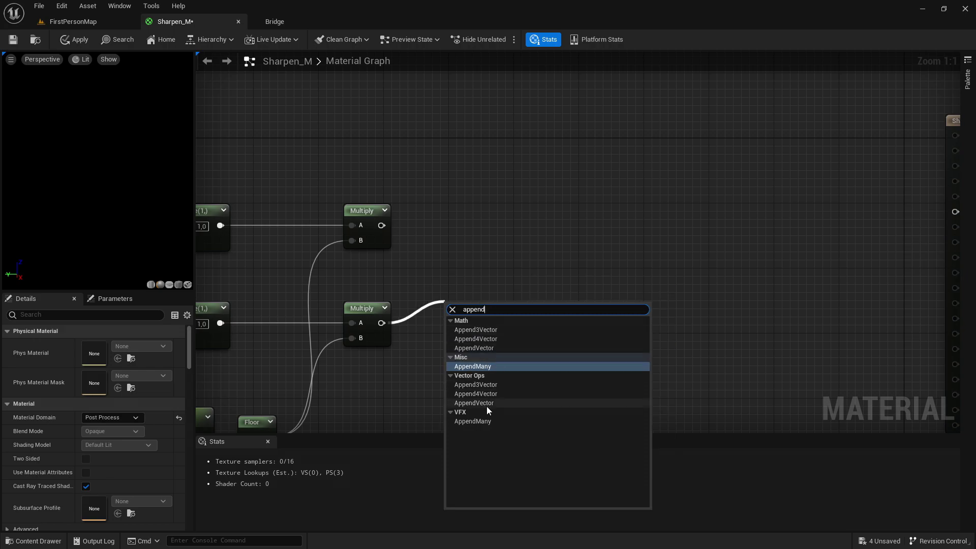
pyautogui.click(495, 347)
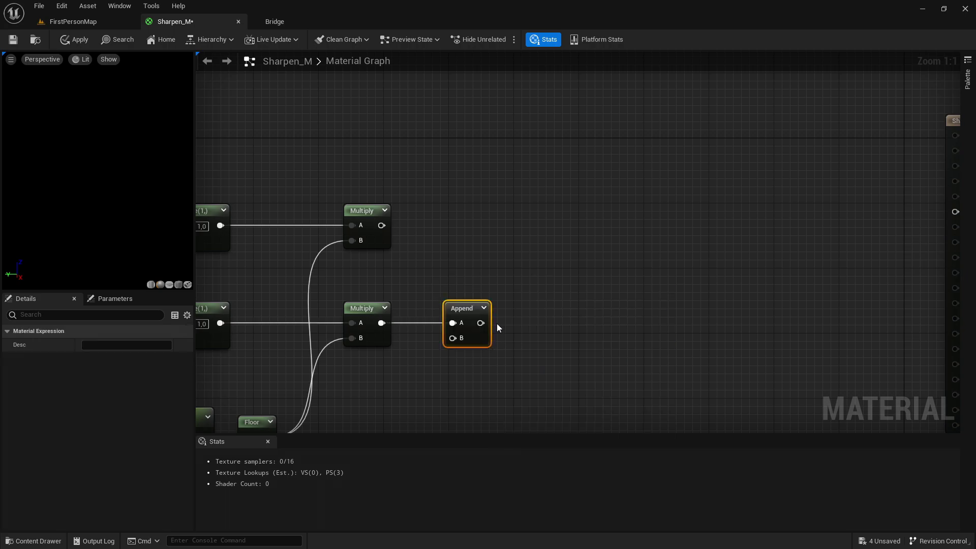
pyautogui.click(517, 261)
# Step: Connect the upper Multiply node to the Append node's A input and the lower Multiply node to its B input
pyautogui.moveTo(381, 323); pyautogui.dragTo(465, 314)
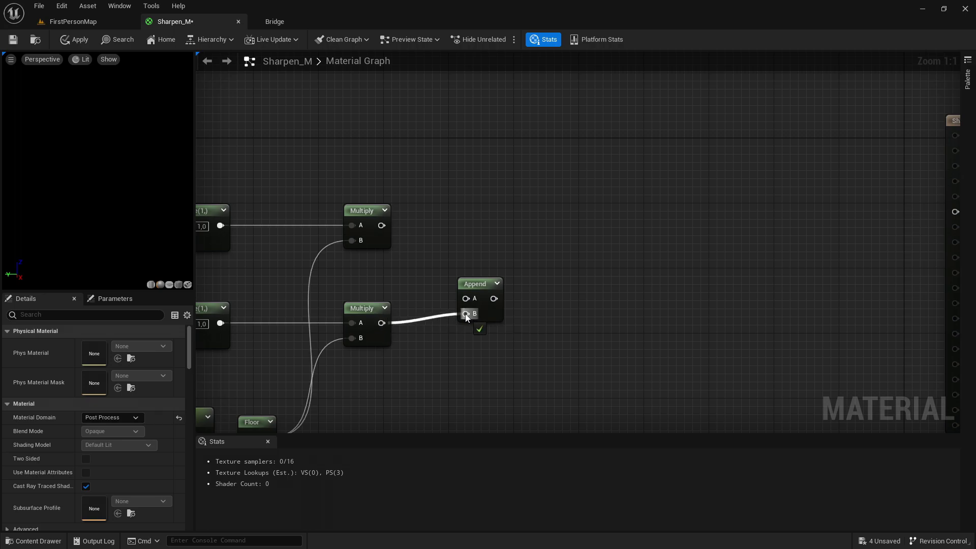
pyautogui.moveTo(381, 225); pyautogui.dragTo(468, 301)
pyautogui.moveTo(476, 284); pyautogui.dragTo(455, 262)
pyautogui.click(524, 233)
pyautogui.moveTo(532, 244); pyautogui.dragTo(563, 256, button='right')
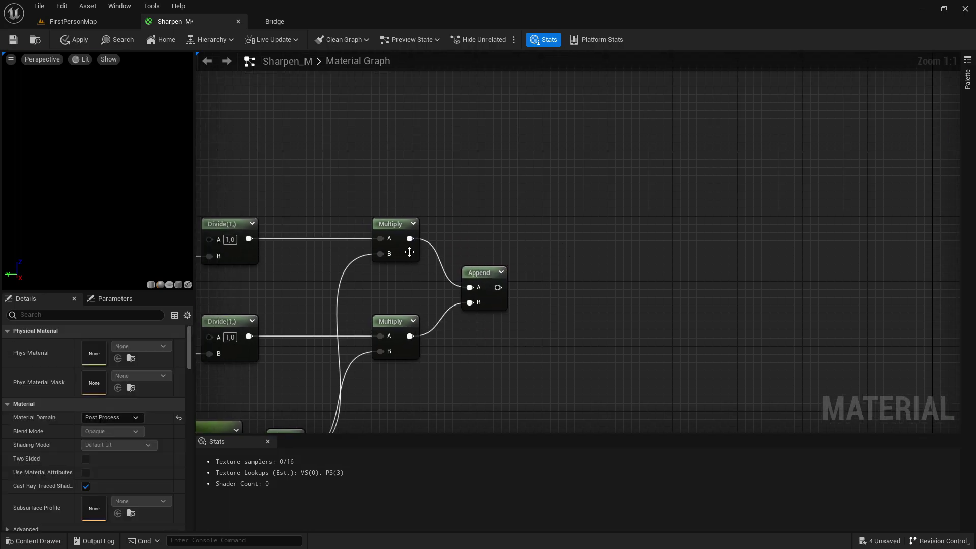
# Step: Examine the offset node network from the resolution masks through to the Append node
pyautogui.scroll(-3, 326, 247)
pyautogui.moveTo(335, 247); pyautogui.dragTo(565, 250, button='right')
pyautogui.moveTo(265, 211); pyautogui.dragTo(620, 415)
pyautogui.moveTo(621, 290); pyautogui.dragTo(472, 365, button='right')
pyautogui.scroll(1, 649, 264)
pyautogui.click(485, 341)
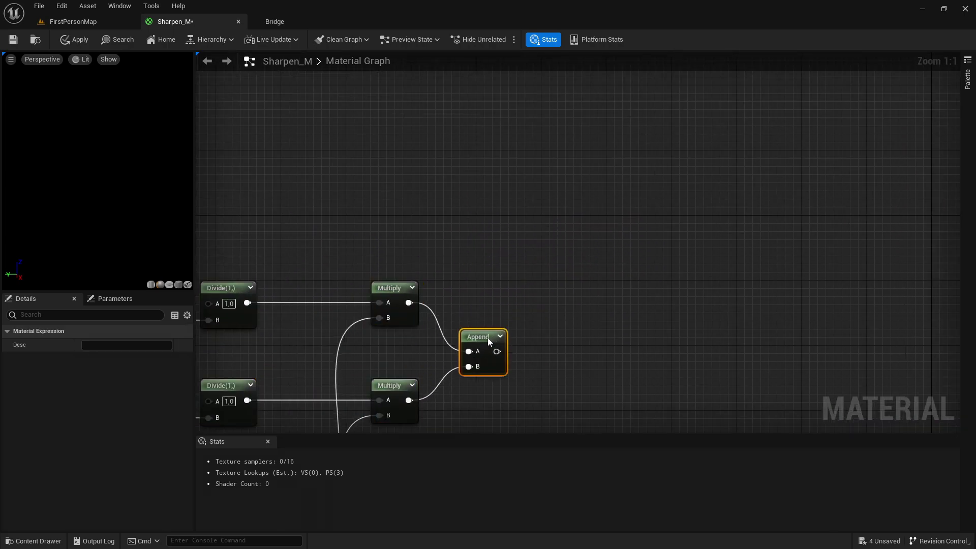
pyautogui.click(534, 311)
pyautogui.scroll(2, 453, 303)
pyautogui.moveTo(454, 307); pyautogui.dragTo(385, 282, button='right')
# Step: Adjust the Append node's position and add a Multiply node with its A input fed by the Append output
pyautogui.click(319, 283)
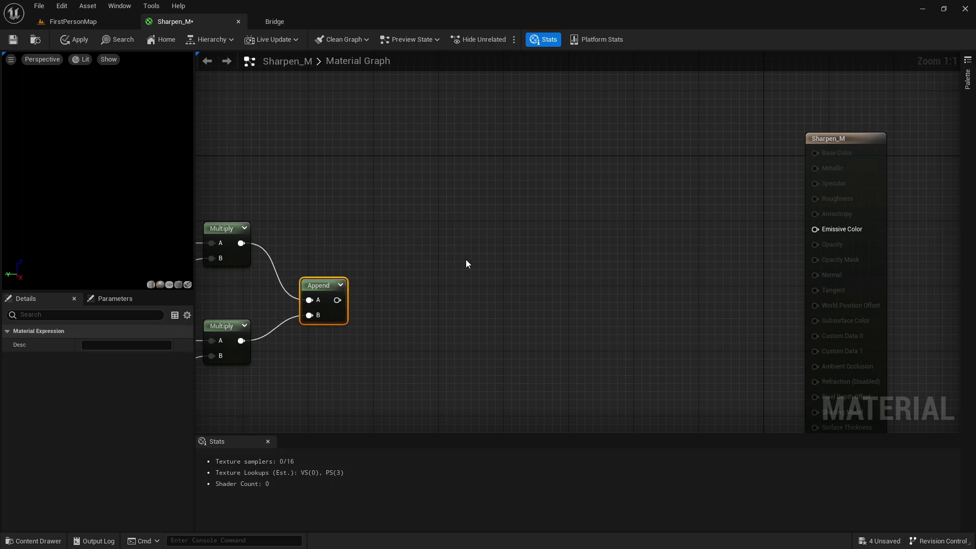
pyautogui.moveTo(466, 264); pyautogui.dragTo(359, 281, button='right')
pyautogui.moveTo(224, 322); pyautogui.dragTo(368, 327)
pyautogui.write('mult')
pyautogui.press('Return')
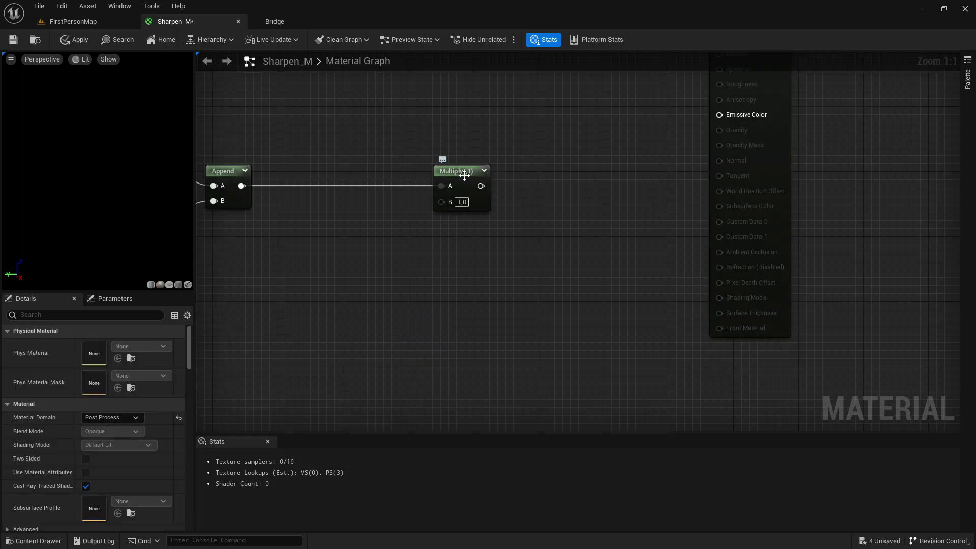
# Step: Make three copies of the new Multiply node and stack them in a column below the original
pyautogui.click(464, 176)
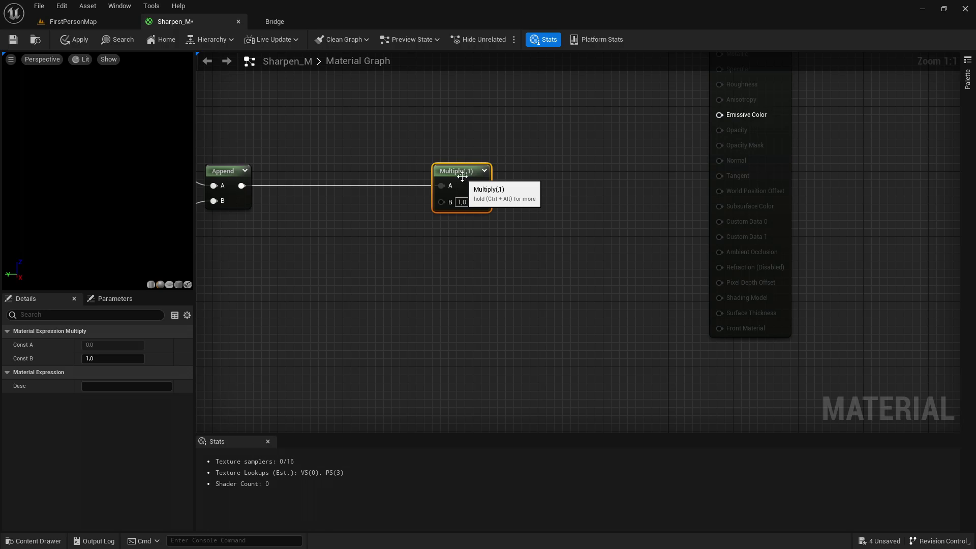
pyautogui.hotkey('ctrl', 'v')
pyautogui.hotkey('ctrl', 'v')
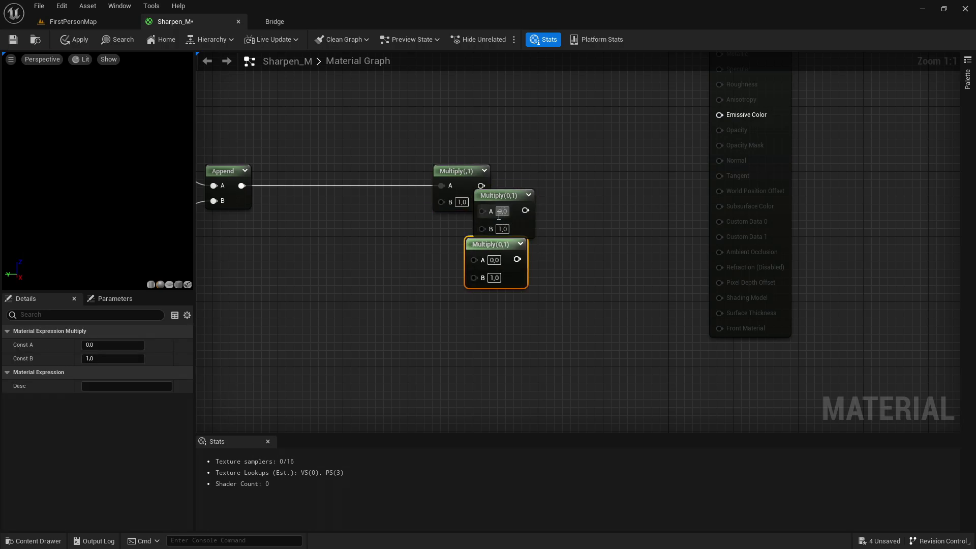
pyautogui.hotkey('ctrl', 'v')
pyautogui.moveTo(463, 261); pyautogui.dragTo(447, 342)
pyautogui.moveTo(488, 245); pyautogui.dragTo(464, 286)
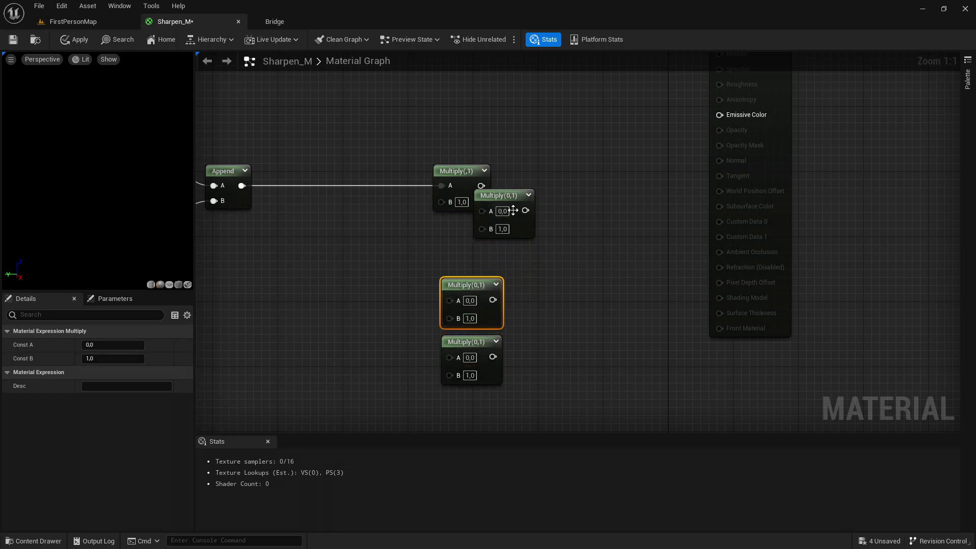
pyautogui.moveTo(514, 194); pyautogui.dragTo(462, 230)
pyautogui.click(499, 260)
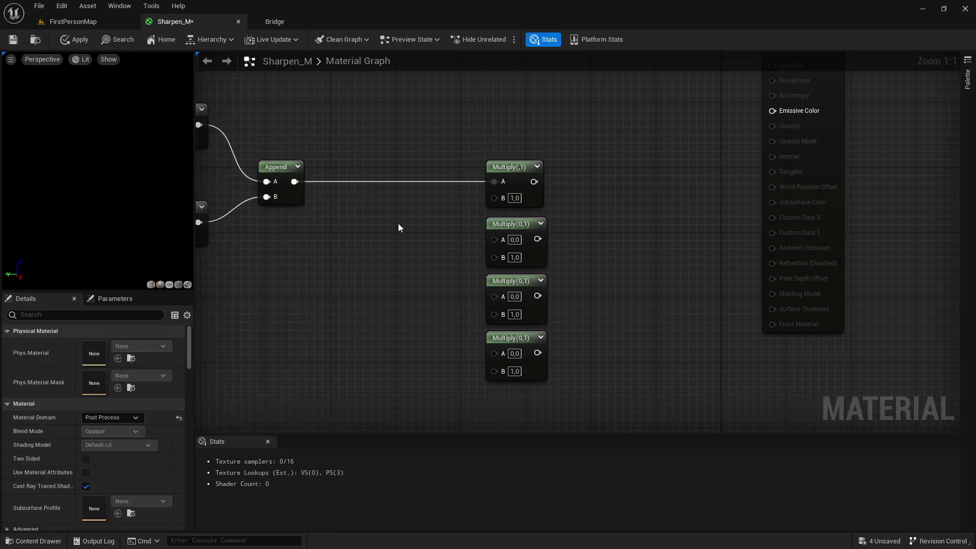
pyautogui.moveTo(442, 126); pyautogui.dragTo(535, 397)
pyautogui.click(434, 238)
pyautogui.moveTo(434, 235); pyautogui.dragTo(407, 264, button='right')
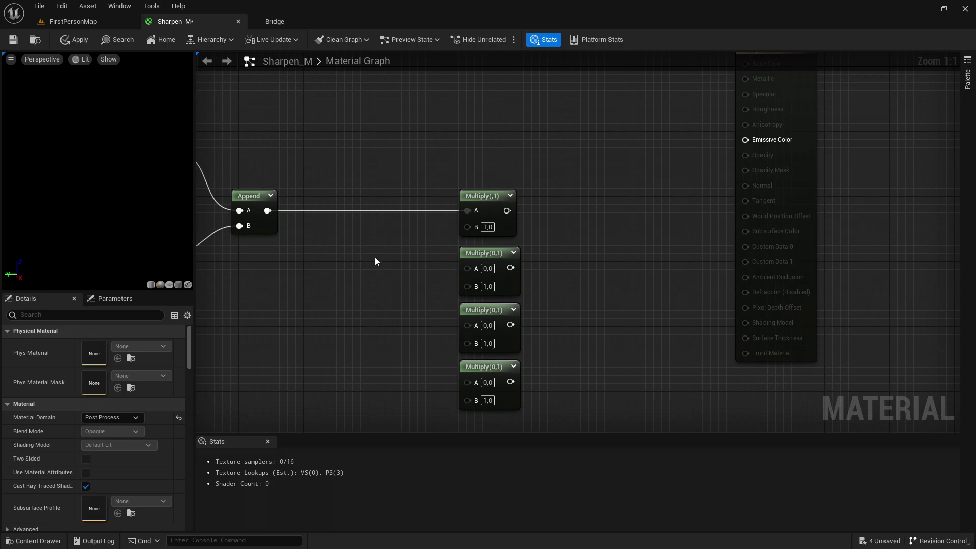
# Step: Add four Constant2Vector nodes between the Append node and the column of Multiply nodes
pyautogui.click(373, 227)
pyautogui.click(379, 306)
pyautogui.click(327, 313)
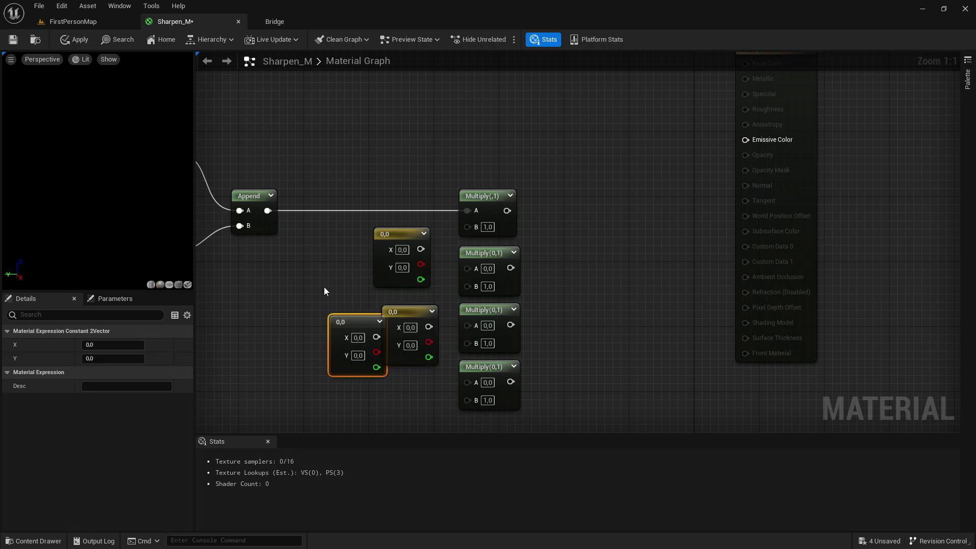
pyautogui.click(319, 251)
# Step: Arrange the four Constant2Vector nodes in a vertical column beside the Multiply nodes
pyautogui.moveTo(401, 232); pyautogui.dragTo(405, 217)
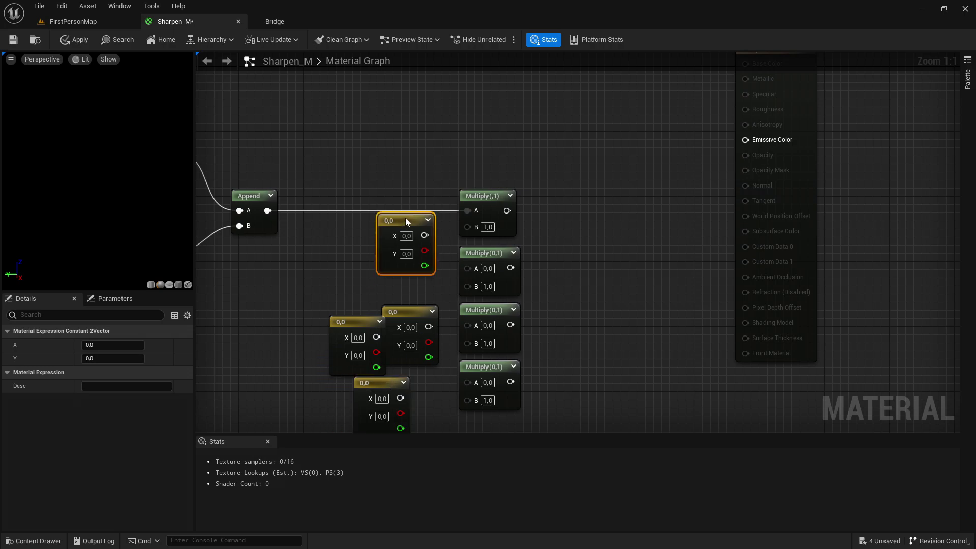
pyautogui.click(406, 297)
pyautogui.moveTo(413, 311); pyautogui.dragTo(388, 288)
pyautogui.click(342, 273)
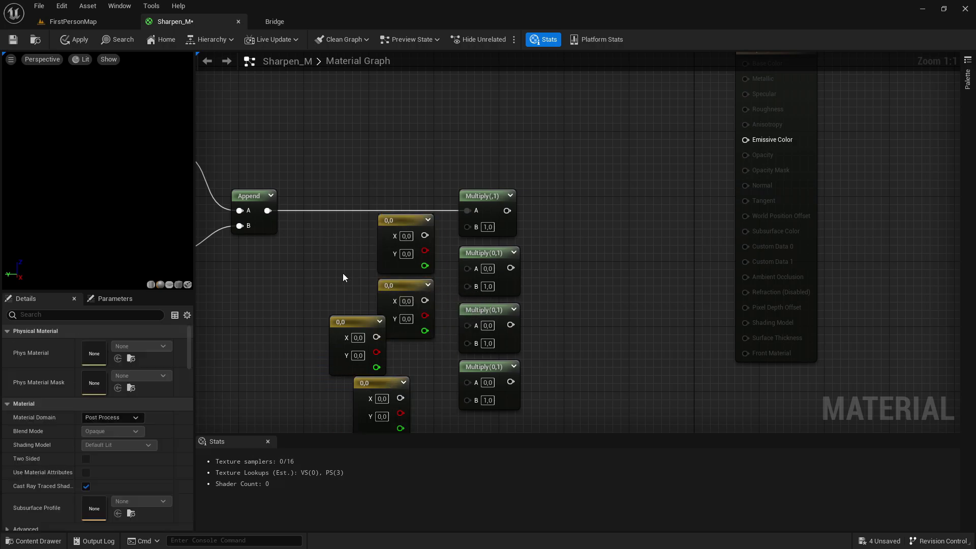
pyautogui.moveTo(343, 273); pyautogui.dragTo(349, 218, button='right')
pyautogui.moveTo(388, 333); pyautogui.dragTo(388, 374)
pyautogui.moveTo(356, 270); pyautogui.dragTo(404, 299)
pyautogui.moveTo(376, 384); pyautogui.dragTo(400, 376)
pyautogui.click(634, 190)
pyautogui.moveTo(634, 190); pyautogui.dragTo(603, 241, button='right')
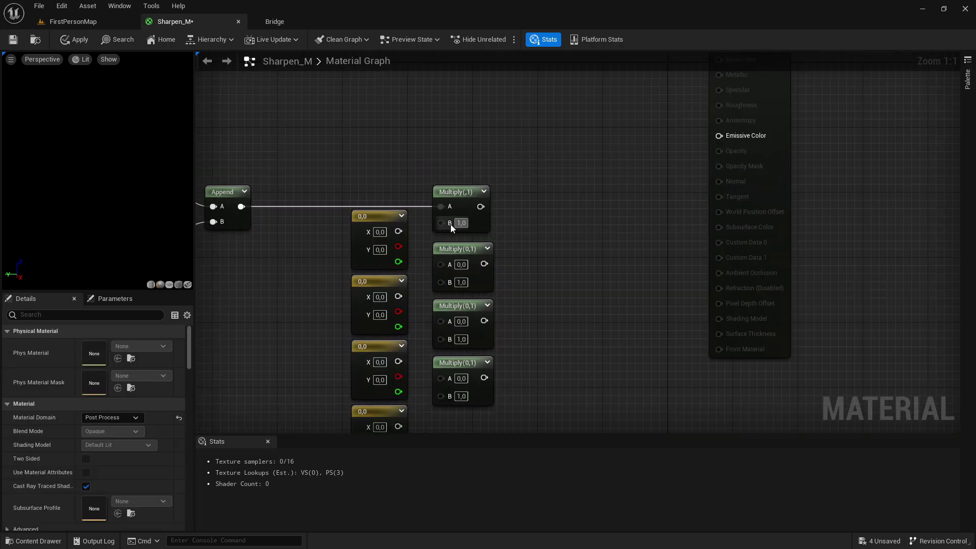
# Step: Connect each Constant2Vector node's main output to the B input of its matching Multiply node
pyautogui.moveTo(398, 231); pyautogui.dragTo(452, 222)
pyautogui.moveTo(561, 228); pyautogui.dragTo(513, 212, button='right')
pyautogui.moveTo(409, 273); pyautogui.dragTo(410, 273)
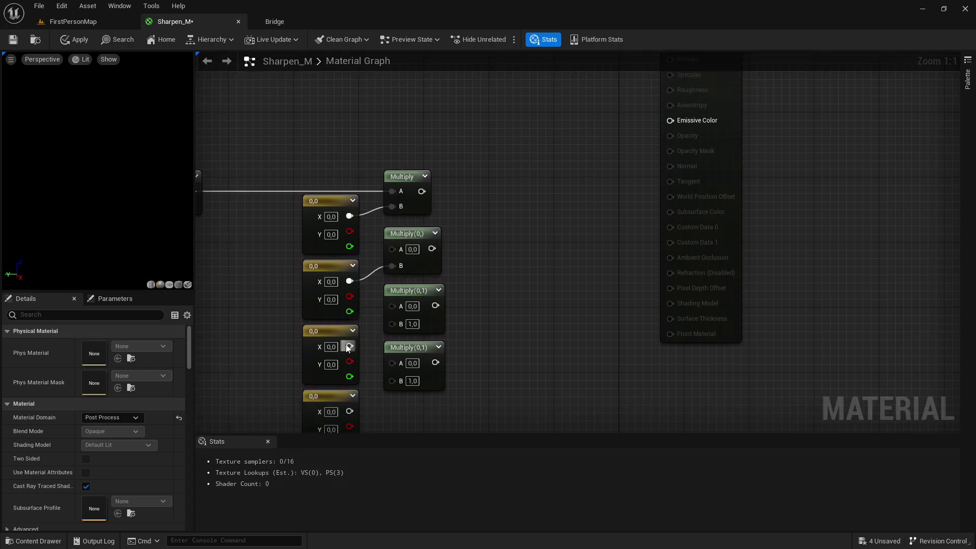
pyautogui.moveTo(398, 330); pyautogui.dragTo(398, 329)
pyautogui.moveTo(497, 329); pyautogui.dragTo(535, 234, button='right')
pyautogui.moveTo(393, 316); pyautogui.dragTo(439, 289)
# Step: Connect the Append node's output to the A inputs of the three lower Multiply nodes
pyautogui.moveTo(570, 216); pyautogui.dragTo(656, 304, button='right')
pyautogui.click(245, 165)
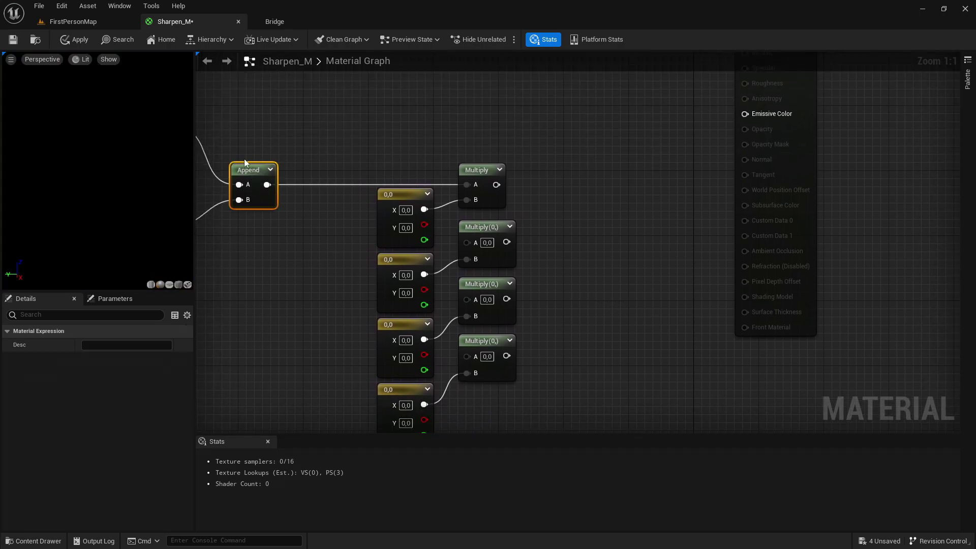
pyautogui.moveTo(268, 187); pyautogui.dragTo(467, 299)
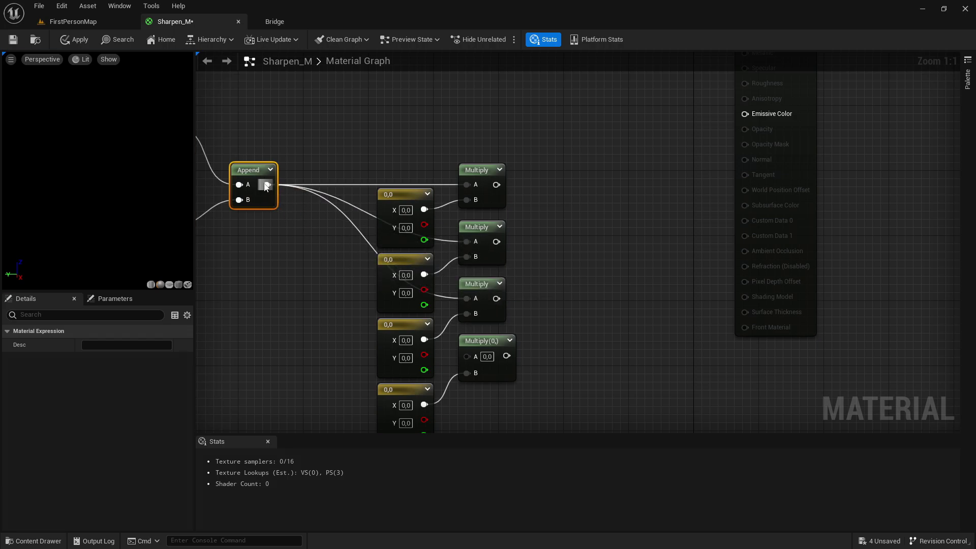
pyautogui.moveTo(266, 187); pyautogui.dragTo(466, 357)
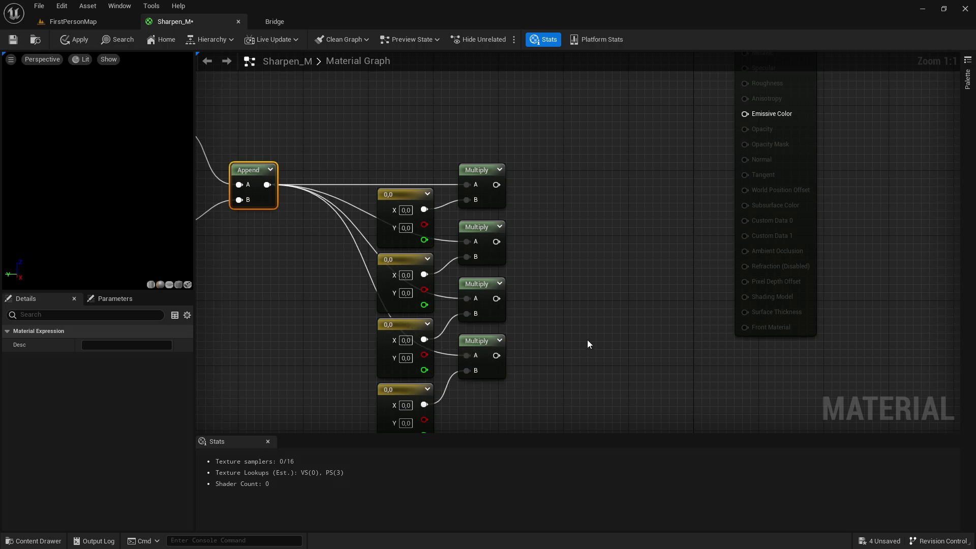
pyautogui.click(588, 341)
# Step: Set the first Constant2Vector's X to 1 and the second one's Y to 1
pyautogui.moveTo(591, 319); pyautogui.dragTo(606, 286, button='right')
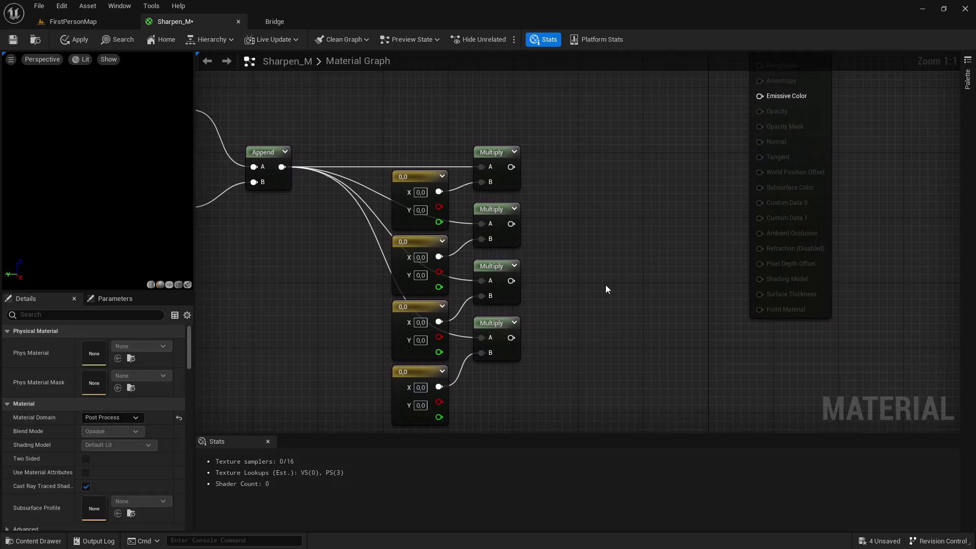
pyautogui.click(402, 184)
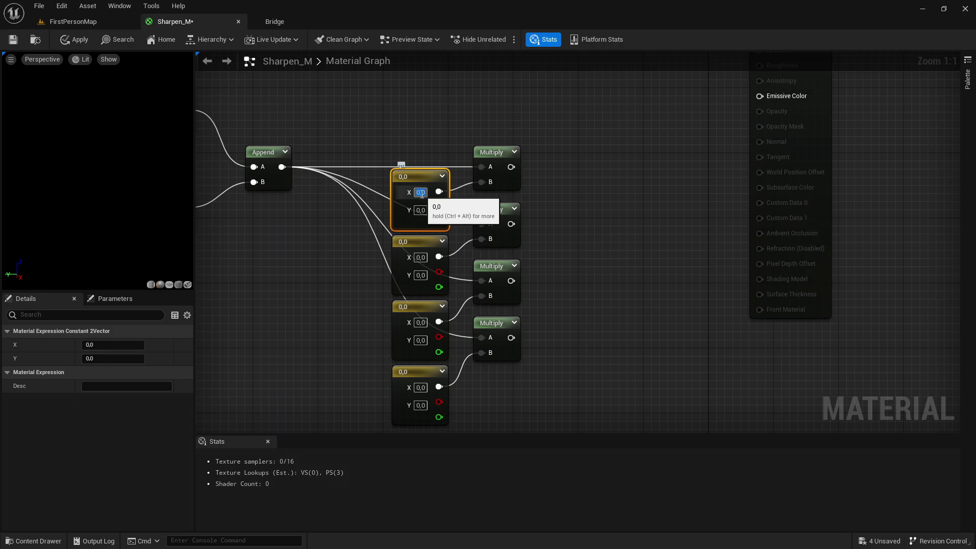
pyautogui.click(458, 229)
pyautogui.moveTo(459, 231); pyautogui.dragTo(482, 243, button='right')
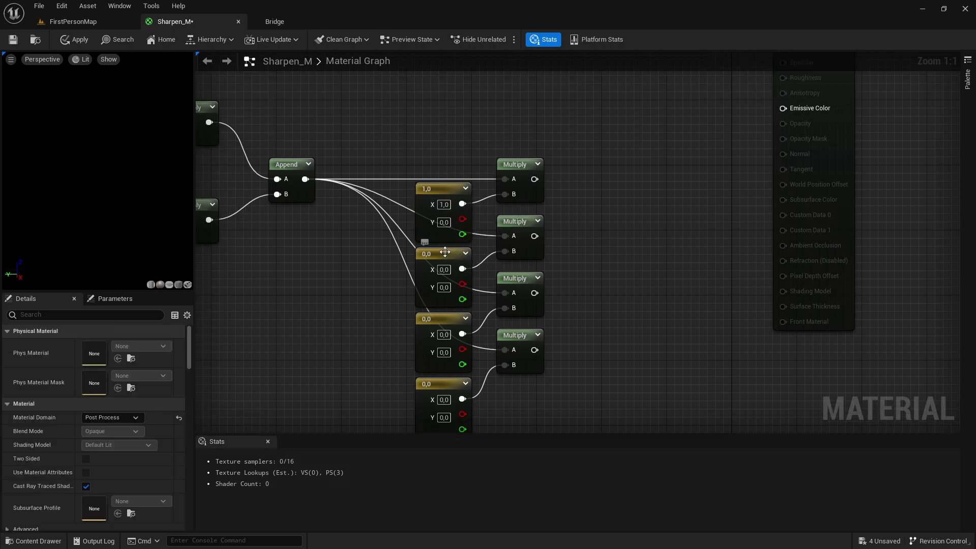
pyautogui.click(445, 253)
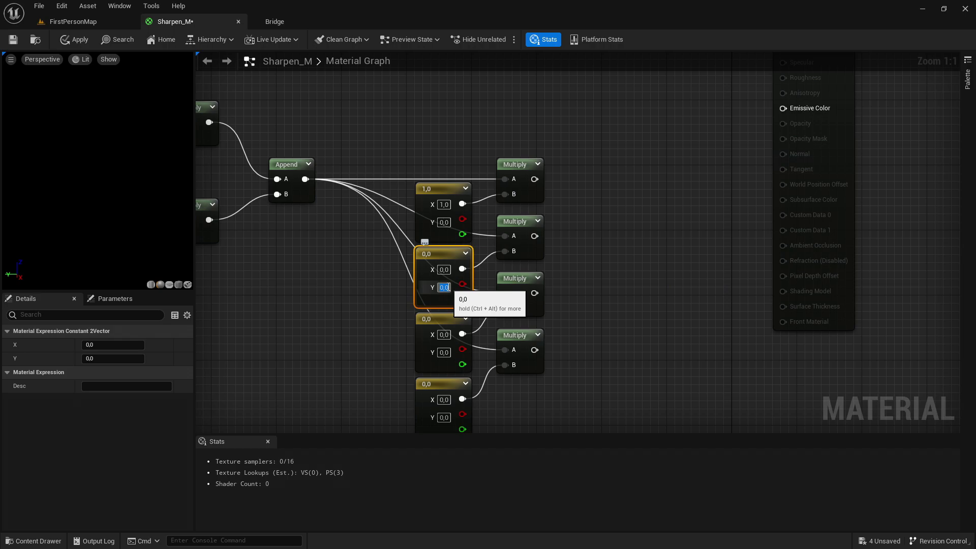
pyautogui.write('1')
pyautogui.press('Return')
pyautogui.click(606, 281)
# Step: Set the third Constant2Vector's X to -1 and the fourth one's Y to -1
pyautogui.moveTo(606, 281); pyautogui.dragTo(606, 234, button='right')
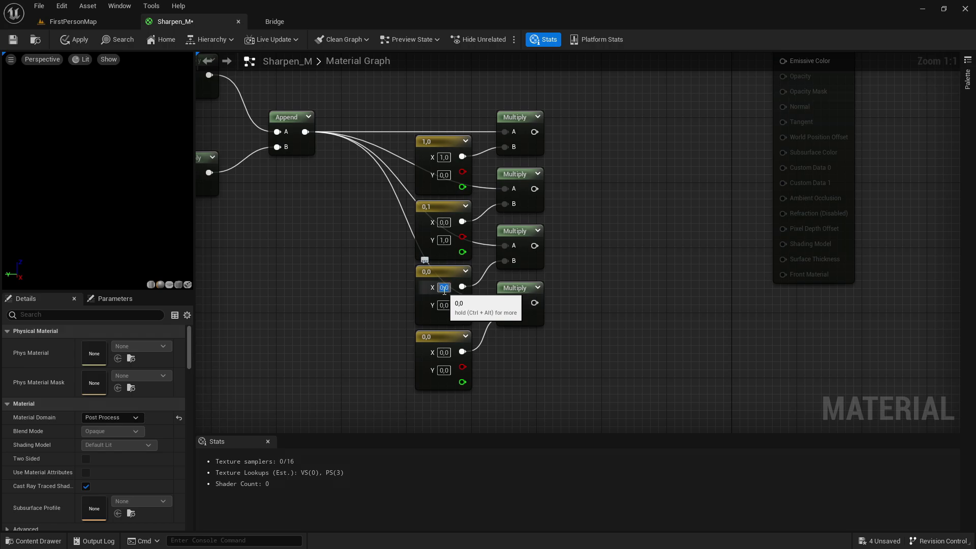
pyautogui.write('1')
pyautogui.press('Return')
pyautogui.moveTo(449, 349); pyautogui.dragTo(429, 357, button='right')
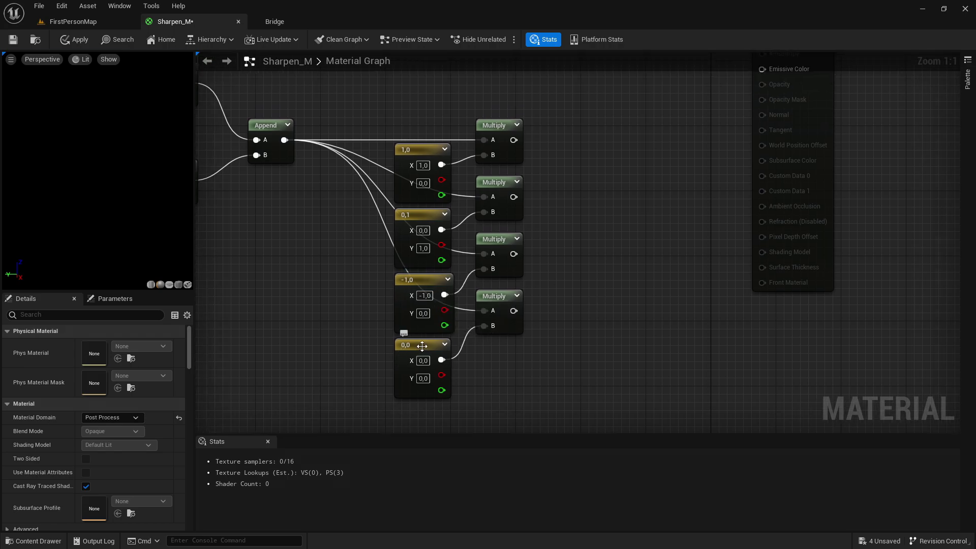
pyautogui.click(422, 346)
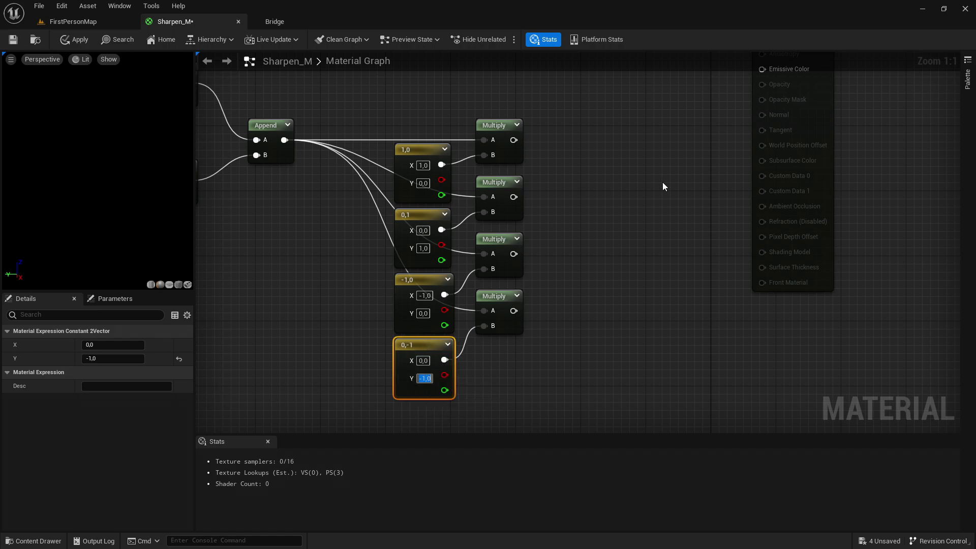
pyautogui.click(638, 222)
pyautogui.moveTo(636, 225); pyautogui.dragTo(603, 236, button='right')
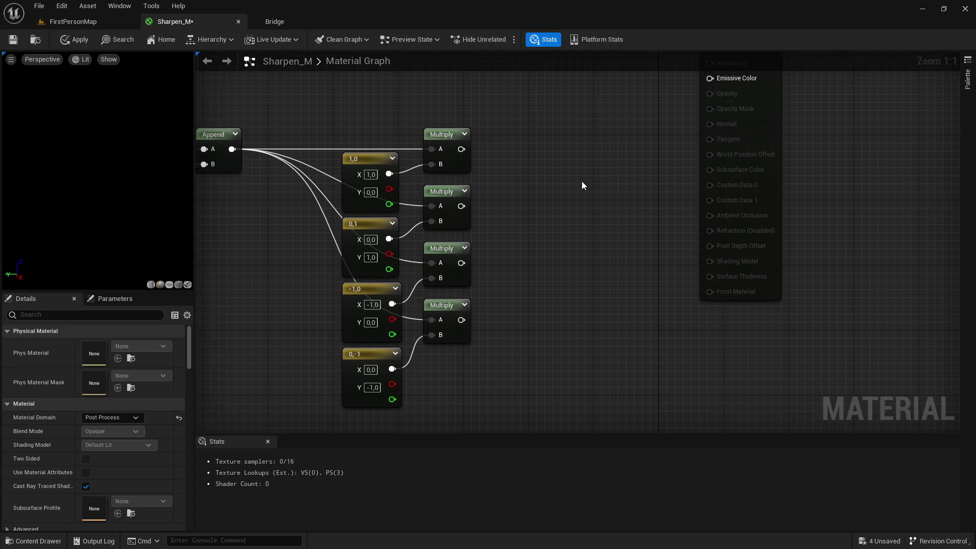
# Step: Move the Sharpen_M result node farther away from the Multiply column to make room for more nodes
pyautogui.moveTo(336, 194); pyautogui.dragTo(554, 410)
pyautogui.click(661, 229)
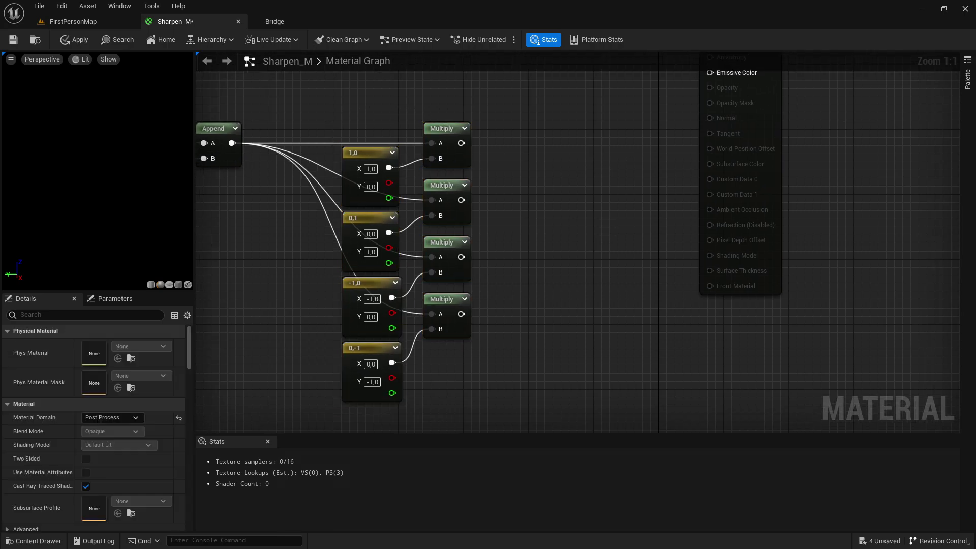
pyautogui.moveTo(681, 173); pyautogui.dragTo(389, 275, button='right')
pyautogui.moveTo(468, 227); pyautogui.dragTo(838, 218)
pyautogui.click(447, 280)
pyautogui.moveTo(439, 281); pyautogui.dragTo(734, 176, button='right')
pyautogui.moveTo(592, 243); pyautogui.dragTo(523, 253, button='right')
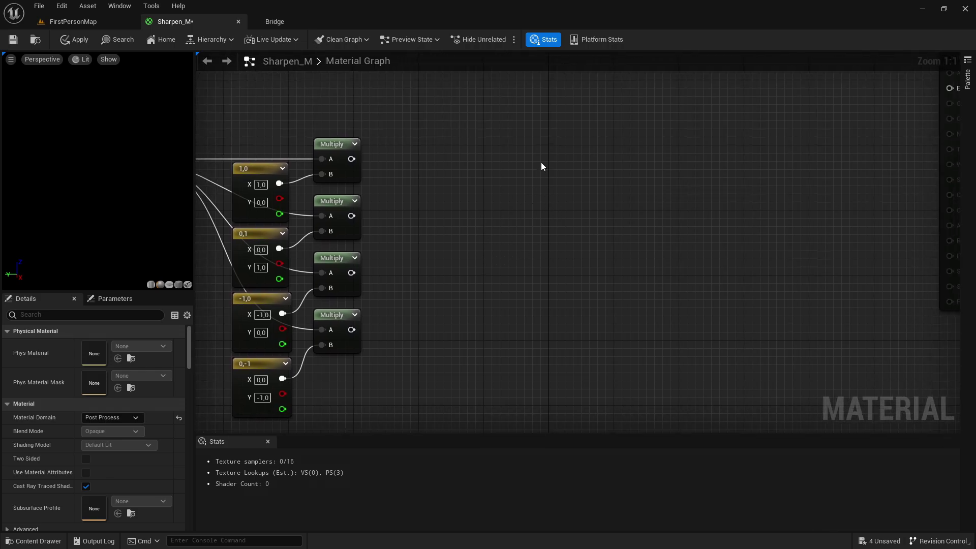
# Step: Place four Add nodes in a rough column between the Multiply nodes and the Sharpen_M result node
pyautogui.click(527, 125)
pyautogui.click(525, 205)
pyautogui.click(540, 280)
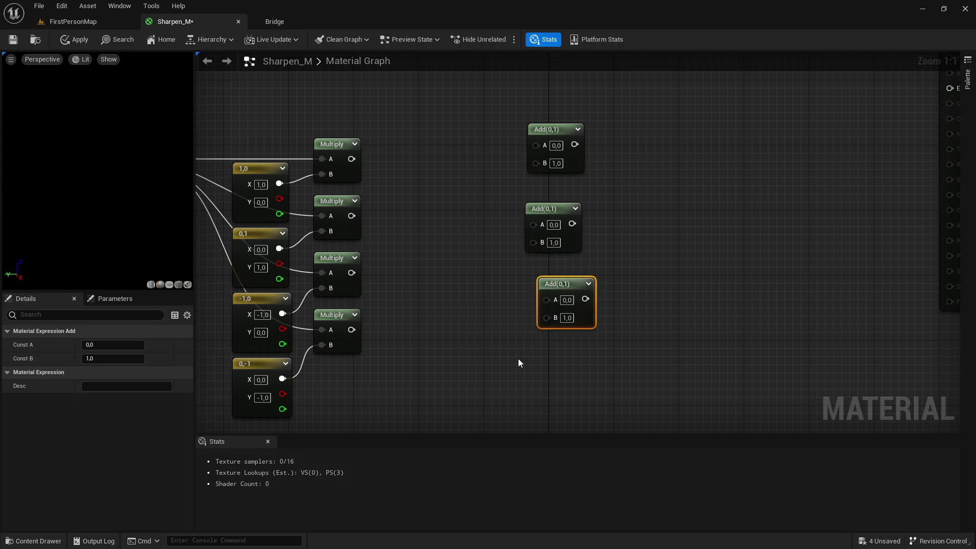
pyautogui.click(518, 360)
pyautogui.click(618, 193)
# Step: Connect each Multiply node's output to the B input of its matching Add node
pyautogui.moveTo(617, 192); pyautogui.dragTo(655, 255, button='right')
pyautogui.moveTo(388, 204); pyautogui.dragTo(343, 225, button='right')
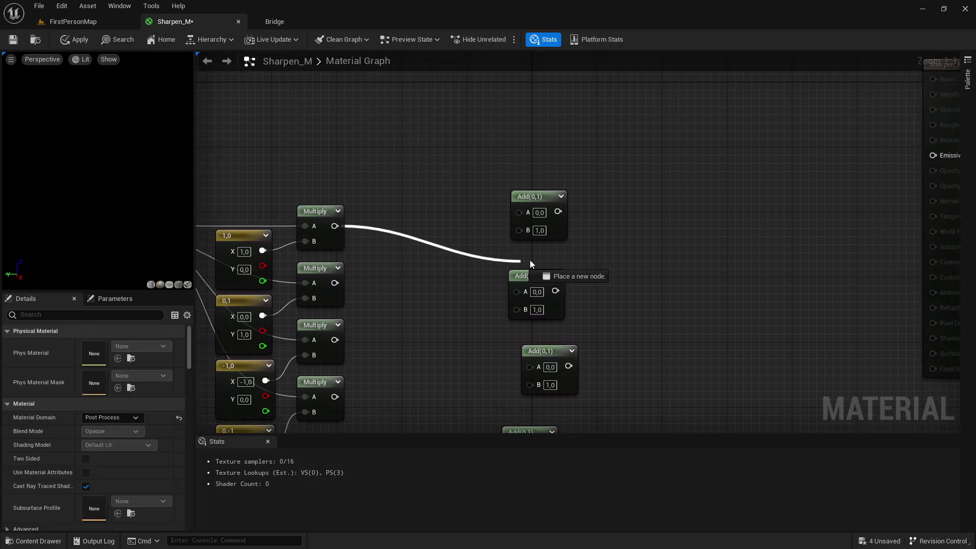
pyautogui.moveTo(530, 261); pyautogui.dragTo(519, 230)
pyautogui.moveTo(334, 282); pyautogui.dragTo(517, 311)
pyautogui.moveTo(335, 339); pyautogui.dragTo(529, 384)
pyautogui.moveTo(353, 401); pyautogui.dragTo(371, 324, button='right')
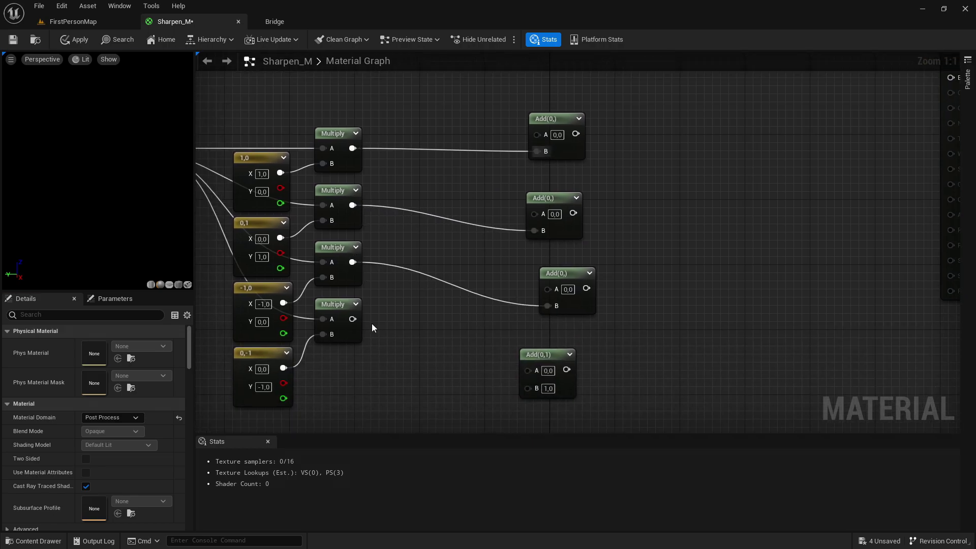
pyautogui.moveTo(352, 319); pyautogui.dragTo(562, 339)
# Step: Align the four Add nodes in an even vertical column, each level with its Multiply node
pyautogui.click(613, 234)
pyautogui.moveTo(560, 204); pyautogui.dragTo(572, 190)
pyautogui.moveTo(568, 277); pyautogui.dragTo(564, 235)
pyautogui.moveTo(567, 352); pyautogui.dragTo(565, 302)
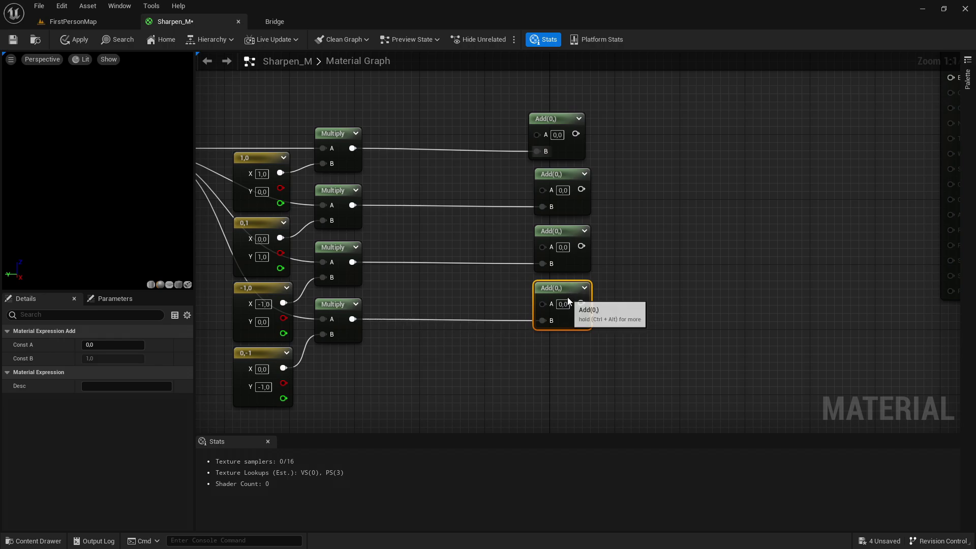
pyautogui.click(663, 254)
pyautogui.moveTo(663, 254); pyautogui.dragTo(640, 332, button='right')
pyautogui.moveTo(537, 197); pyautogui.dragTo(543, 197)
pyautogui.click(658, 215)
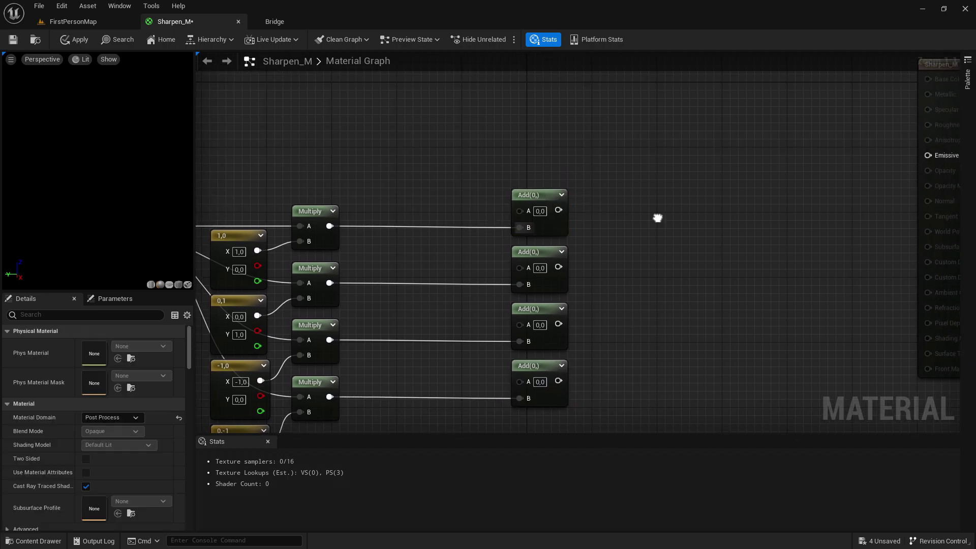
# Step: Add a ScreenPosition node in the empty area above the Multiply nodes
pyautogui.moveTo(658, 216); pyautogui.dragTo(571, 201, button='right')
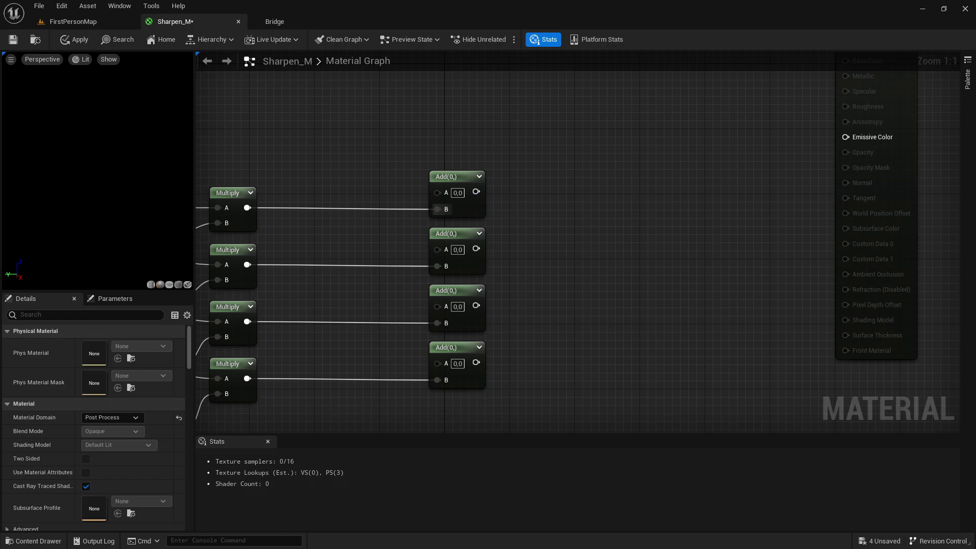
pyautogui.moveTo(591, 268); pyautogui.dragTo(629, 218, button='right')
pyautogui.moveTo(587, 125); pyautogui.dragTo(633, 193, button='right')
pyautogui.moveTo(533, 211); pyautogui.dragTo(494, 212)
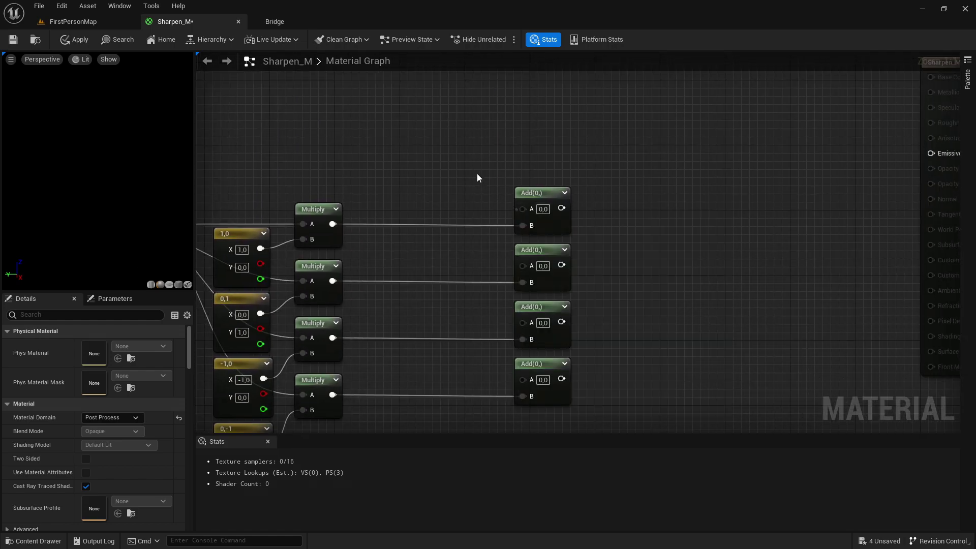
pyautogui.moveTo(426, 169); pyautogui.dragTo(549, 310, button='right')
pyautogui.rightClick(382, 192)
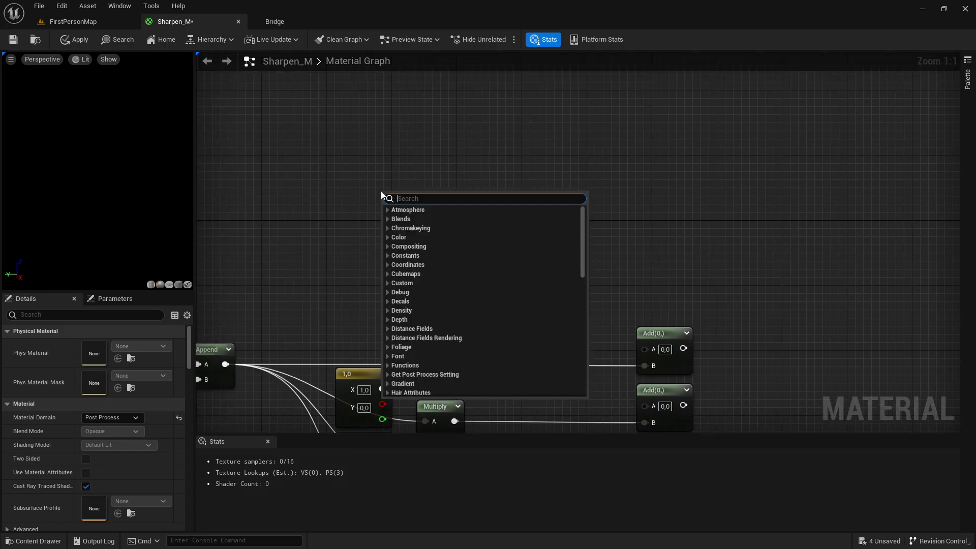
pyautogui.write('scree')
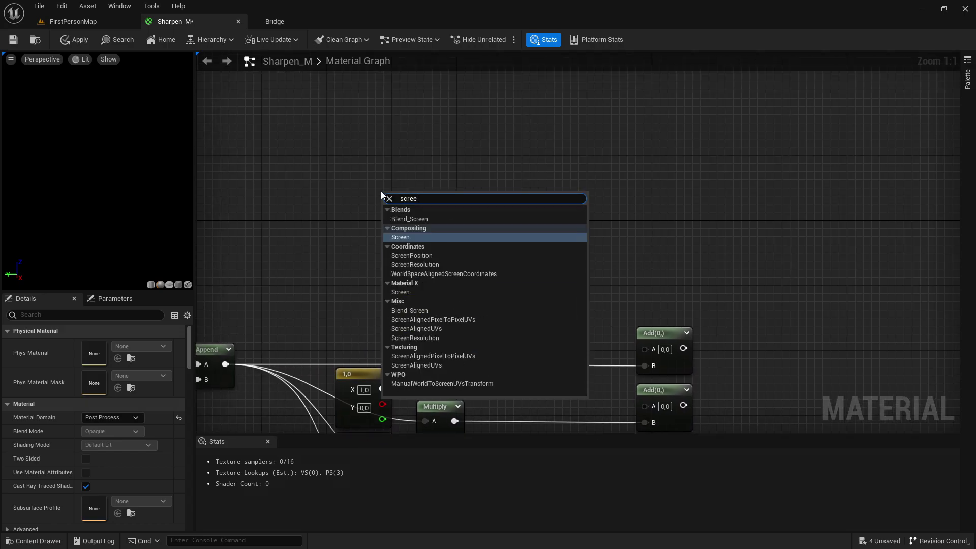
pyautogui.write('po')
pyautogui.press('BackSpace')
pyautogui.write('npo')
pyautogui.press('Return')
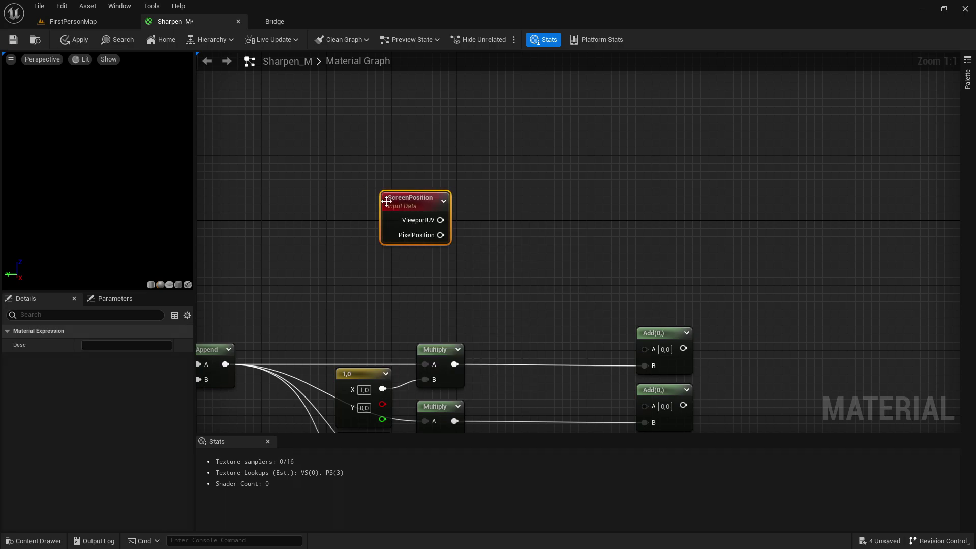
pyautogui.moveTo(400, 201); pyautogui.dragTo(347, 197)
pyautogui.click(441, 196)
# Step: Connect the ScreenPosition node's ViewportUV output to a new Component Mask node with channels R and G
pyautogui.moveTo(441, 195); pyautogui.dragTo(368, 215, button='right')
pyautogui.moveTo(314, 236); pyautogui.dragTo(410, 227)
pyautogui.write('mask')
pyautogui.press('Return')
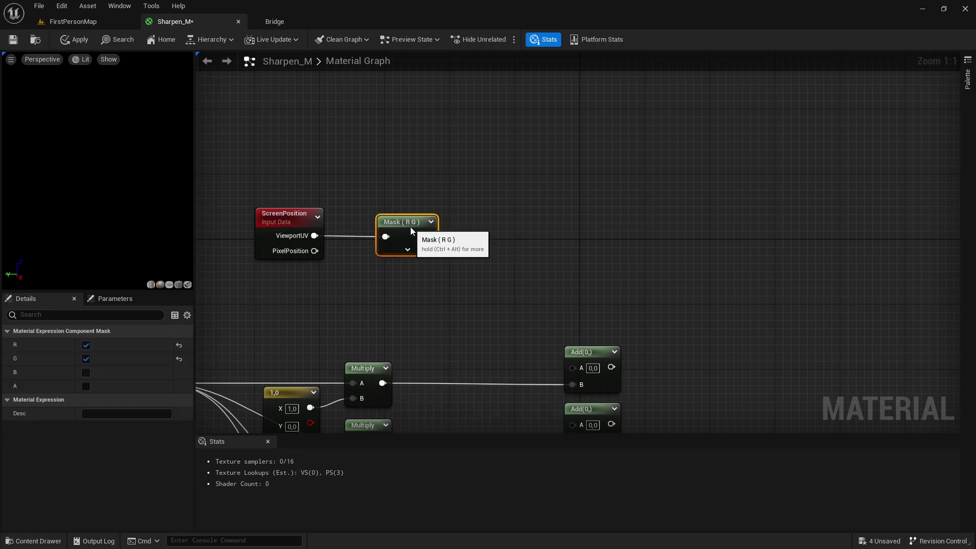
pyautogui.moveTo(293, 171); pyautogui.dragTo(367, 233)
pyautogui.click(532, 266)
# Step: Connect the Mask (R G) node's output to the A inputs of all four Add nodes
pyautogui.moveTo(532, 267); pyautogui.dragTo(452, 173, button='right')
pyautogui.click(336, 147)
pyautogui.moveTo(346, 141); pyautogui.dragTo(502, 271)
pyautogui.click(529, 227)
pyautogui.moveTo(529, 227); pyautogui.dragTo(502, 176, button='right')
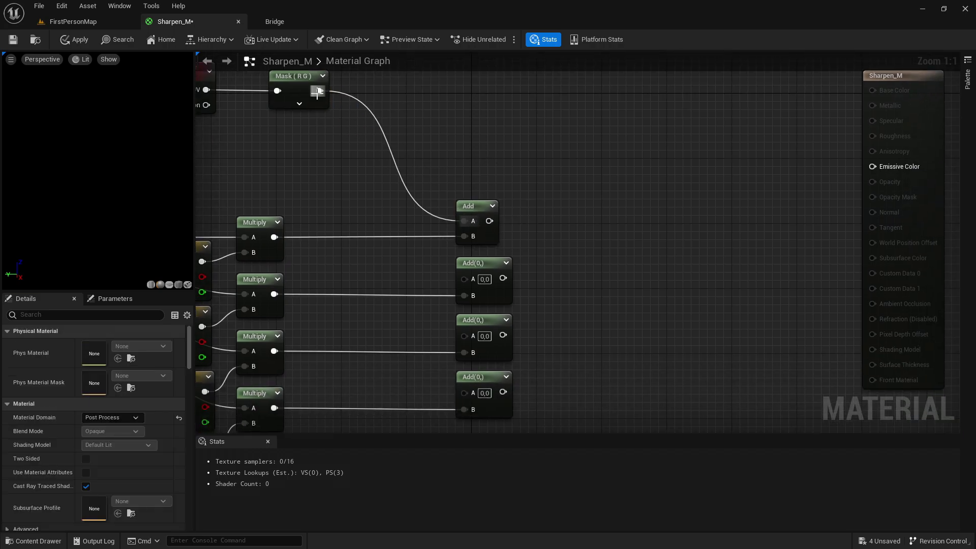
pyautogui.moveTo(318, 92); pyautogui.dragTo(477, 279)
pyautogui.moveTo(319, 92); pyautogui.dragTo(478, 331)
pyautogui.moveTo(318, 90); pyautogui.dragTo(463, 394)
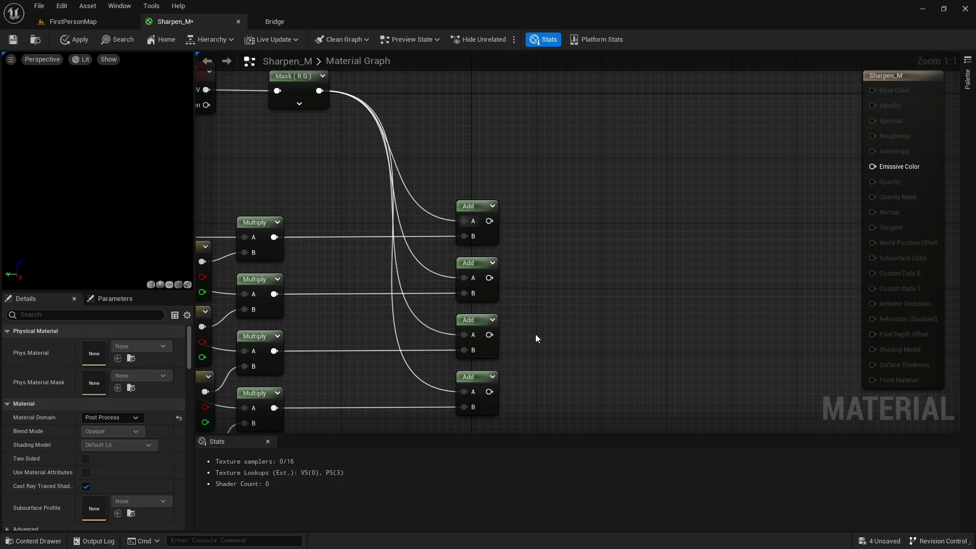
# Step: Add a SceneTexture:SceneColor node between the Add nodes and the Sharpen_M result node
pyautogui.moveTo(536, 334); pyautogui.dragTo(544, 276, button='right')
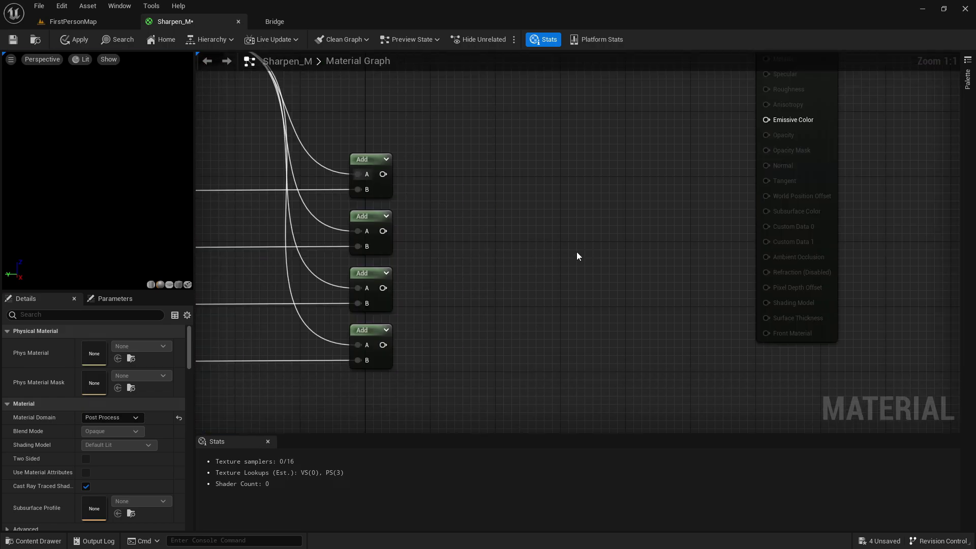
pyautogui.rightClick(539, 189)
pyautogui.write('scene')
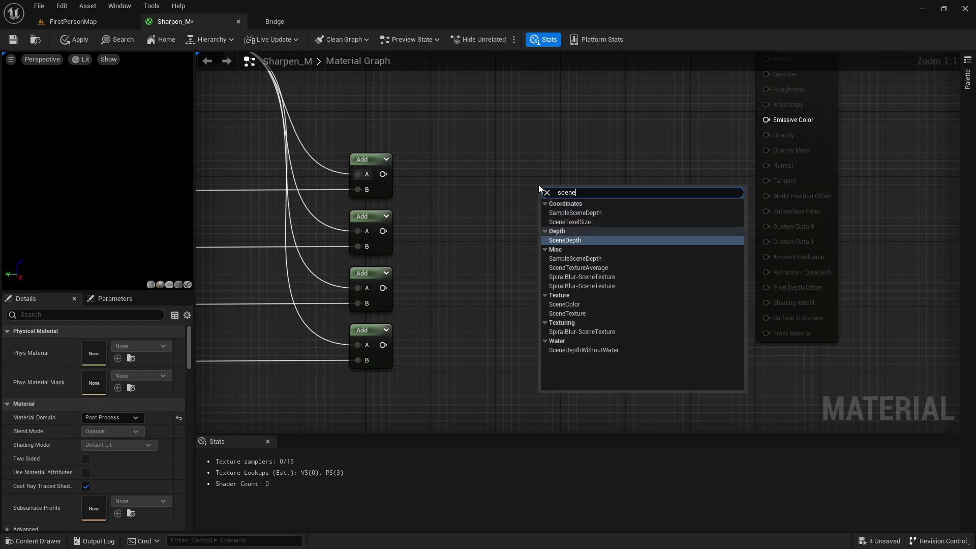
pyautogui.write('c')
pyautogui.press('Return')
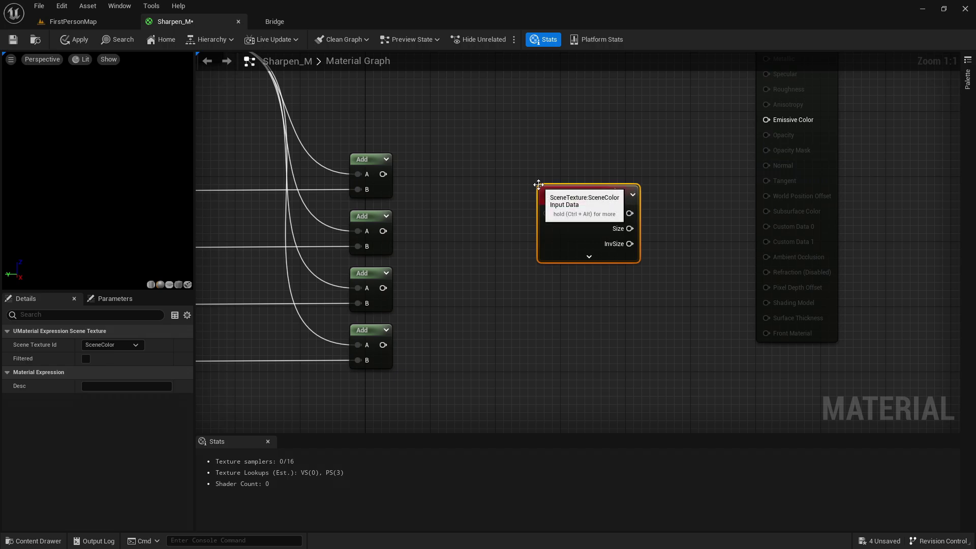
pyautogui.moveTo(566, 159); pyautogui.dragTo(491, 178, button='right')
pyautogui.moveTo(515, 213); pyautogui.dragTo(497, 198)
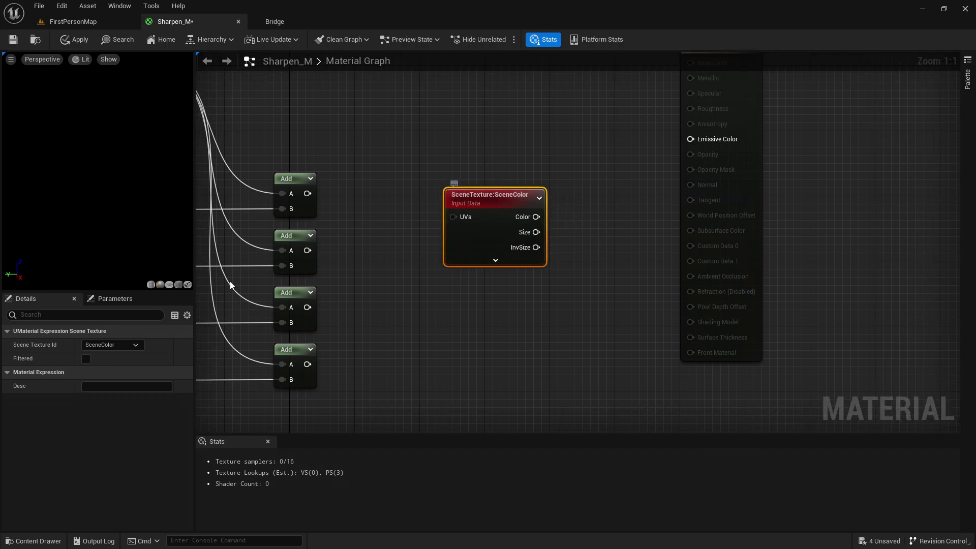
# Step: Set the SceneTexture node's Scene Texture Id to PostProcessInput0 and move the node higher in the graph
pyautogui.click(116, 345)
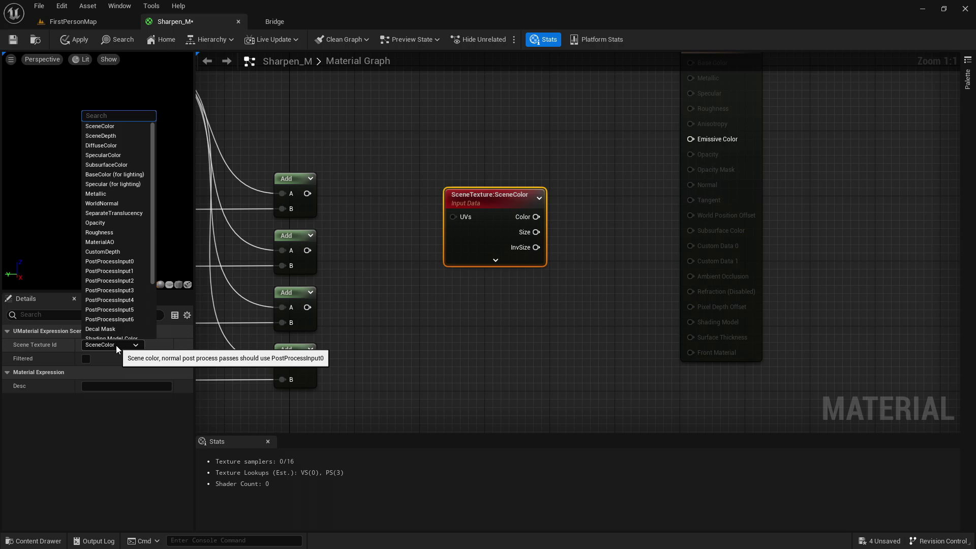
pyautogui.click(127, 262)
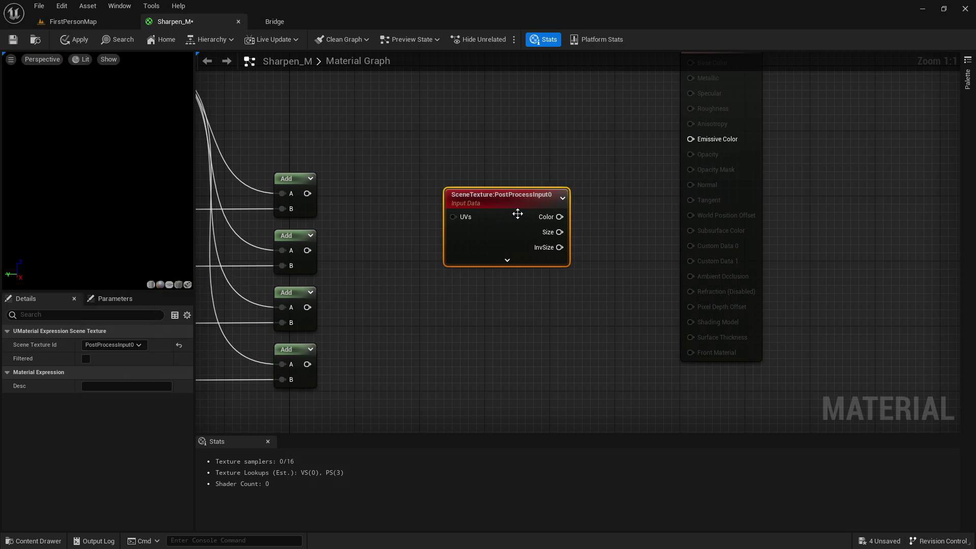
pyautogui.moveTo(517, 214); pyautogui.dragTo(517, 165)
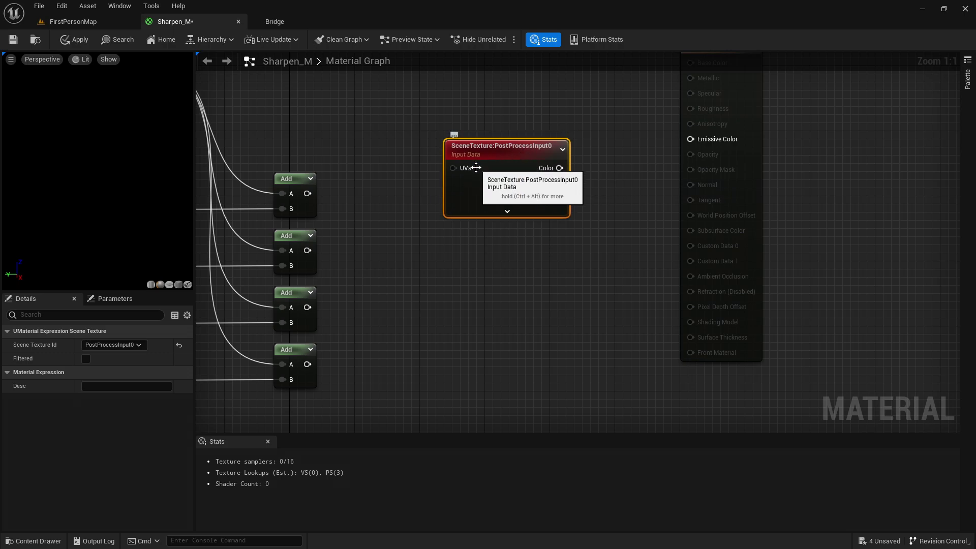
pyautogui.moveTo(515, 183); pyautogui.dragTo(514, 139)
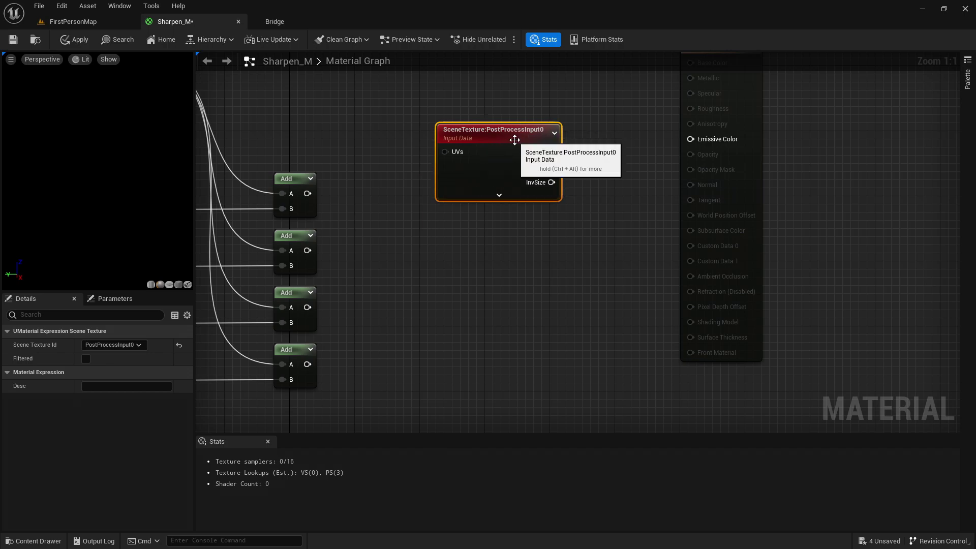
# Step: Paste four copies of the SceneTexture:PostProcessInput0 node below the original
pyautogui.hotkey('ctrl', 'v')
pyautogui.hotkey('ctrl', 'v')
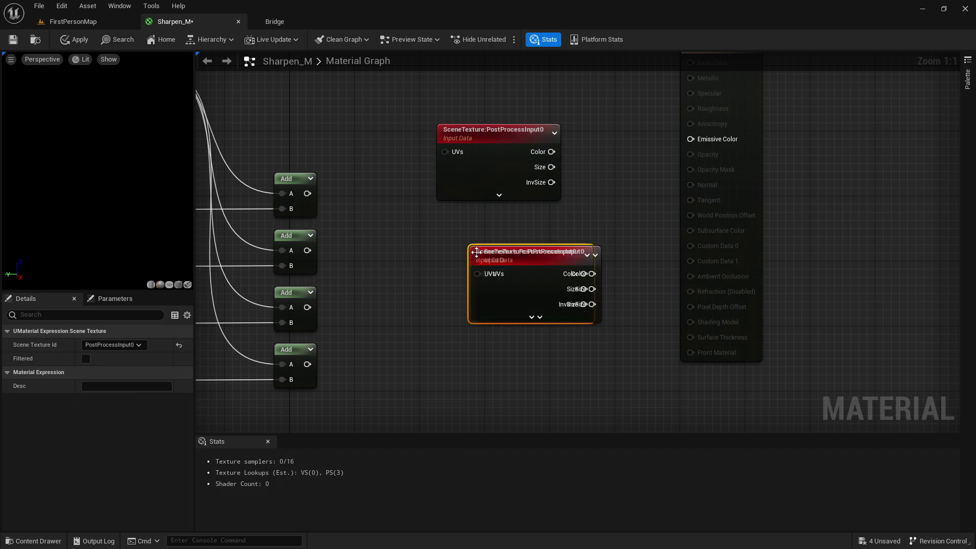
pyautogui.hotkey('ctrl', 'v')
pyautogui.hotkey('ctrl', 'v')
pyautogui.hotkey('ctrl', 'v')
pyautogui.hotkey('ctrl', 'v')
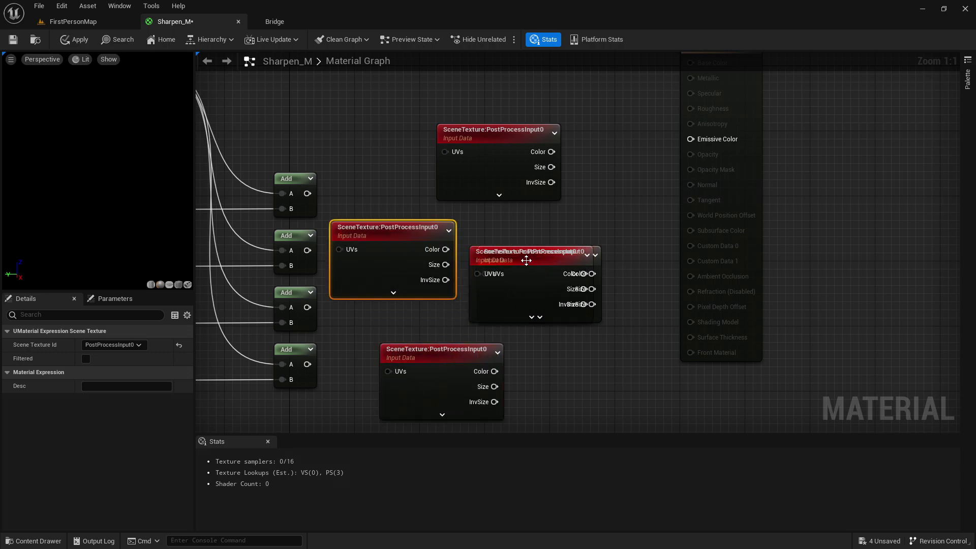
pyautogui.moveTo(581, 308); pyautogui.dragTo(621, 432, button='right')
pyautogui.click(483, 159)
pyautogui.click(385, 230)
pyautogui.click(495, 268)
pyautogui.click(456, 365)
pyautogui.click(611, 405)
pyautogui.click(595, 327)
# Step: Arrange the five SceneTexture:PostProcessInput0 nodes in a vertical column between the Add nodes and the result node
pyautogui.moveTo(594, 327); pyautogui.dragTo(697, 405, button='right')
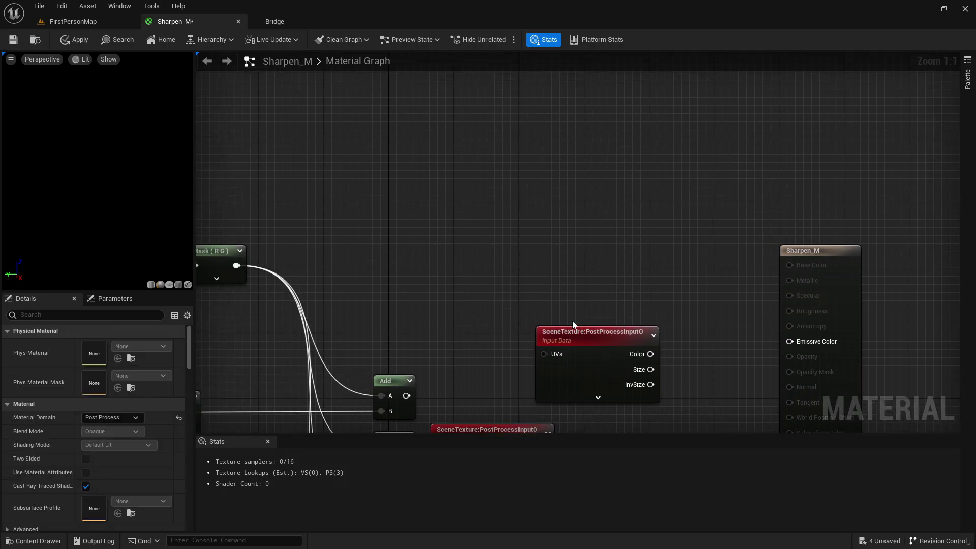
pyautogui.moveTo(602, 334); pyautogui.dragTo(585, 236)
pyautogui.click(577, 344)
pyautogui.moveTo(576, 343); pyautogui.dragTo(539, 208, button='right')
pyautogui.moveTo(450, 299); pyautogui.dragTo(533, 222)
pyautogui.click(564, 197)
pyautogui.moveTo(563, 197); pyautogui.dragTo(550, 138, button='right')
pyautogui.moveTo(575, 300); pyautogui.dragTo(515, 308)
pyautogui.moveTo(544, 358); pyautogui.dragTo(546, 251, button='right')
pyautogui.moveTo(499, 298); pyautogui.dragTo(540, 305)
pyautogui.moveTo(694, 315); pyautogui.dragTo(548, 374)
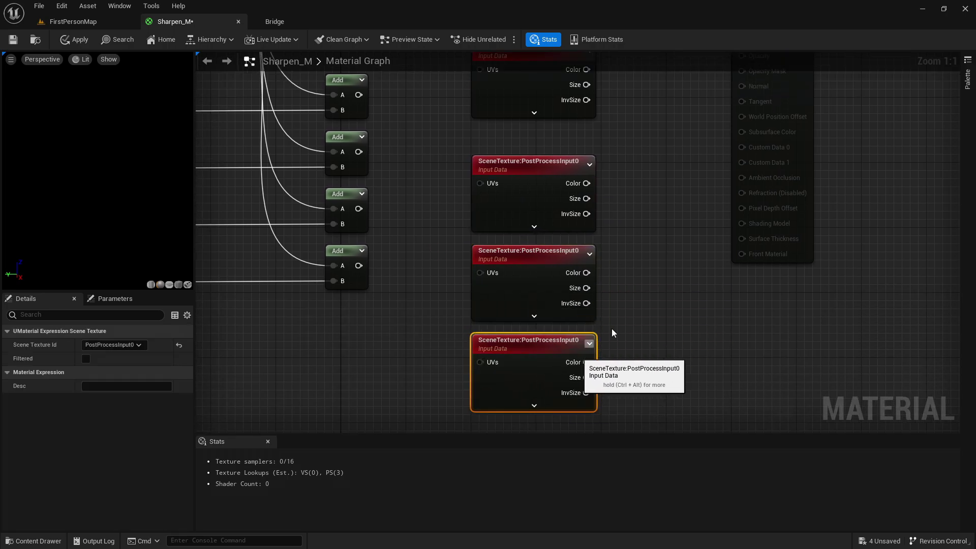
# Step: Adjust the vertical spacing of the upper SceneTexture:PostProcessInput0 nodes in the column
pyautogui.click(611, 329)
pyautogui.moveTo(573, 120); pyautogui.dragTo(565, 267, button='right')
pyautogui.moveTo(531, 237); pyautogui.dragTo(530, 265)
pyautogui.click(526, 175)
pyautogui.moveTo(525, 141); pyautogui.dragTo(599, 304)
pyautogui.click(645, 236)
pyautogui.scroll(-5, 646, 223)
pyautogui.click(664, 260)
pyautogui.scroll(2, 664, 261)
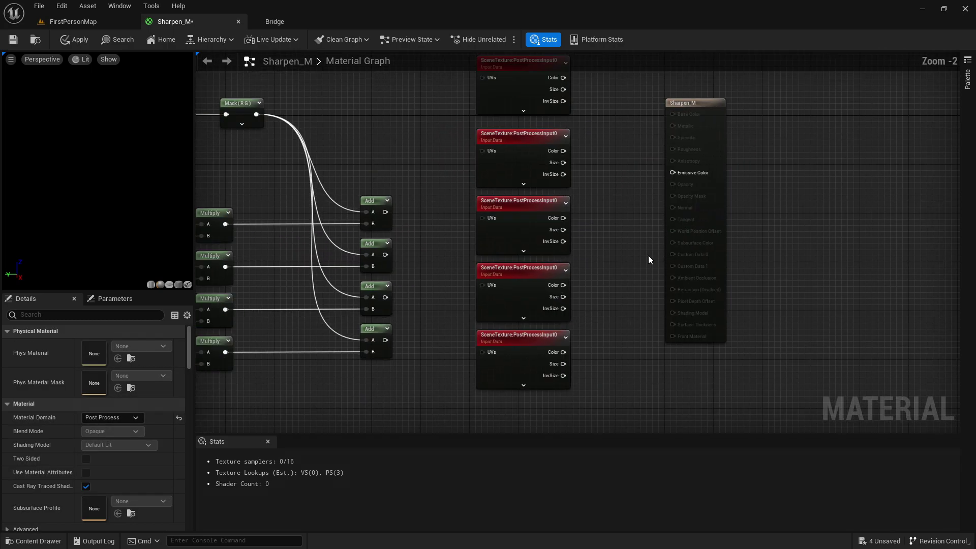
pyautogui.moveTo(650, 256); pyautogui.dragTo(709, 302, button='right')
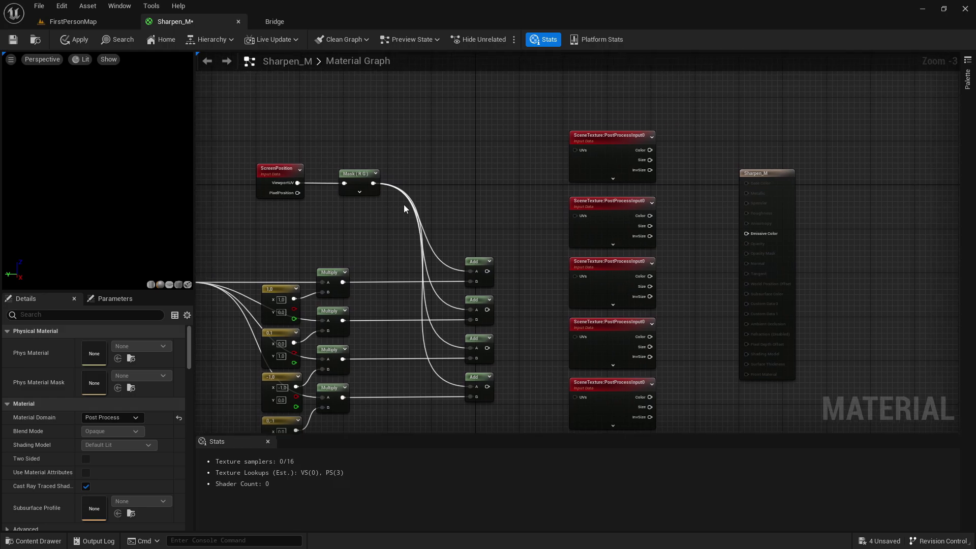
# Step: Connect the Mask (R G) output to the UVs input of the topmost SceneTexture node and lower that node slightly
pyautogui.click(356, 184)
pyautogui.moveTo(373, 183); pyautogui.dragTo(622, 145)
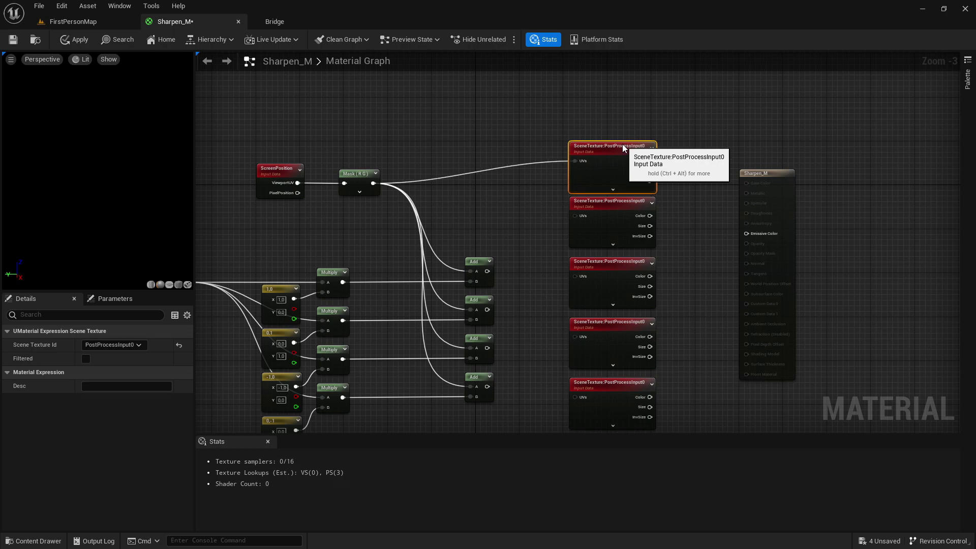
pyautogui.click(672, 129)
# Step: Move the lower four SceneTexture nodes down, leaving a larger gap below the topmost one
pyautogui.moveTo(529, 237); pyautogui.dragTo(490, 157, button='right')
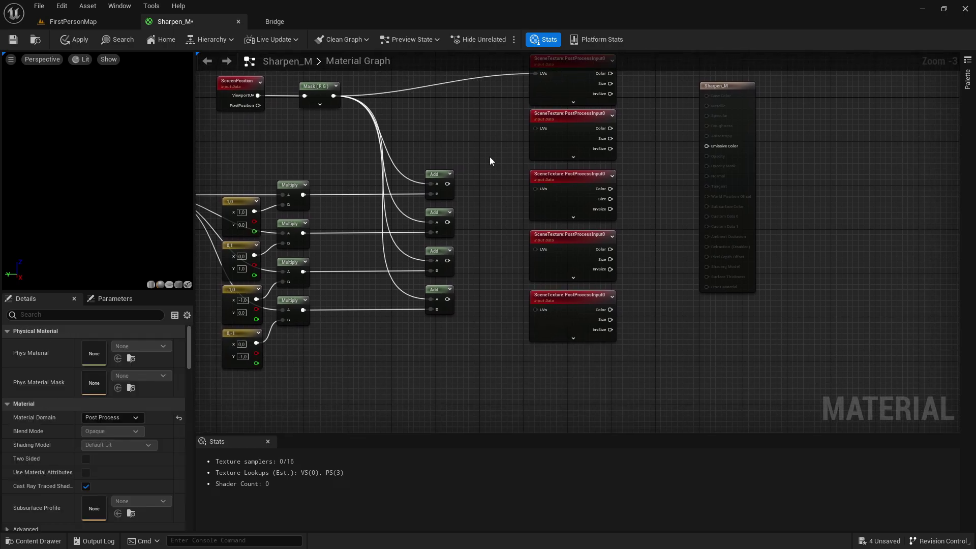
pyautogui.moveTo(591, 254); pyautogui.dragTo(583, 351)
pyautogui.click(509, 219)
pyautogui.scroll(2, 508, 221)
pyautogui.moveTo(507, 217); pyautogui.dragTo(390, 264, button='right')
pyautogui.scroll(1, 458, 251)
pyautogui.moveTo(306, 182); pyautogui.dragTo(315, 350)
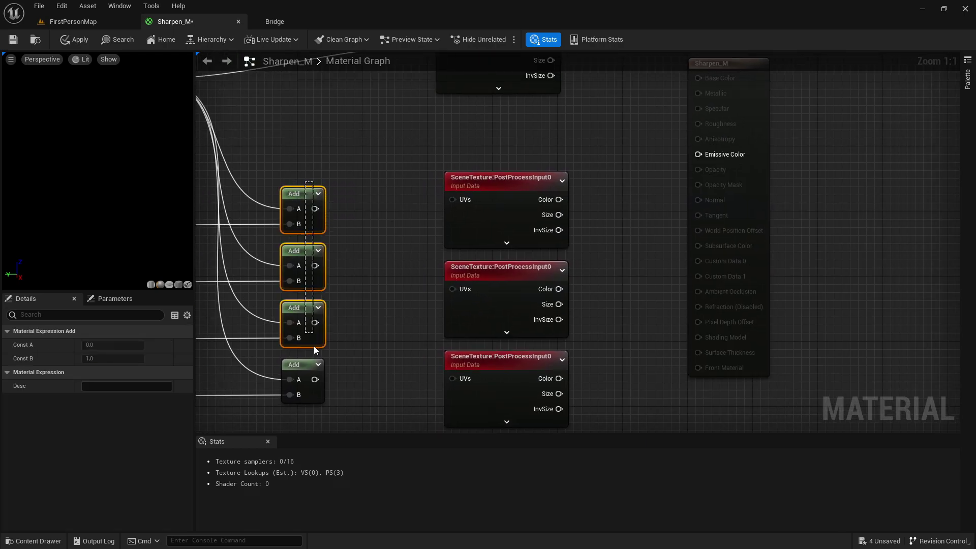
pyautogui.click(427, 311)
pyautogui.moveTo(427, 311); pyautogui.dragTo(342, 312, button='right')
# Step: Connect the four Add node outputs, in order, to the UVs inputs of the lower four SceneTexture nodes
pyautogui.moveTo(293, 245); pyautogui.dragTo(426, 209, button='right')
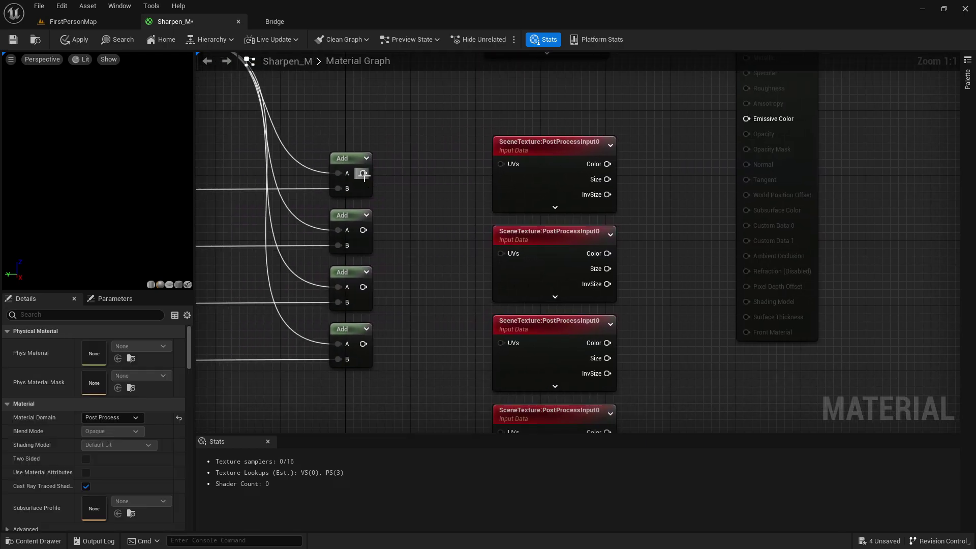
pyautogui.moveTo(363, 174); pyautogui.dragTo(513, 167)
pyautogui.moveTo(363, 230); pyautogui.dragTo(519, 257)
pyautogui.moveTo(363, 285); pyautogui.dragTo(503, 343)
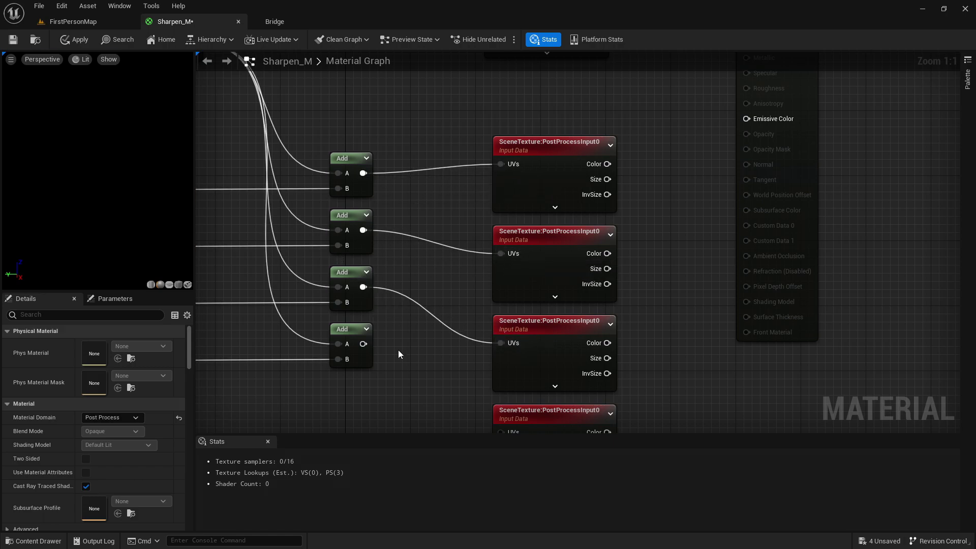
pyautogui.moveTo(398, 349); pyautogui.dragTo(384, 283, button='right')
pyautogui.moveTo(350, 277); pyautogui.dragTo(502, 366)
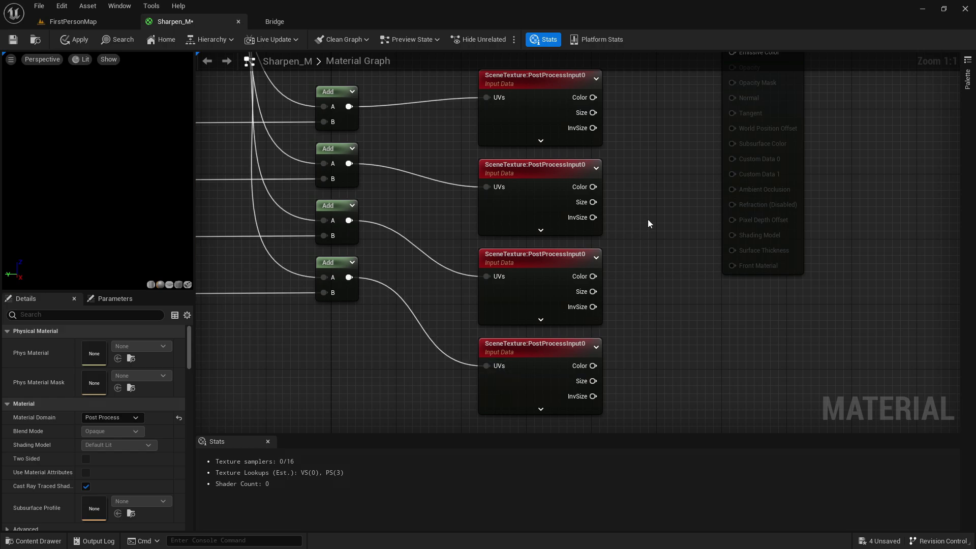
# Step: Move the Sharpen_M result node farther right to free space after the SceneTexture nodes
pyautogui.moveTo(648, 216); pyautogui.dragTo(435, 238, button='right')
pyautogui.moveTo(571, 190); pyautogui.dragTo(744, 205)
pyautogui.click(552, 229)
pyautogui.moveTo(546, 232); pyautogui.dragTo(506, 259, button='right')
pyautogui.moveTo(386, 312); pyautogui.dragTo(405, 196, button='right')
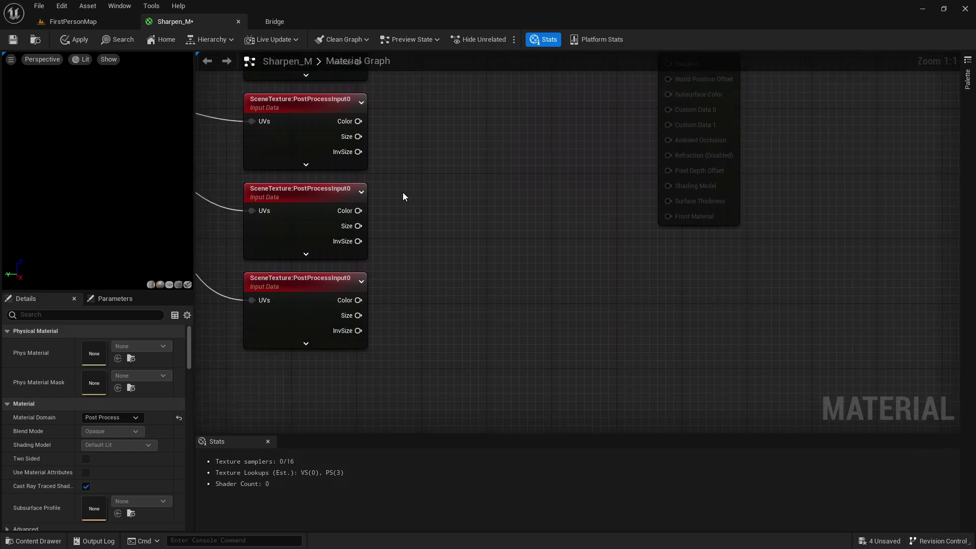
pyautogui.moveTo(466, 177); pyautogui.dragTo(450, 278, button='right')
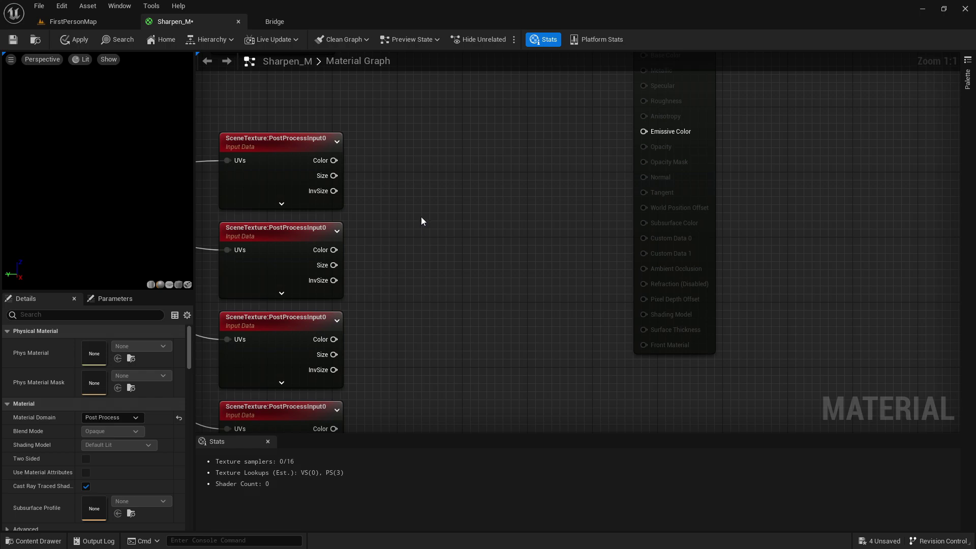
# Step: Place three Add nodes in a column to the right of the lower SceneTexture nodes
pyautogui.press('a')
pyautogui.click(418, 192)
pyautogui.click(420, 273)
pyautogui.click(421, 372)
pyautogui.click(528, 313)
# Step: Connect the Color outputs of the first two offset SceneTexture nodes to inputs A and B of the first new Add node
pyautogui.moveTo(534, 309); pyautogui.dragTo(584, 282, button='right')
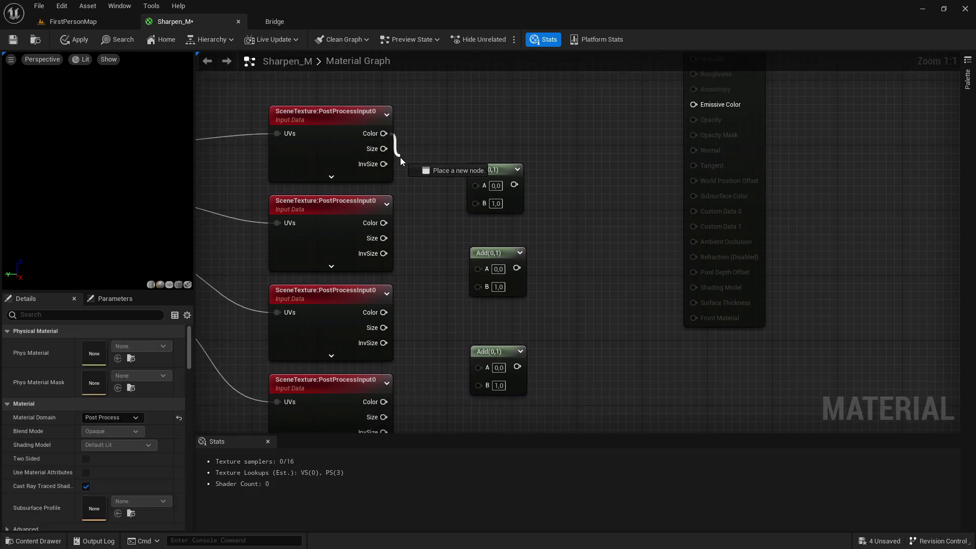
pyautogui.moveTo(423, 217); pyautogui.dragTo(398, 228, button='right')
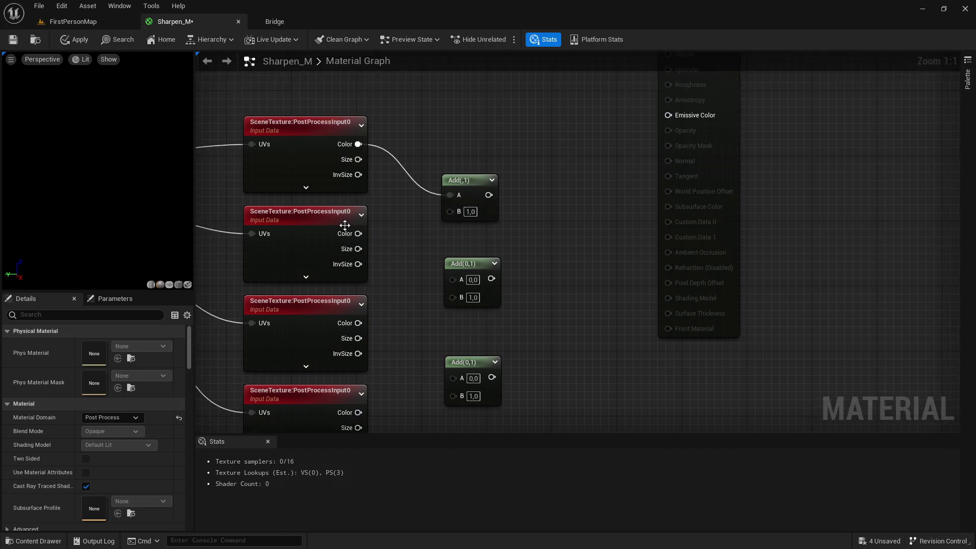
pyautogui.click(344, 221)
pyautogui.moveTo(359, 234); pyautogui.dragTo(451, 211)
pyautogui.click(586, 235)
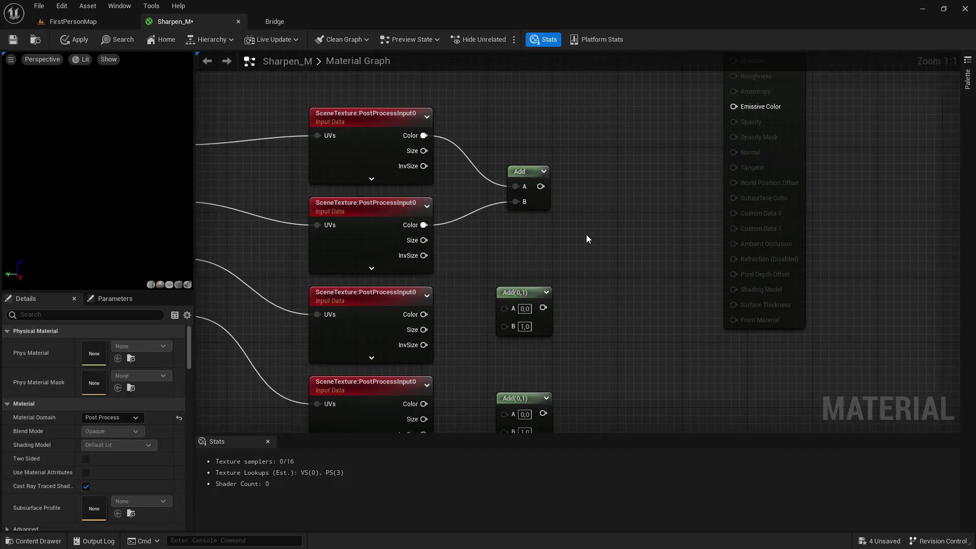
# Step: Feed the second new Add node with the first Add's output in A and the third offset SceneTexture's Color in B
pyautogui.moveTo(587, 235); pyautogui.dragTo(582, 207, button='right')
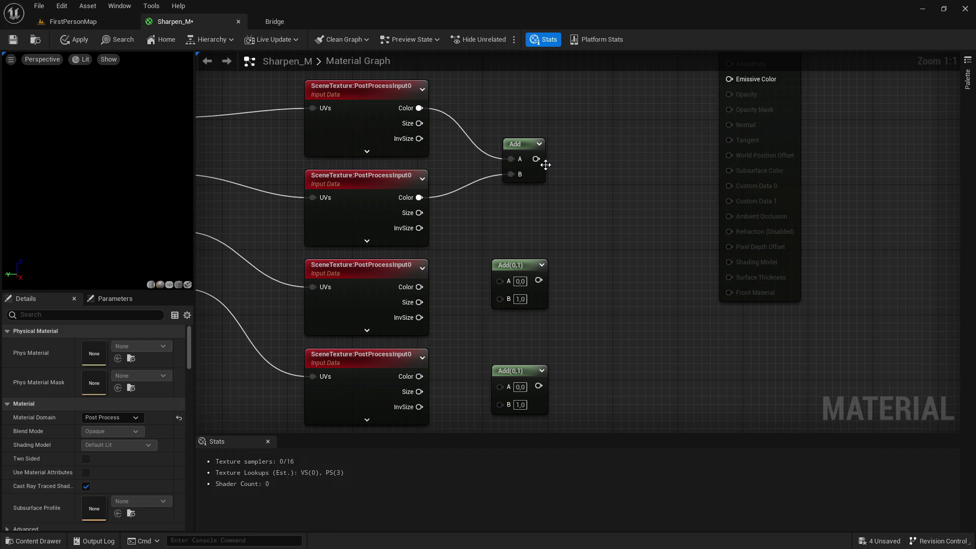
pyautogui.moveTo(546, 164); pyautogui.dragTo(517, 259)
pyautogui.click(569, 228)
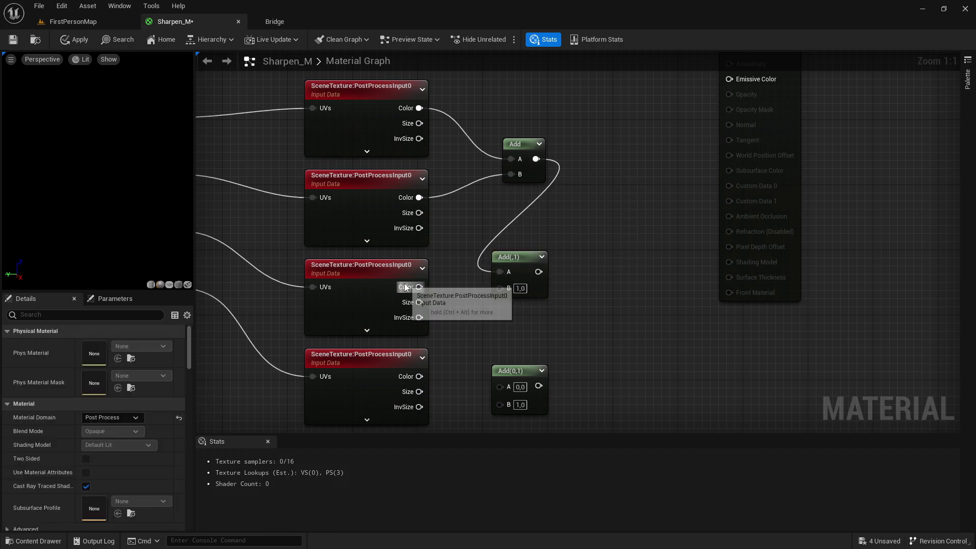
pyautogui.moveTo(406, 288); pyautogui.dragTo(447, 300)
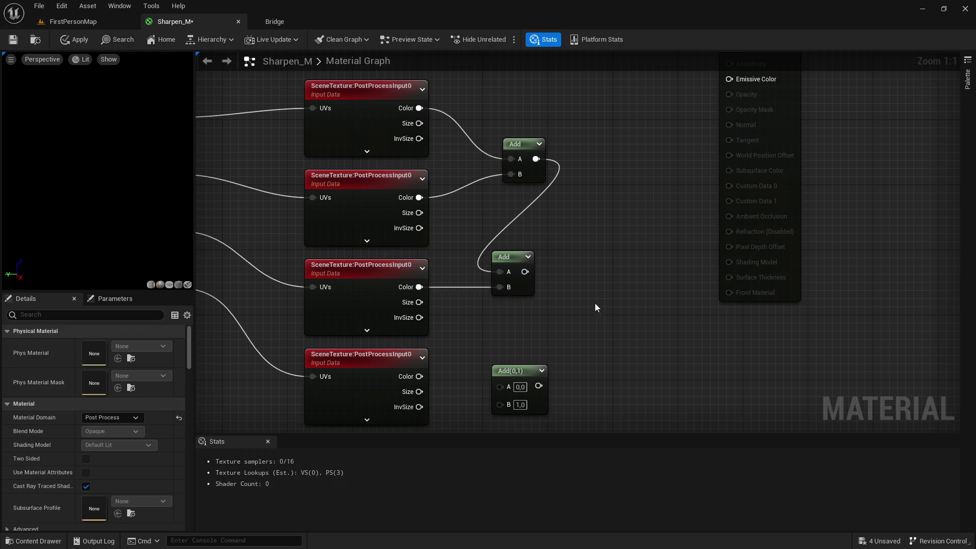
# Step: Feed the third new Add node with the second Add's output in A and the fourth offset SceneTexture's Color in B
pyautogui.moveTo(591, 301); pyautogui.dragTo(595, 268, button='right')
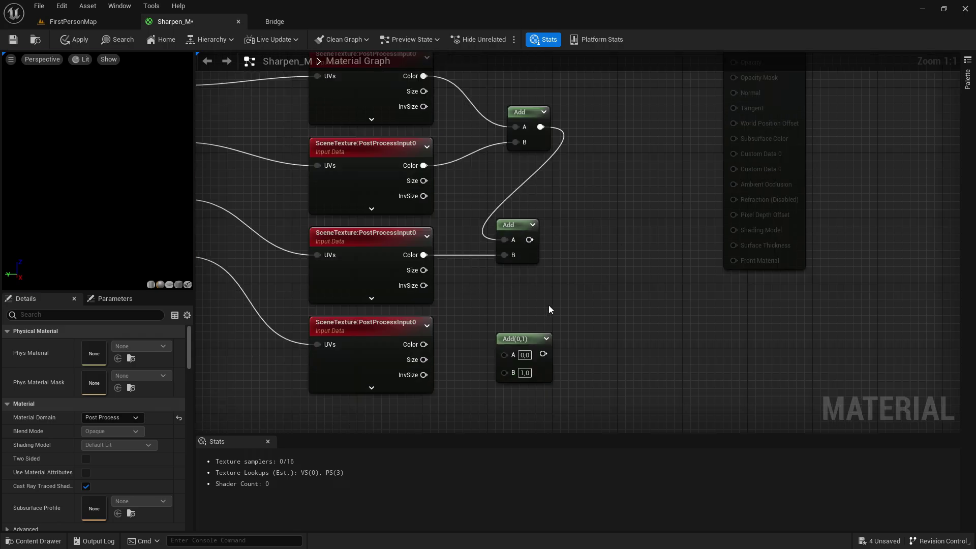
pyautogui.click(522, 225)
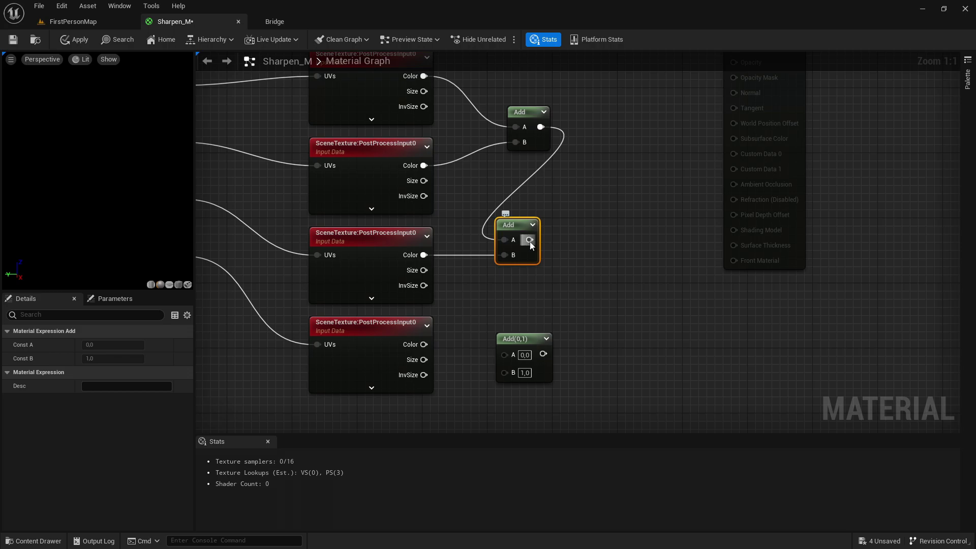
pyautogui.moveTo(530, 240); pyautogui.dragTo(513, 325)
pyautogui.click(575, 316)
pyautogui.moveTo(575, 315); pyautogui.dragTo(558, 295, button='right')
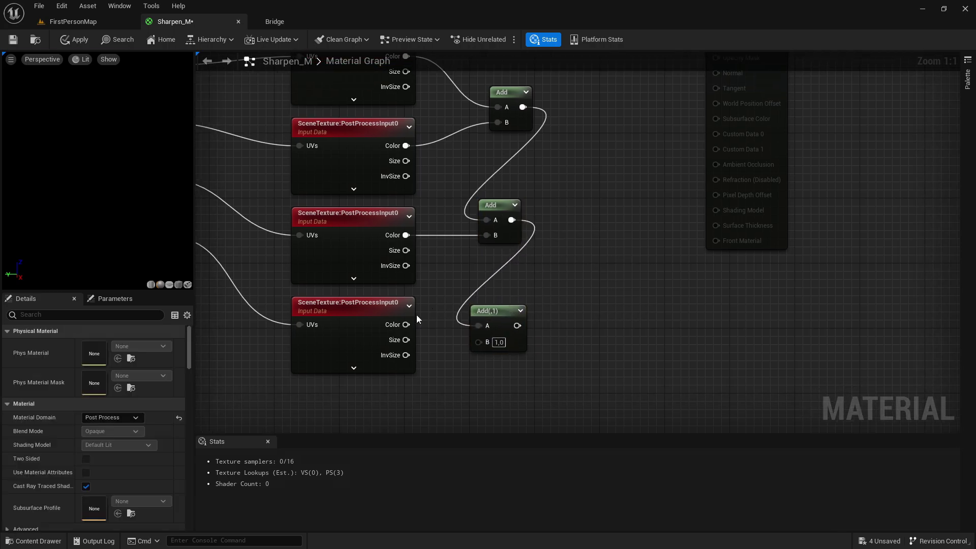
pyautogui.moveTo(407, 324); pyautogui.dragTo(480, 340)
pyautogui.moveTo(603, 251); pyautogui.dragTo(649, 319, button='right')
pyautogui.moveTo(289, 139); pyautogui.dragTo(594, 431)
pyautogui.click(625, 297)
pyautogui.moveTo(626, 296); pyautogui.dragTo(630, 342, button='right')
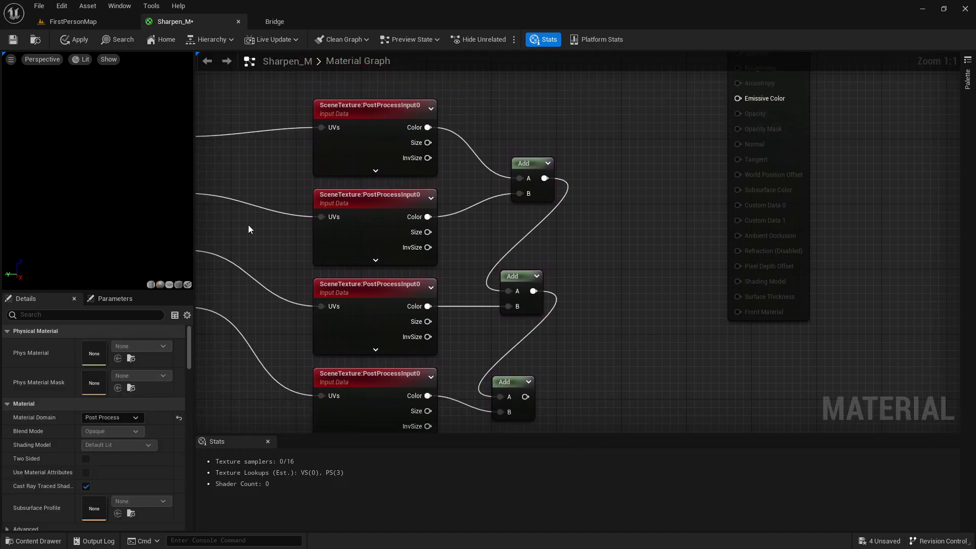
# Step: Create another Add node from the last Add in the chain and wire that sum into its B input, leaving A free
pyautogui.moveTo(569, 274); pyautogui.dragTo(475, 255, button='right')
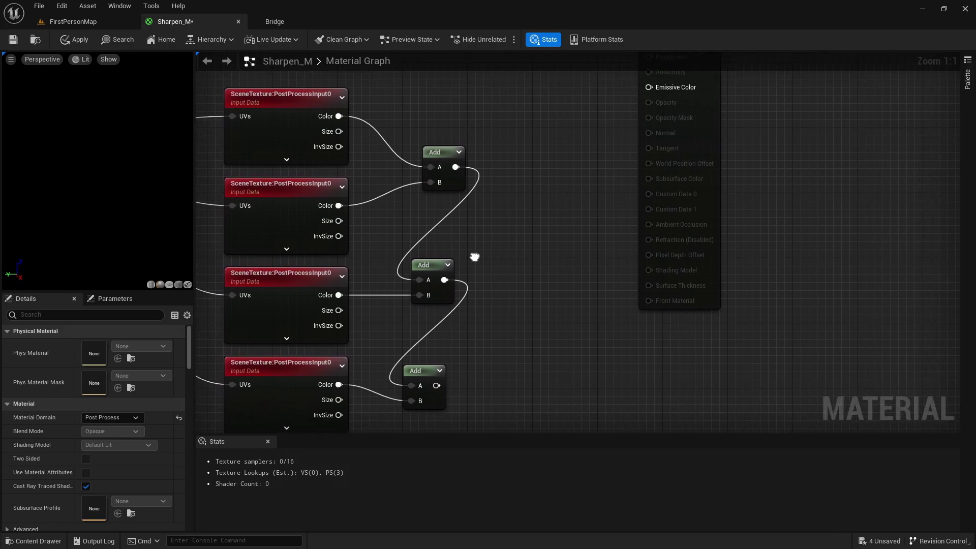
pyautogui.moveTo(434, 389); pyautogui.dragTo(539, 106)
pyautogui.write('add')
pyautogui.press('Return')
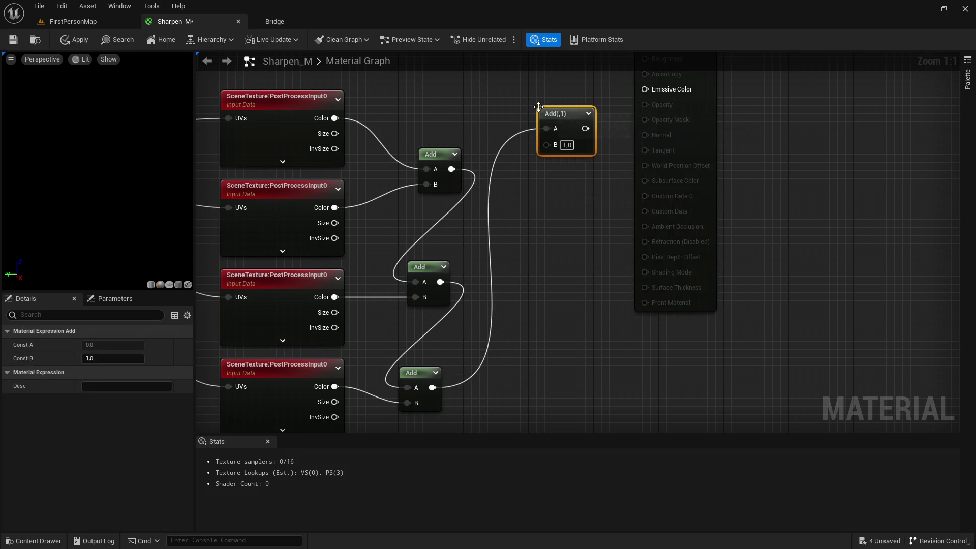
pyautogui.moveTo(488, 160); pyautogui.dragTo(440, 187, button='right')
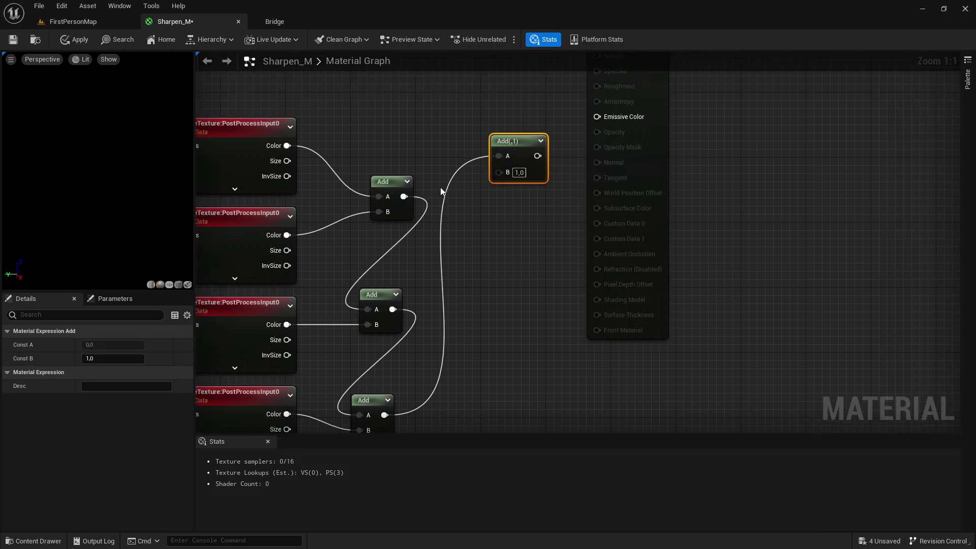
pyautogui.keyDown('alt'); pyautogui.click(459, 169); pyautogui.keyUp('alt')
pyautogui.moveTo(498, 175); pyautogui.dragTo(385, 415)
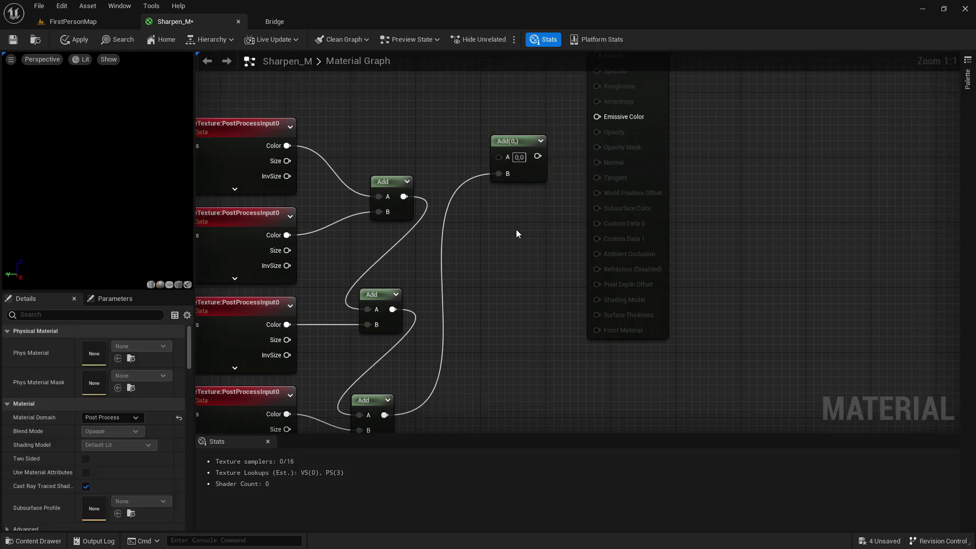
# Step: Connect the Color output of the topmost SceneTexture node to input A of the final Add node
pyautogui.moveTo(517, 232); pyautogui.dragTo(568, 399, button='right')
pyautogui.moveTo(572, 311); pyautogui.dragTo(574, 302)
pyautogui.click(515, 230)
pyautogui.moveTo(514, 229); pyautogui.dragTo(518, 277, button='right')
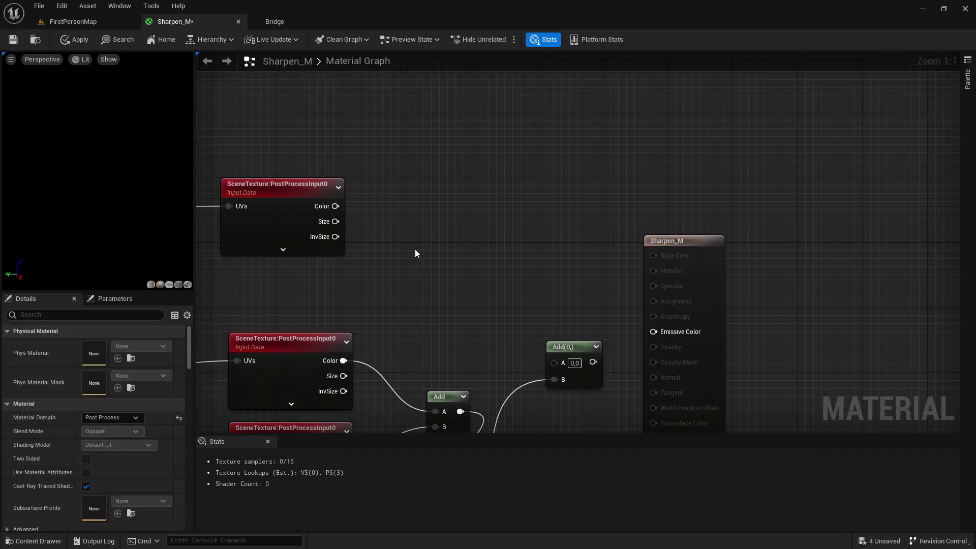
pyautogui.click(264, 213)
pyautogui.moveTo(399, 212); pyautogui.dragTo(798, 212, button='right')
pyautogui.moveTo(208, 235); pyautogui.dragTo(313, 235, button='right')
pyautogui.moveTo(772, 206); pyautogui.dragTo(386, 199, button='right')
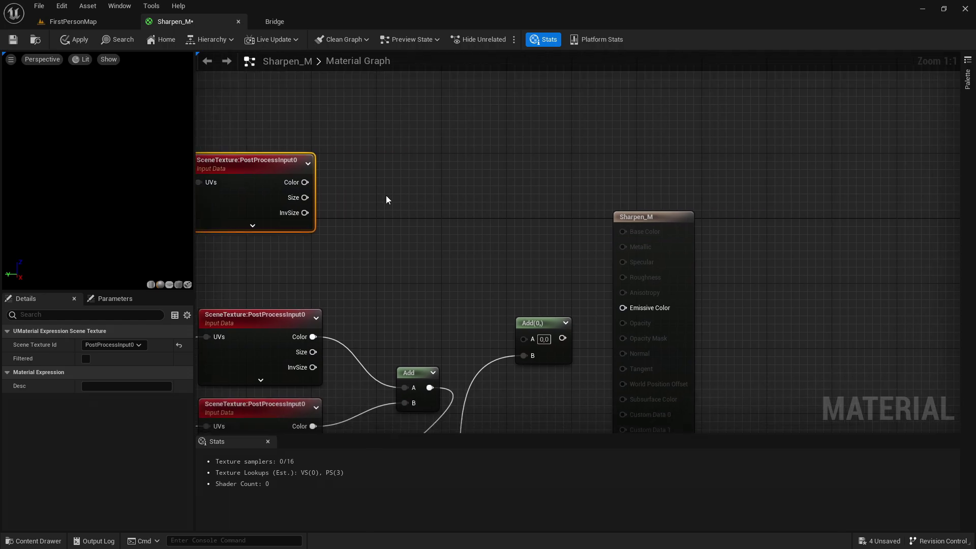
pyautogui.moveTo(298, 184); pyautogui.dragTo(533, 339)
pyautogui.click(566, 276)
# Step: Shift the Sharpen_M result node right to make room beyond the final Add node
pyautogui.moveTo(686, 286); pyautogui.dragTo(832, 295)
pyautogui.click(718, 292)
pyautogui.moveTo(662, 283); pyautogui.dragTo(532, 204, button='right')
pyautogui.moveTo(477, 266); pyautogui.dragTo(482, 284, button='right')
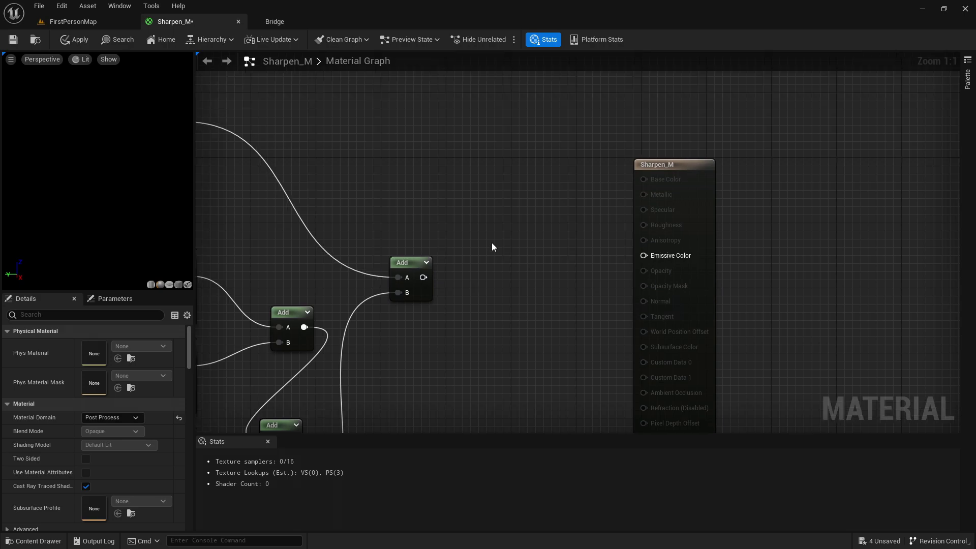
# Step: Create a Divide node from the final Add's output, set its B value to 5, and align it beside the Add
pyautogui.click(409, 268)
pyautogui.moveTo(423, 278); pyautogui.dragTo(527, 282)
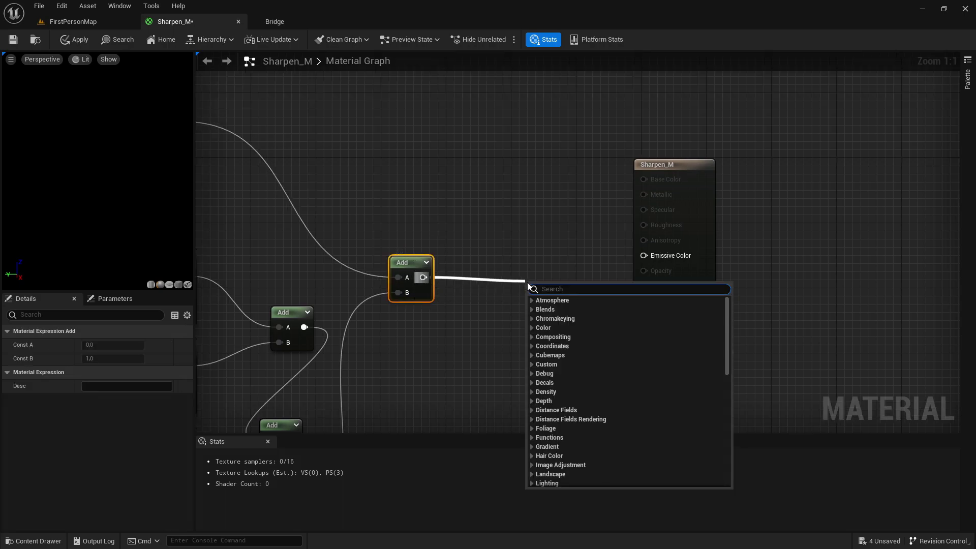
pyautogui.write('div')
pyautogui.press('Return')
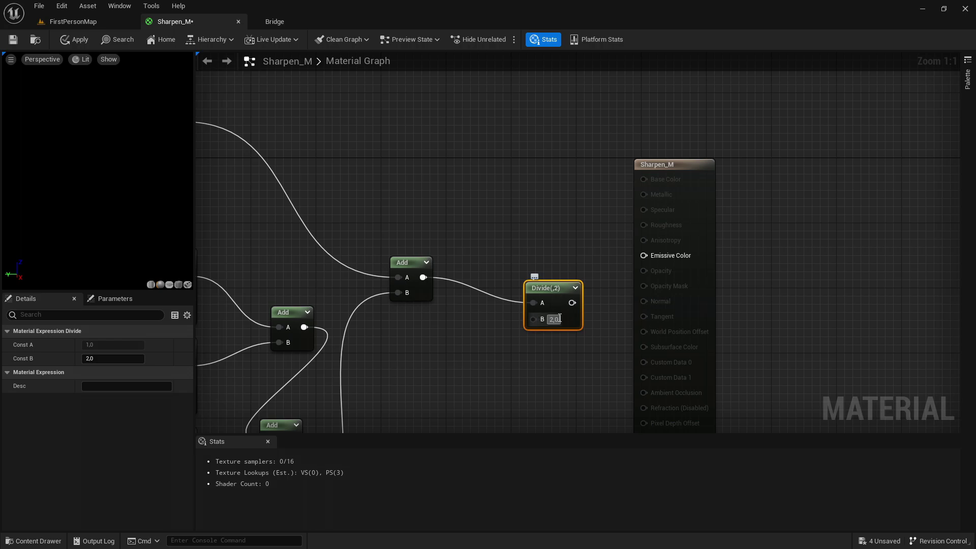
pyautogui.click(560, 319)
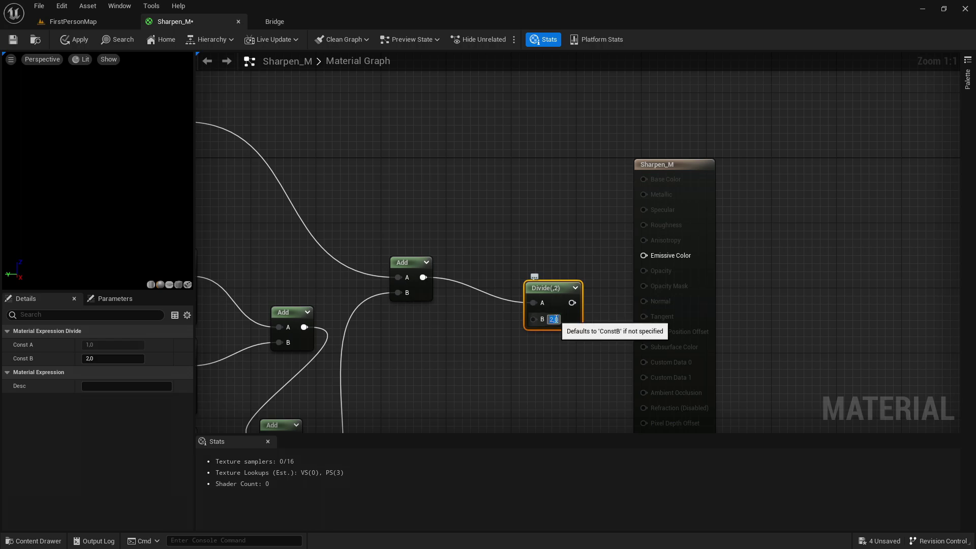
pyautogui.write('5')
pyautogui.press('Return')
pyautogui.click(536, 276)
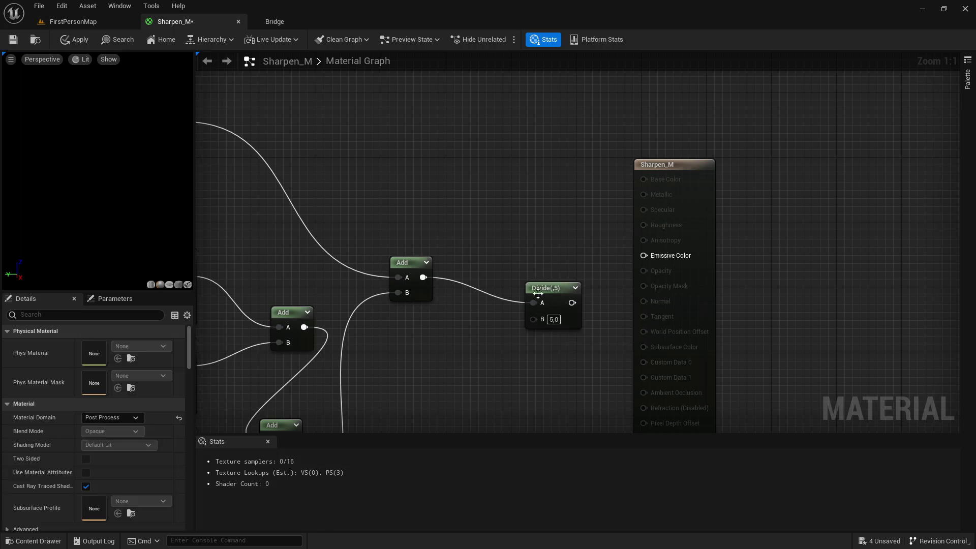
pyautogui.moveTo(538, 293); pyautogui.dragTo(491, 268)
pyautogui.click(605, 252)
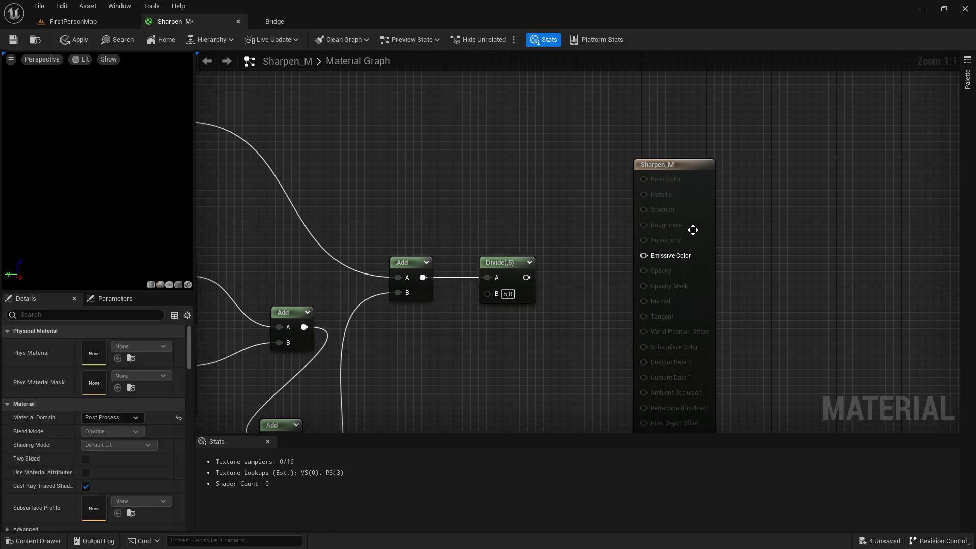
# Step: Move the Sharpen_M result node farther right, away from the Divide node
pyautogui.moveTo(693, 230); pyautogui.dragTo(791, 222)
pyautogui.click(569, 196)
pyautogui.moveTo(562, 224); pyautogui.dragTo(502, 239, button='right')
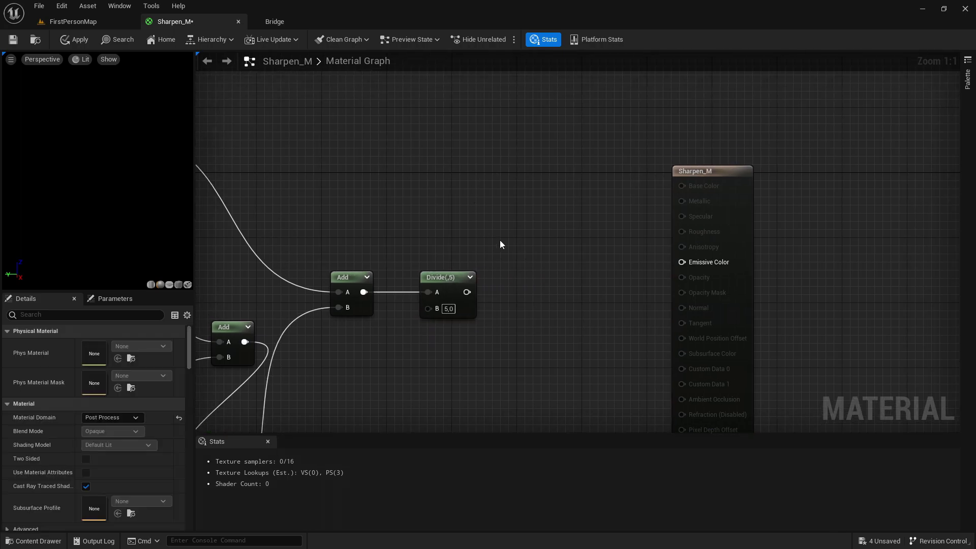
# Step: Create a Subtract node above and to the right of the Divide node, with the Divide output feeding input A
pyautogui.click(460, 284)
pyautogui.moveTo(467, 292); pyautogui.dragTo(514, 224)
pyautogui.write('subtr')
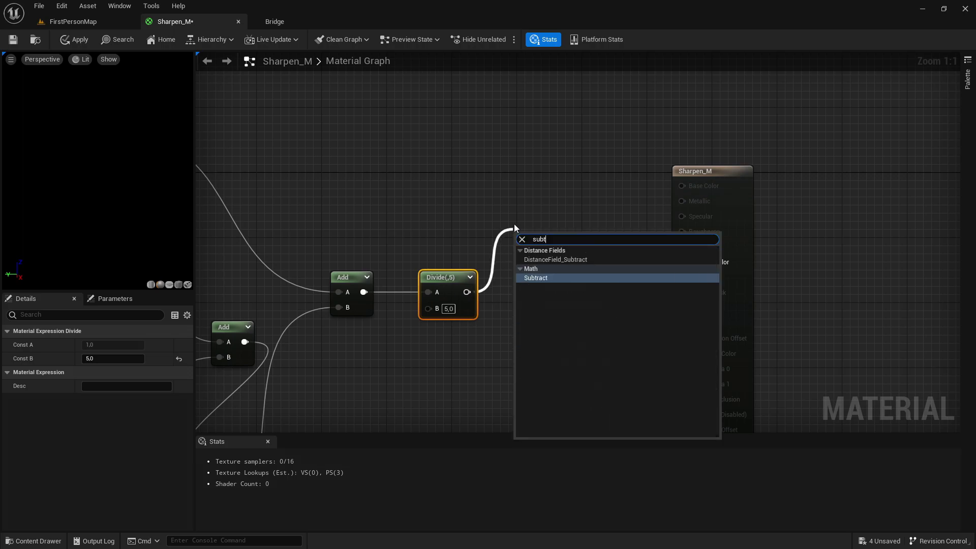
pyautogui.press('Return')
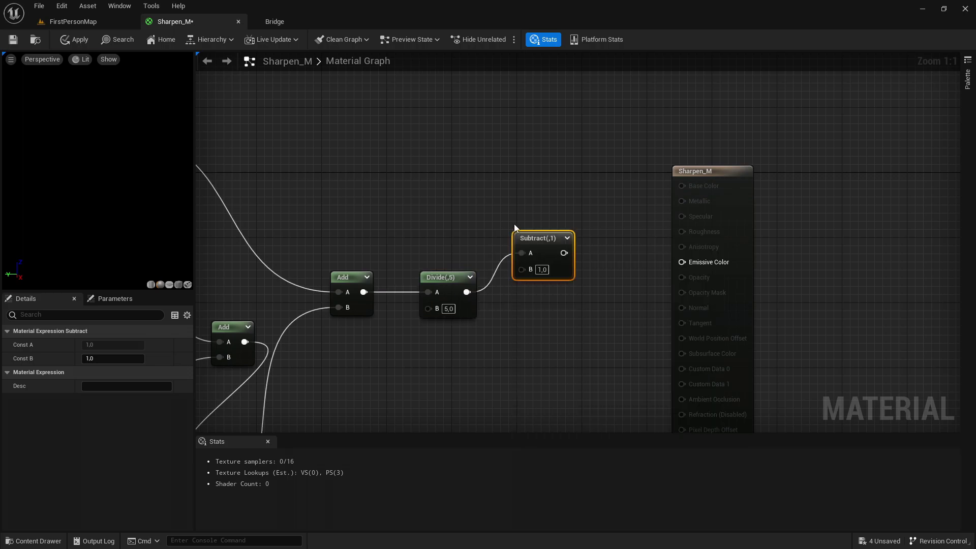
# Step: Rewire the Divide output from the Subtract node's input A to input B and move the Subtract node higher
pyautogui.keyDown('alt'); pyautogui.click(491, 280); pyautogui.keyUp('alt')
pyautogui.moveTo(466, 291); pyautogui.dragTo(523, 272)
pyautogui.moveTo(538, 196); pyautogui.dragTo(635, 231, button='right')
pyautogui.moveTo(668, 286); pyautogui.dragTo(660, 189)
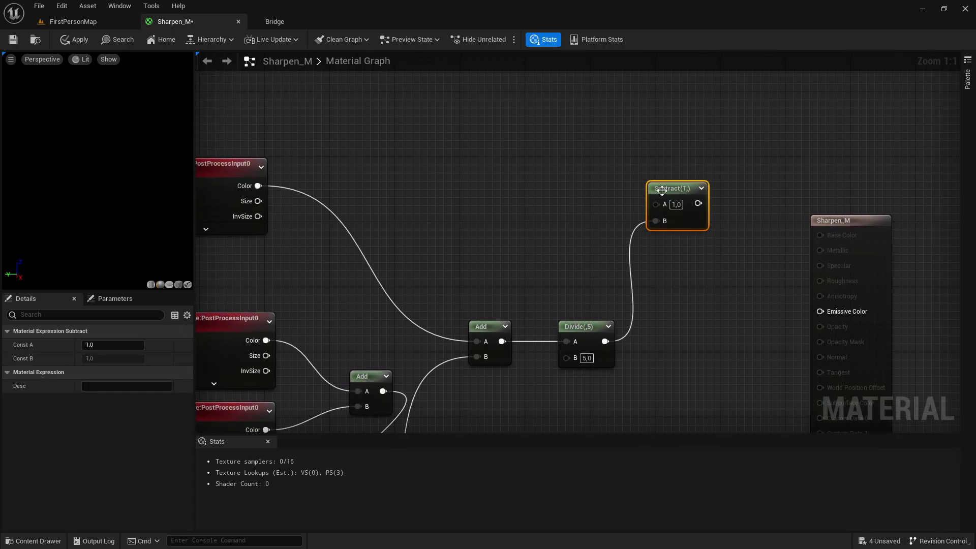
pyautogui.click(574, 196)
# Step: Connect the Color output of the topmost PostProcessInput0 scene texture to the Subtract node's input A
pyautogui.moveTo(562, 197); pyautogui.dragTo(481, 204, button='right')
pyautogui.moveTo(337, 194); pyautogui.dragTo(469, 193, button='right')
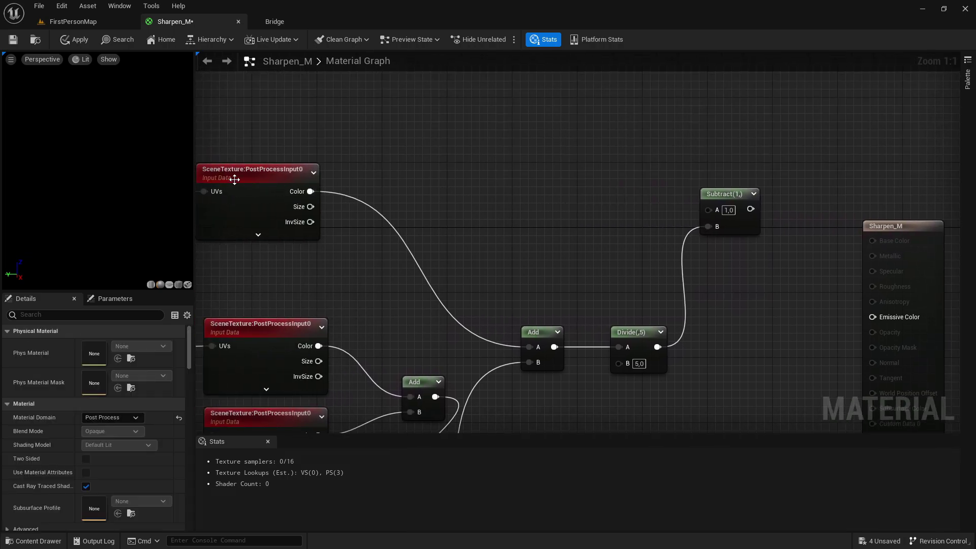
pyautogui.click(234, 179)
pyautogui.moveTo(236, 177); pyautogui.dragTo(409, 186, button='right')
pyautogui.moveTo(527, 202); pyautogui.dragTo(278, 189, button='right')
pyautogui.moveTo(232, 197); pyautogui.dragTo(635, 214)
pyautogui.click(651, 207)
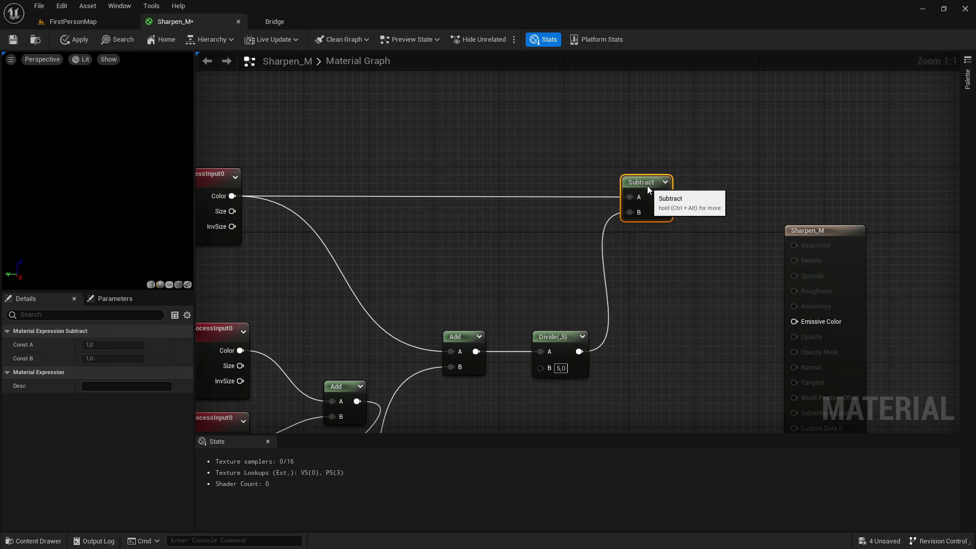
# Step: Move the Sharpen_M result node farther right to make room beyond the Subtract node
pyautogui.click(757, 191)
pyautogui.moveTo(758, 191); pyautogui.dragTo(639, 186, button='right')
pyautogui.moveTo(654, 242); pyautogui.dragTo(730, 248)
pyautogui.click(616, 208)
pyautogui.moveTo(616, 209); pyautogui.dragTo(552, 238, button='right')
pyautogui.moveTo(607, 263); pyautogui.dragTo(843, 182)
pyautogui.moveTo(381, 181); pyautogui.dragTo(433, 189, button='right')
pyautogui.click(433, 189)
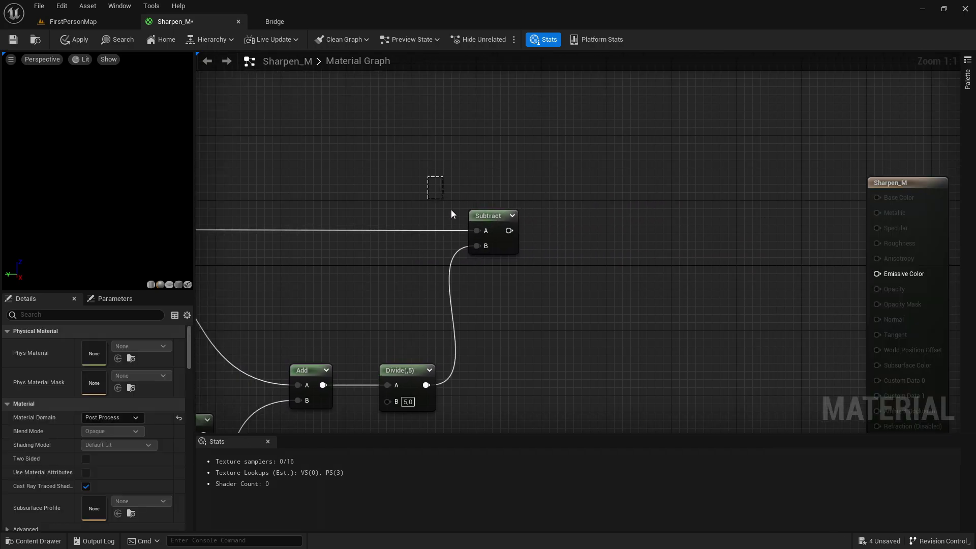
# Step: Create a Multiply node from the Subtract output, feeding input A, and align it beside the Subtract node
pyautogui.moveTo(550, 266); pyautogui.dragTo(555, 272)
pyautogui.click(556, 278)
pyautogui.moveTo(555, 279); pyautogui.dragTo(457, 289, button='right')
pyautogui.moveTo(409, 241); pyautogui.dragTo(504, 247)
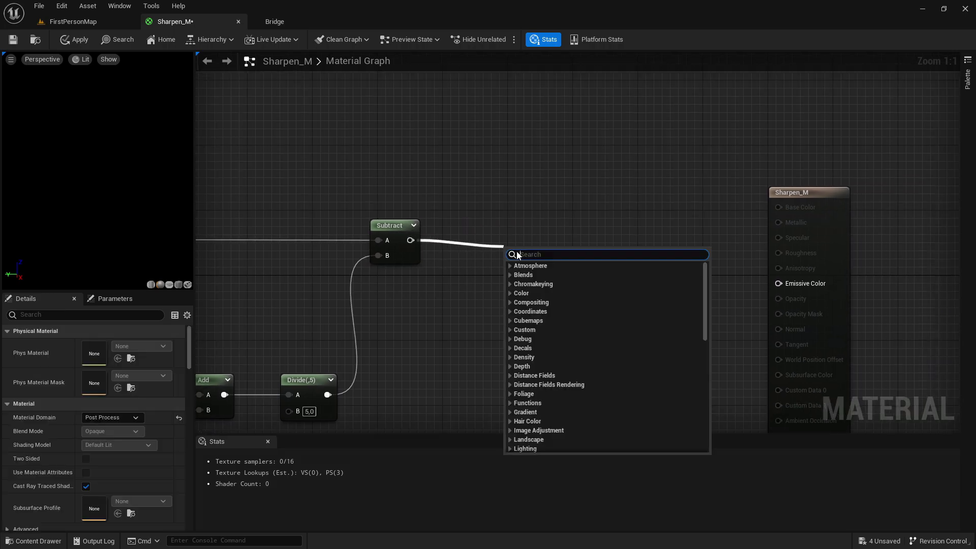
pyautogui.write('mult')
pyautogui.press('Return')
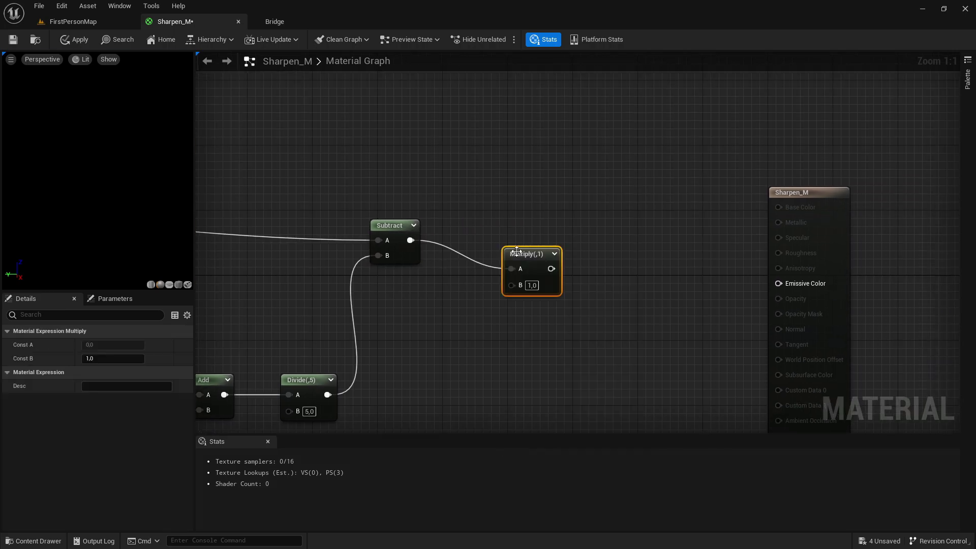
pyautogui.moveTo(517, 252); pyautogui.dragTo(514, 224)
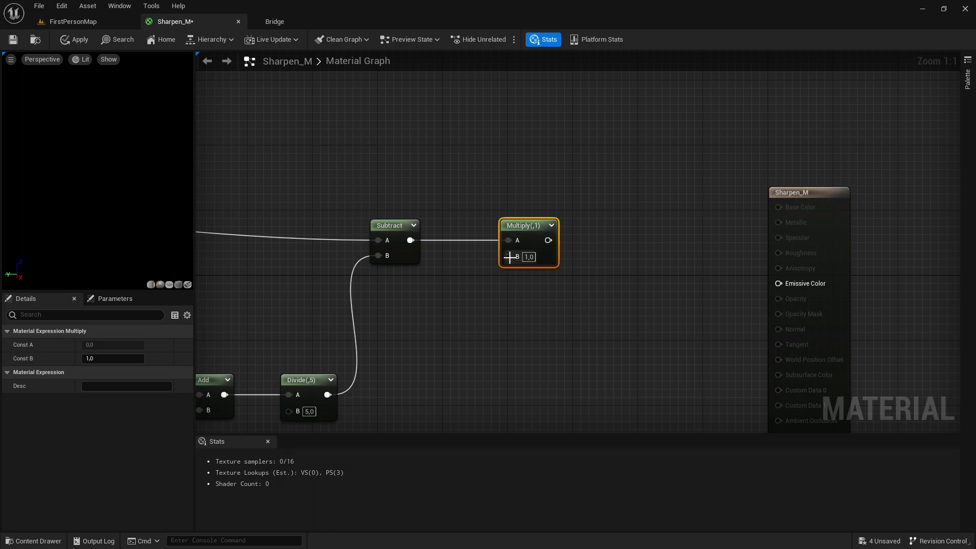
# Step: Add a scalar parameter named Intensity and place it below and between the Subtract and Multiply nodes
pyautogui.click(492, 309)
pyautogui.moveTo(543, 311); pyautogui.dragTo(589, 316, button='right')
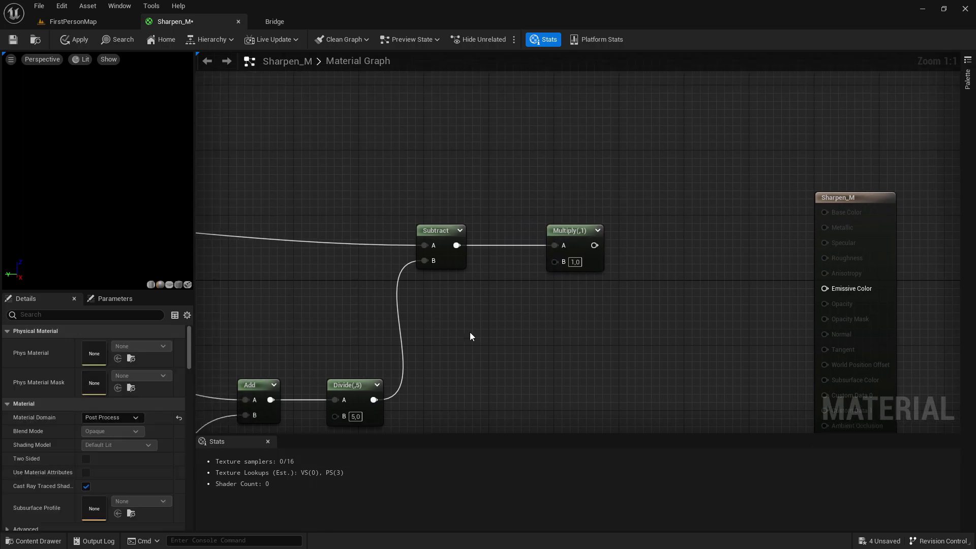
pyautogui.moveTo(531, 323); pyautogui.dragTo(458, 295, button='right')
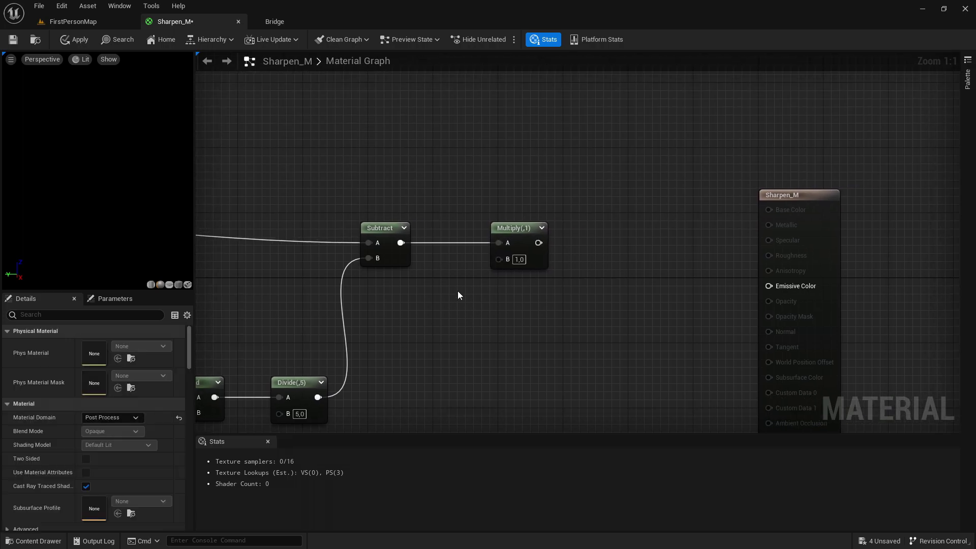
pyautogui.click(440, 316)
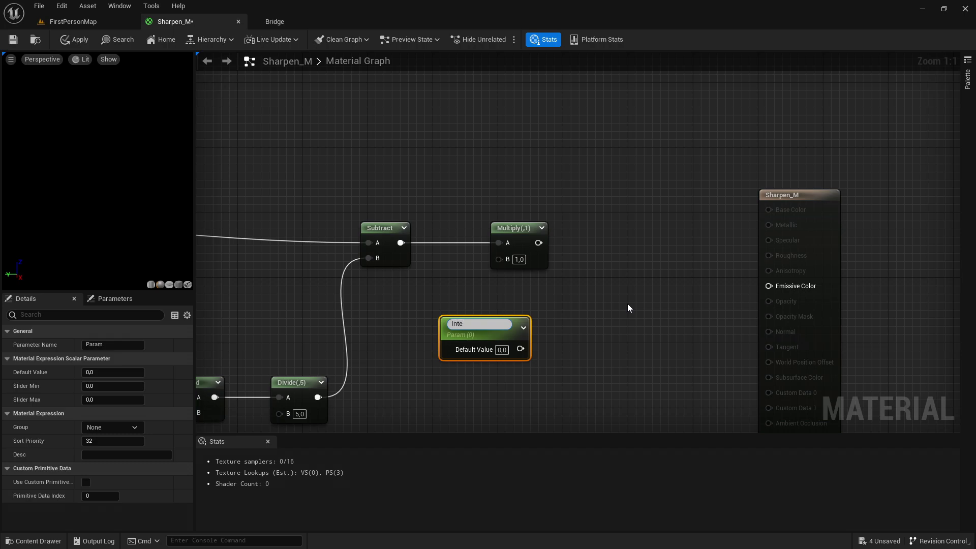
pyautogui.write('Intensity')
pyautogui.press('Return')
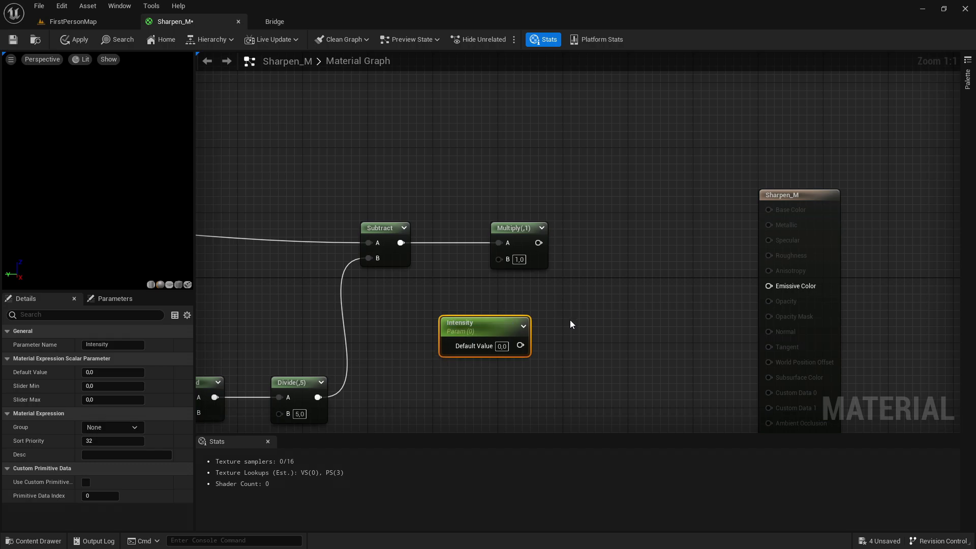
pyautogui.moveTo(472, 350); pyautogui.dragTo(444, 342)
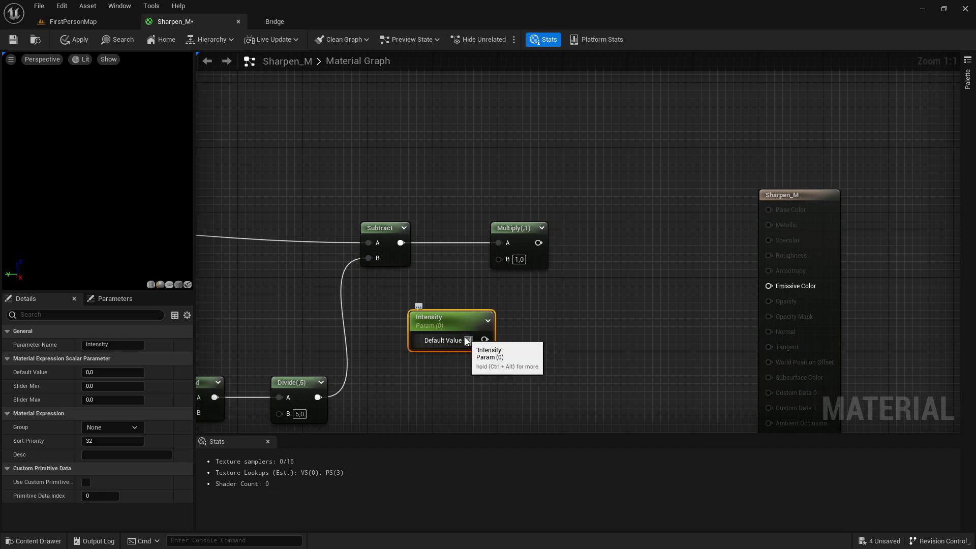
# Step: Set the Intensity parameter's default value to 2.5 and connect its output to the Multiply node's input B
pyautogui.click(468, 340)
pyautogui.write('2,5')
pyautogui.click(582, 303)
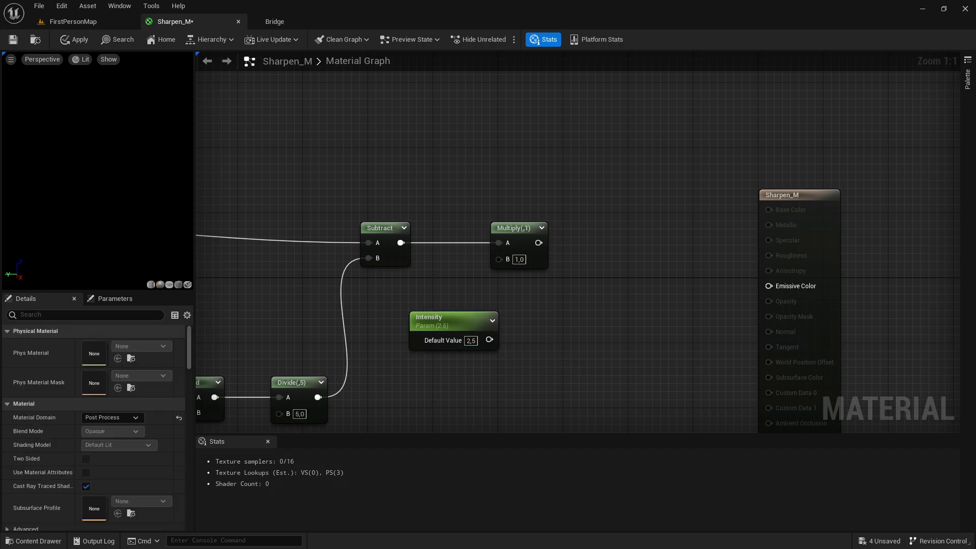
pyautogui.moveTo(584, 302); pyautogui.dragTo(512, 329, button='right')
pyautogui.moveTo(427, 345); pyautogui.dragTo(433, 265)
pyautogui.moveTo(387, 318); pyautogui.dragTo(347, 319)
pyautogui.moveTo(526, 289); pyautogui.dragTo(451, 366, button='right')
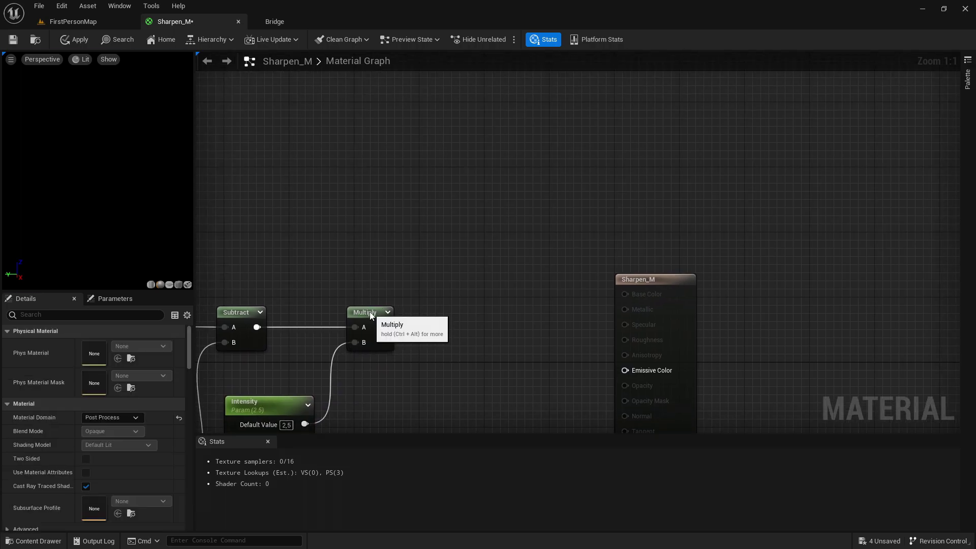
# Step: Create an Add node from the Multiply output and rewire that output into the Add node's input B
pyautogui.click(371, 313)
pyautogui.moveTo(402, 317); pyautogui.dragTo(384, 293, button='right')
pyautogui.moveTo(367, 302); pyautogui.dragTo(500, 253)
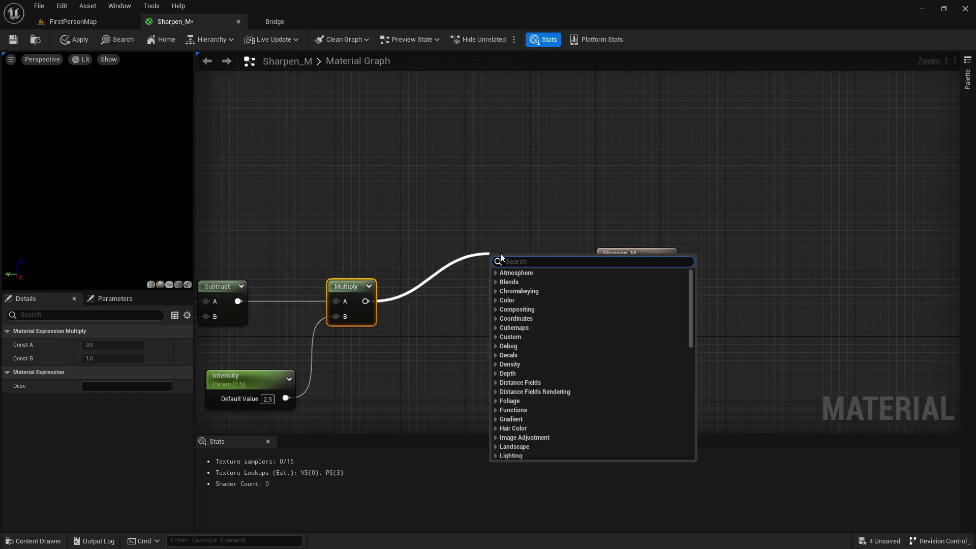
pyautogui.write('add')
pyautogui.press('Return')
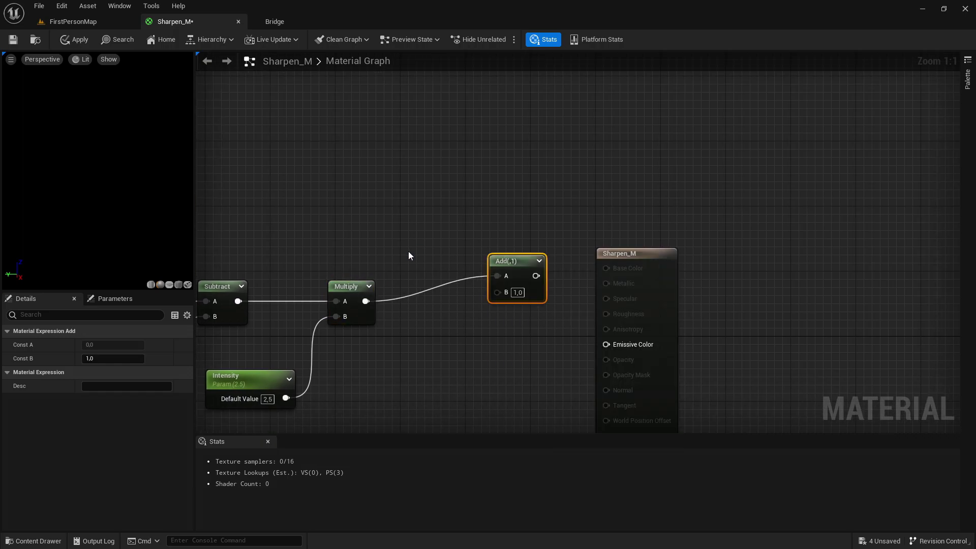
pyautogui.keyDown('alt'); pyautogui.click(405, 296); pyautogui.keyUp('alt')
pyautogui.moveTo(366, 301); pyautogui.dragTo(510, 296)
pyautogui.click(354, 299)
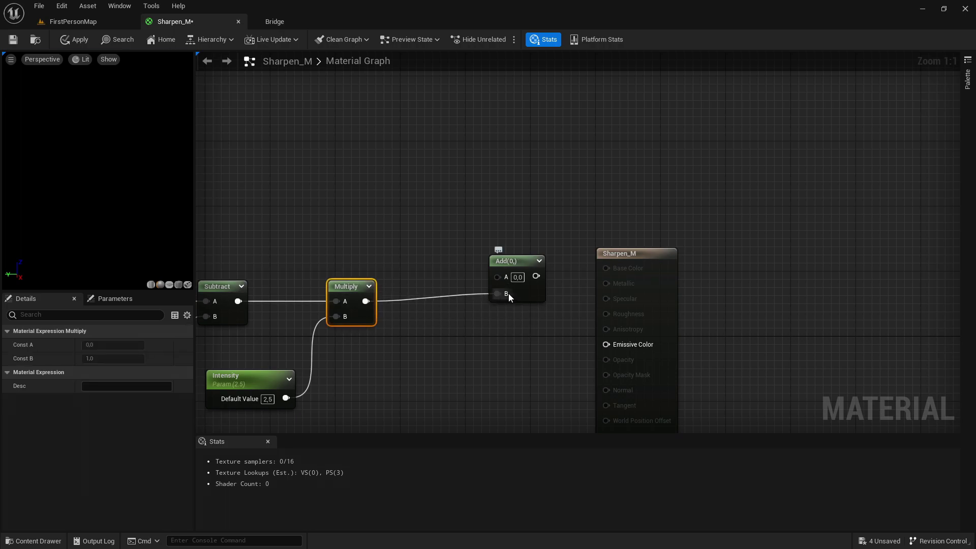
# Step: Break the link between the Multiply and Add nodes and reconnect the Multiply output to Add's input B
pyautogui.moveTo(459, 321); pyautogui.dragTo(502, 330, button='right')
pyautogui.click(456, 296)
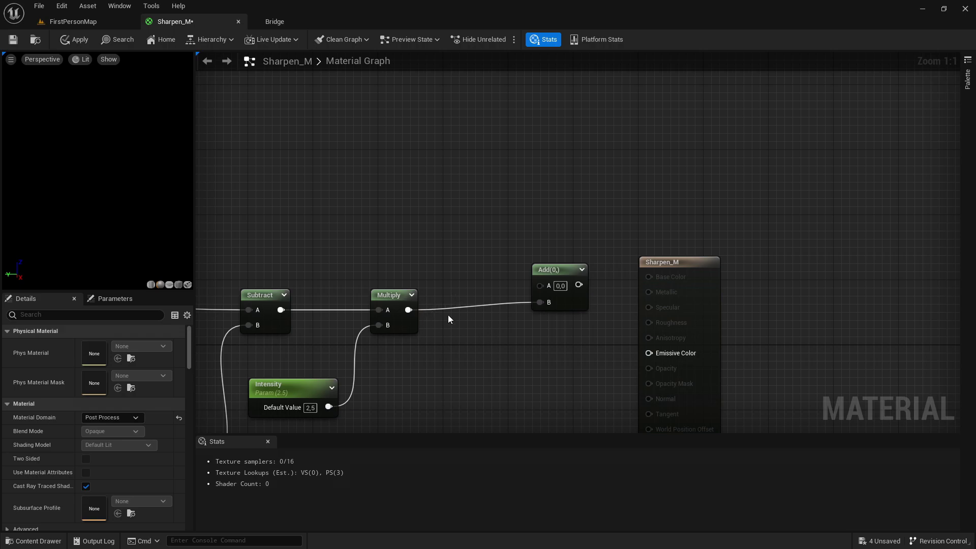
pyautogui.keyDown('alt'); pyautogui.click(469, 307); pyautogui.keyUp('alt')
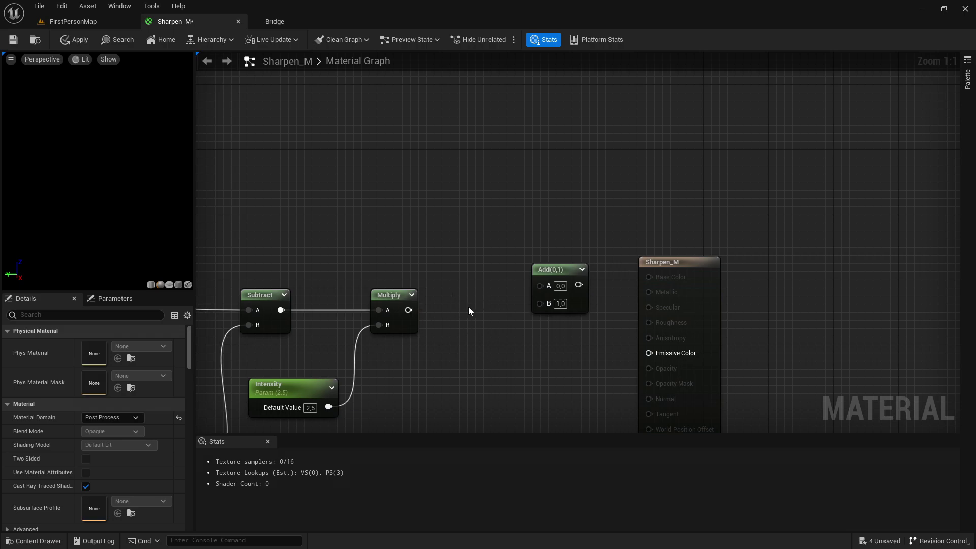
pyautogui.moveTo(505, 313); pyautogui.dragTo(458, 312, button='right')
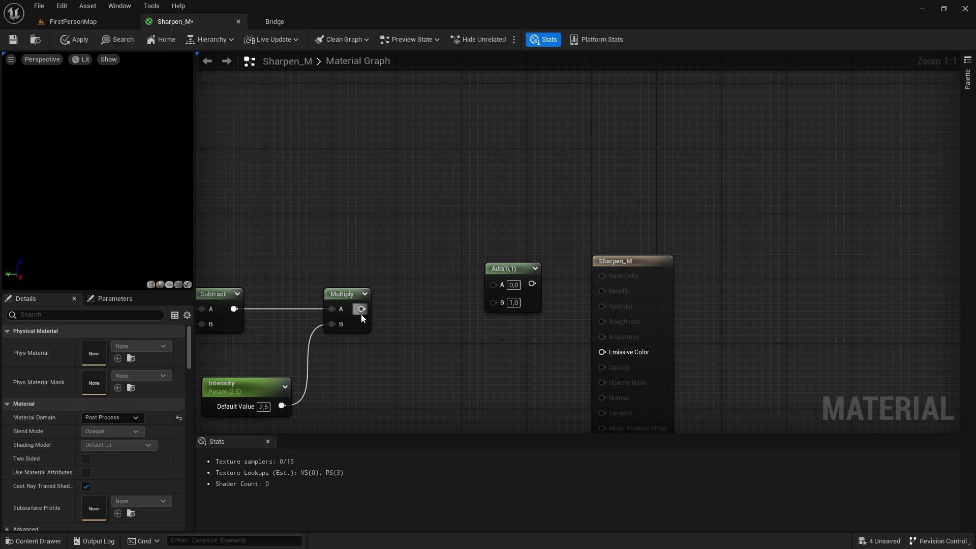
pyautogui.moveTo(362, 310); pyautogui.dragTo(508, 305)
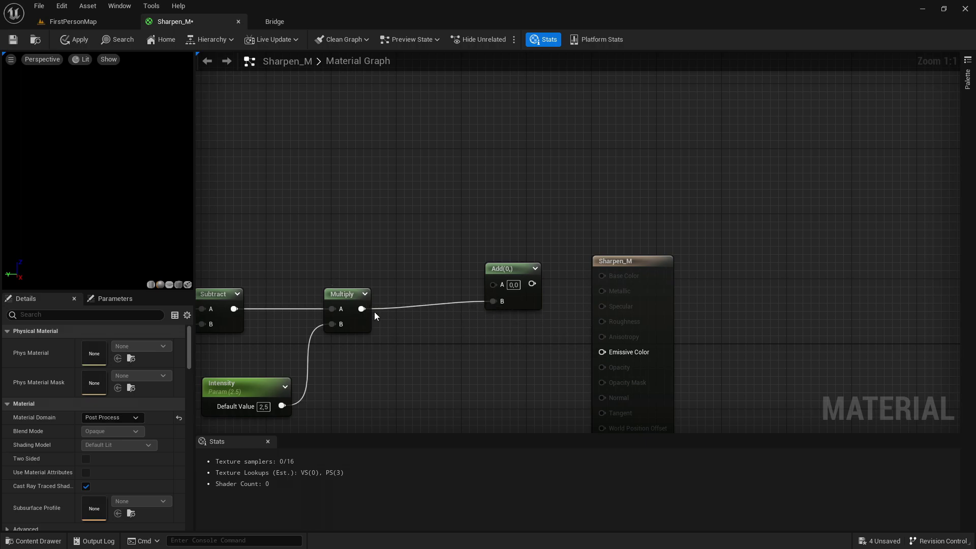
# Step: Raise the last Add node and connect the topmost PostProcessInput0 Color output to its input A
pyautogui.moveTo(516, 273); pyautogui.dragTo(510, 242)
pyautogui.click(397, 256)
pyautogui.moveTo(397, 257); pyautogui.dragTo(712, 234, button='right')
pyautogui.scroll(-1, 667, 227)
pyautogui.scroll(-1, 657, 240)
pyautogui.scroll(2, 659, 239)
pyautogui.moveTo(413, 247); pyautogui.dragTo(710, 239, button='right')
pyautogui.click(481, 249)
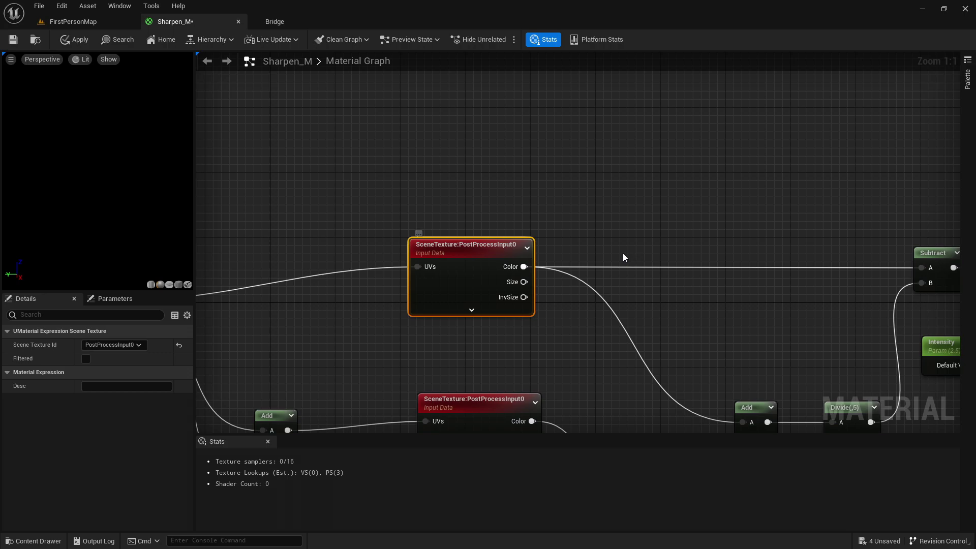
pyautogui.scroll(-3, 624, 234)
pyautogui.moveTo(629, 211); pyautogui.dragTo(758, 198, button='right')
pyautogui.moveTo(283, 173); pyautogui.dragTo(670, 235)
pyautogui.click(647, 231)
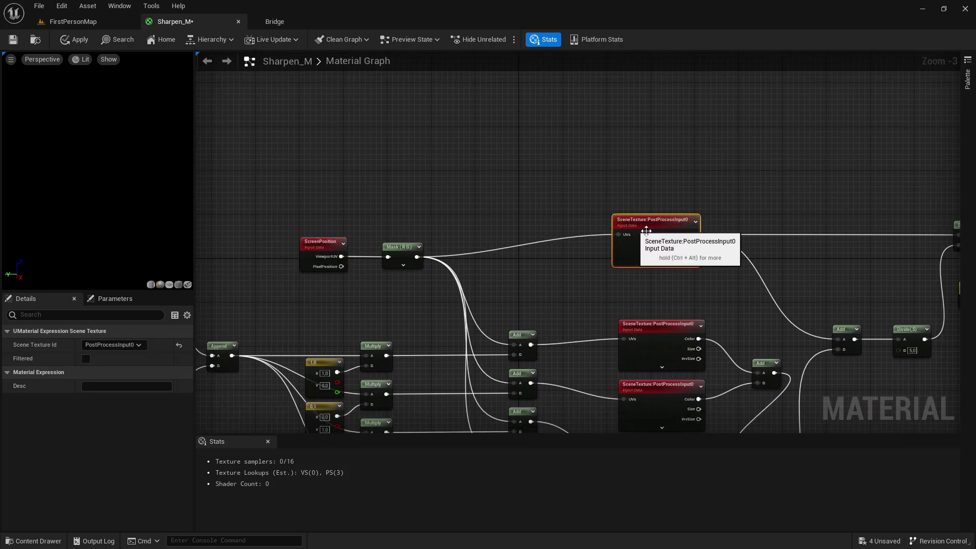
pyautogui.moveTo(645, 231); pyautogui.dragTo(231, 289, button='right')
pyautogui.moveTo(214, 300); pyautogui.dragTo(681, 260)
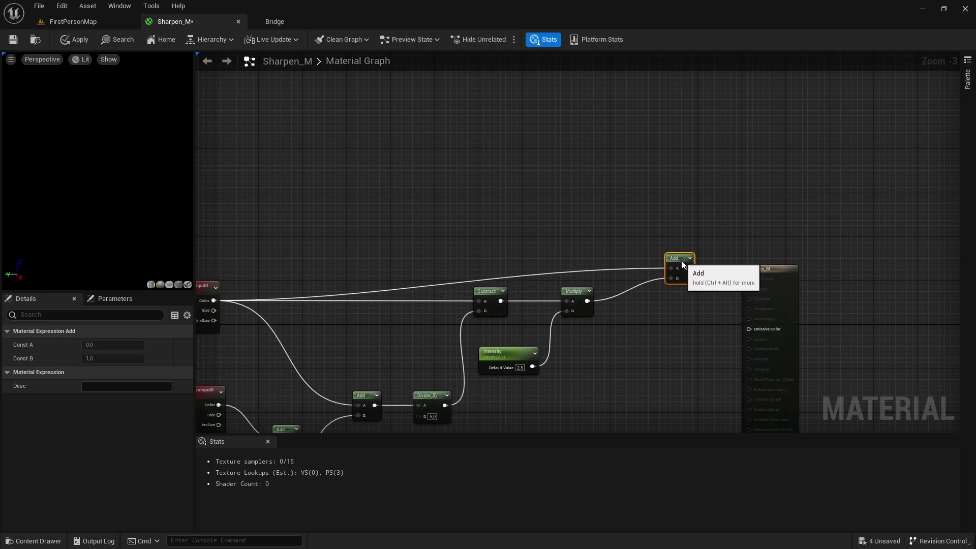
pyautogui.click(650, 293)
# Step: Move the Sharpen_M result node up and right, and connect the last Add output to its Emissive Color input
pyautogui.scroll(2, 684, 328)
pyautogui.moveTo(754, 305); pyautogui.dragTo(602, 304, button='right')
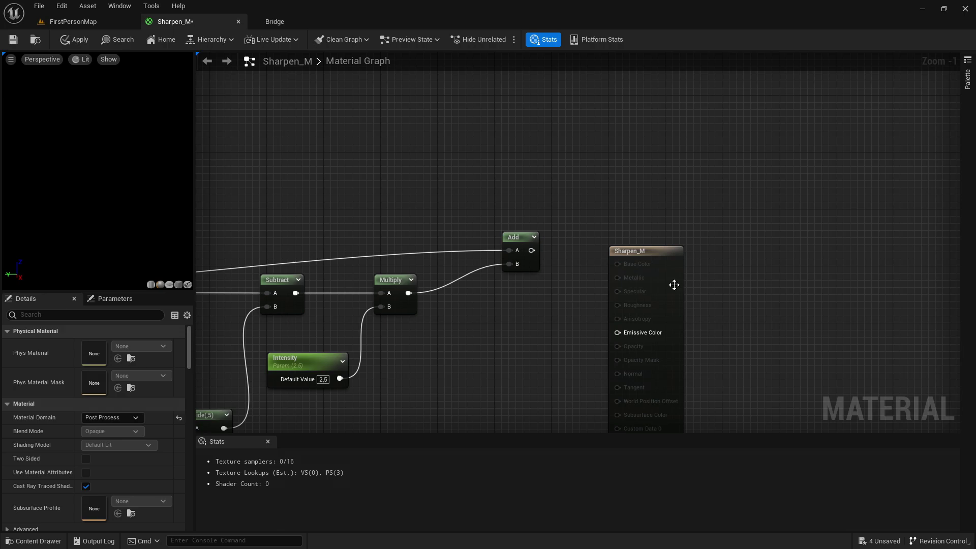
pyautogui.moveTo(674, 285); pyautogui.dragTo(740, 195)
pyautogui.click(526, 255)
pyautogui.scroll(1, 526, 256)
pyautogui.moveTo(575, 241); pyautogui.dragTo(456, 270, button='right')
pyautogui.moveTo(412, 279); pyautogui.dragTo(640, 267)
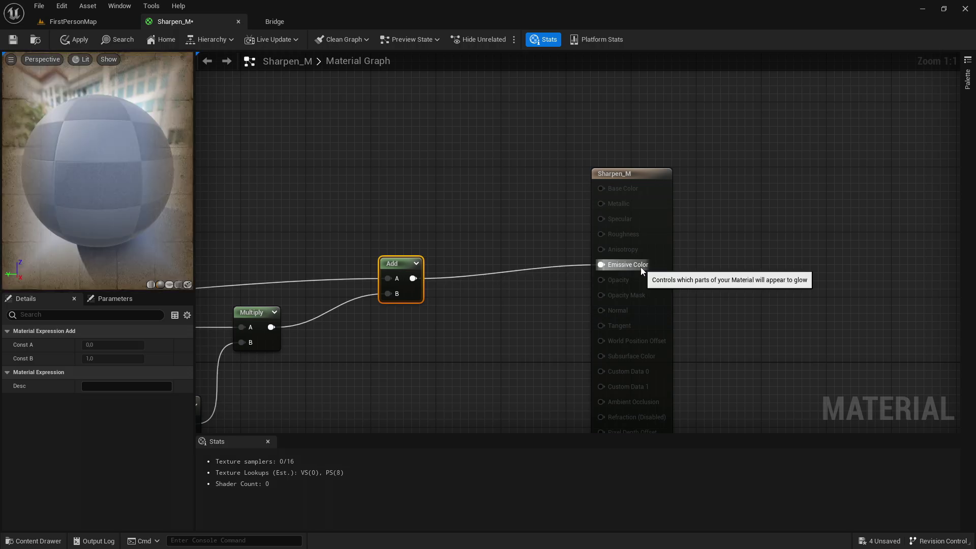
# Step: Examine the sharpen effect on the preview sphere from several distances and angles
pyautogui.scroll(-5, 123, 240)
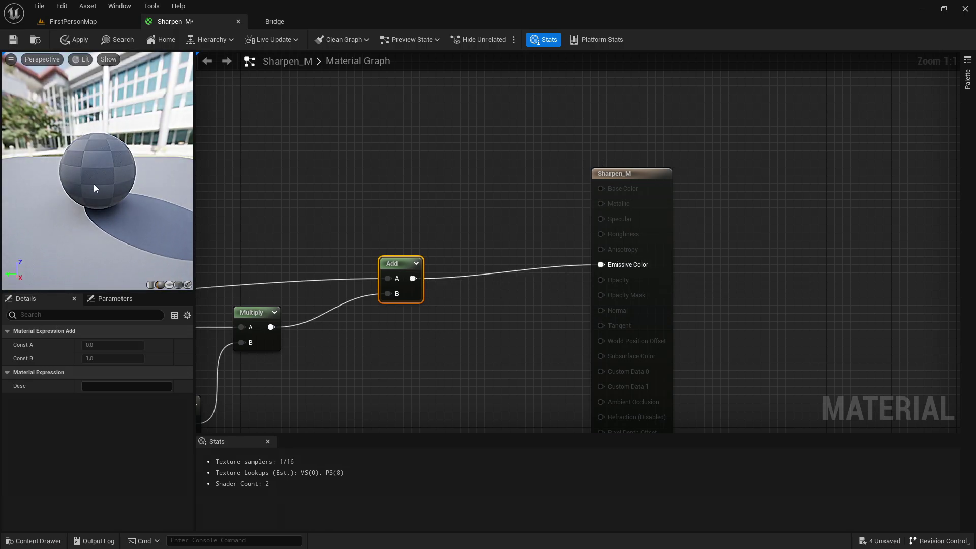
pyautogui.scroll(3, 94, 184)
pyautogui.moveTo(94, 184); pyautogui.dragTo(130, 158)
pyautogui.scroll(-5, 96, 179)
pyautogui.scroll(6, 93, 158)
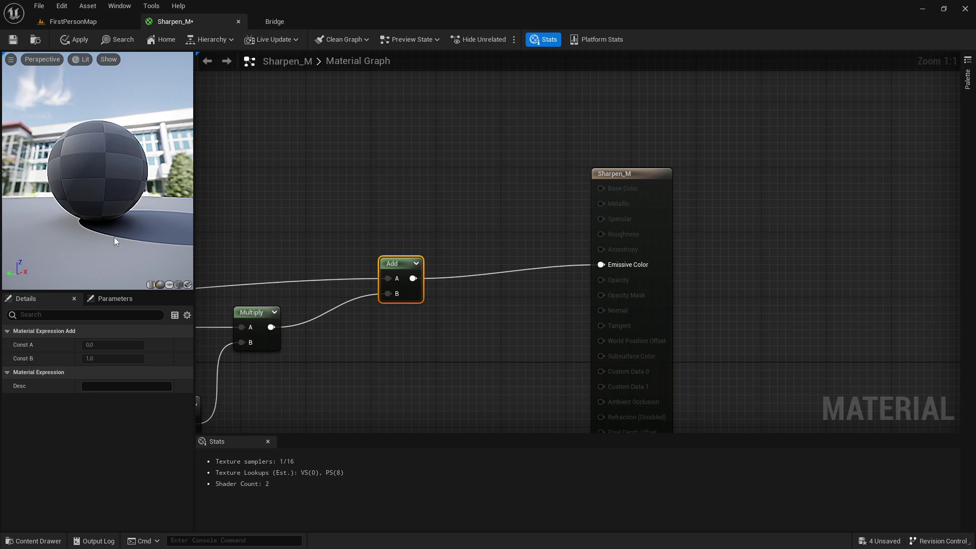
pyautogui.moveTo(114, 237); pyautogui.dragTo(178, 221)
# Step: Review the complete node network from the ScreenResolution node through the scene texture samples to the Sharpen_M result node
pyautogui.moveTo(246, 215); pyautogui.dragTo(389, 178, button='right')
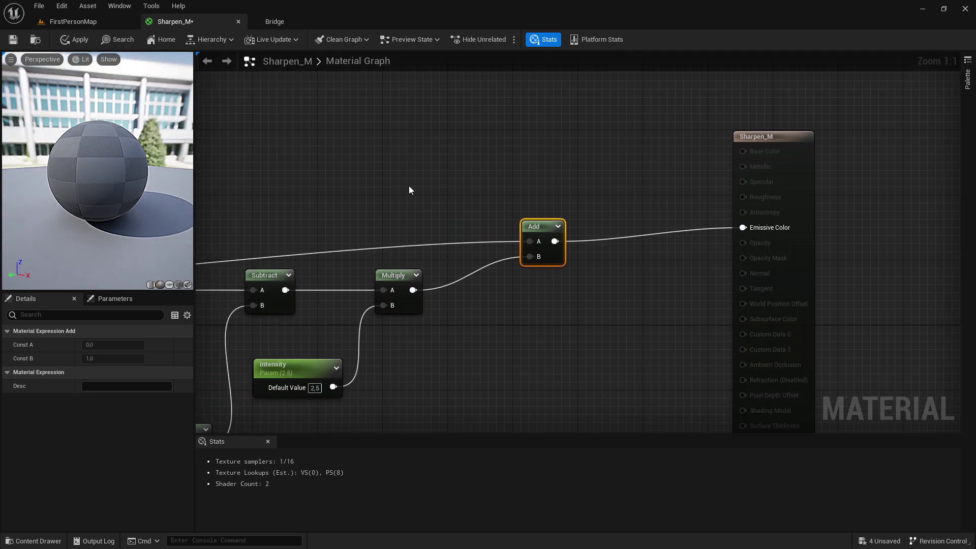
pyautogui.moveTo(387, 232); pyautogui.dragTo(458, 259, button='right')
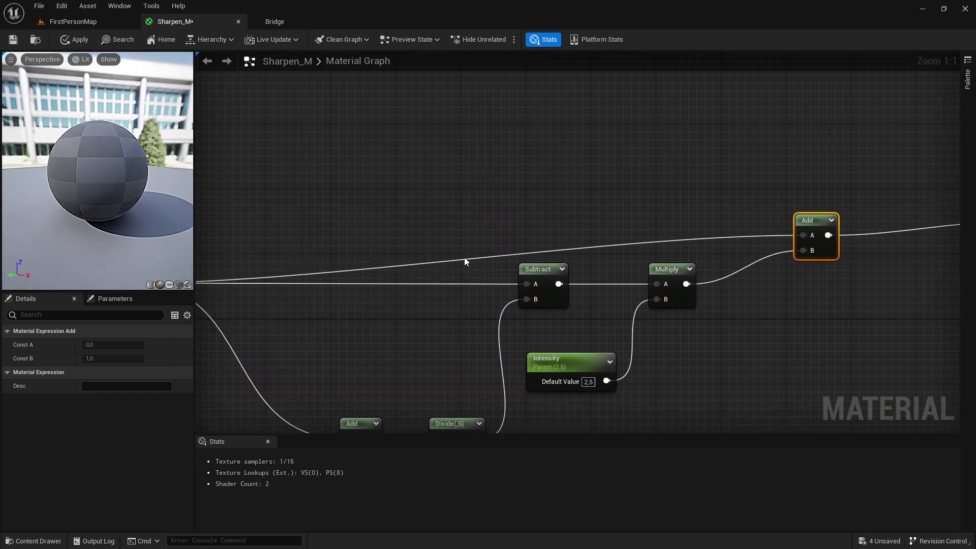
pyautogui.moveTo(597, 229); pyautogui.dragTo(245, 218, button='right')
pyautogui.moveTo(246, 181); pyautogui.dragTo(355, 162, button='right')
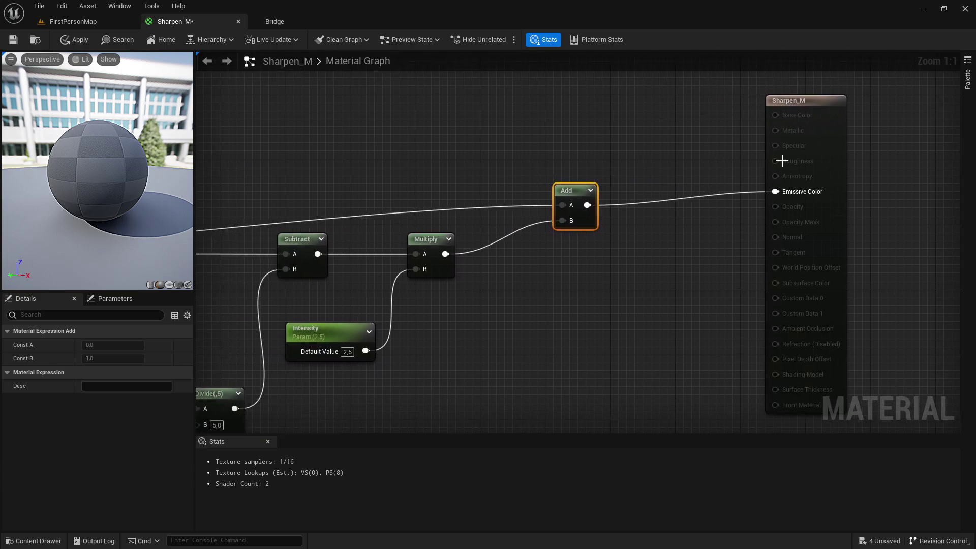
pyautogui.scroll(-6, 518, 354)
pyautogui.moveTo(447, 338); pyautogui.dragTo(735, 247, button='right')
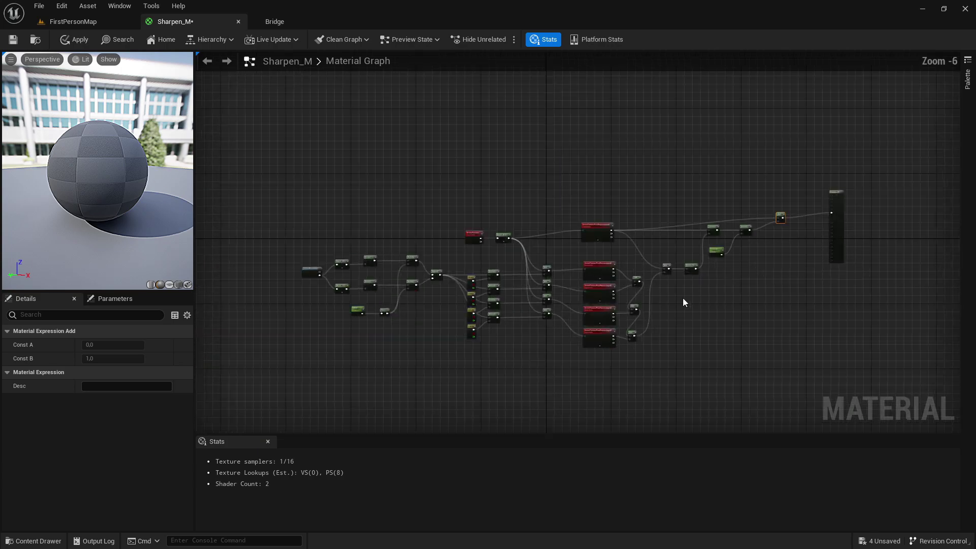
pyautogui.moveTo(603, 326); pyautogui.dragTo(658, 307, button='right')
pyautogui.scroll(3, 540, 333)
pyautogui.moveTo(357, 193); pyautogui.dragTo(556, 314, button='right')
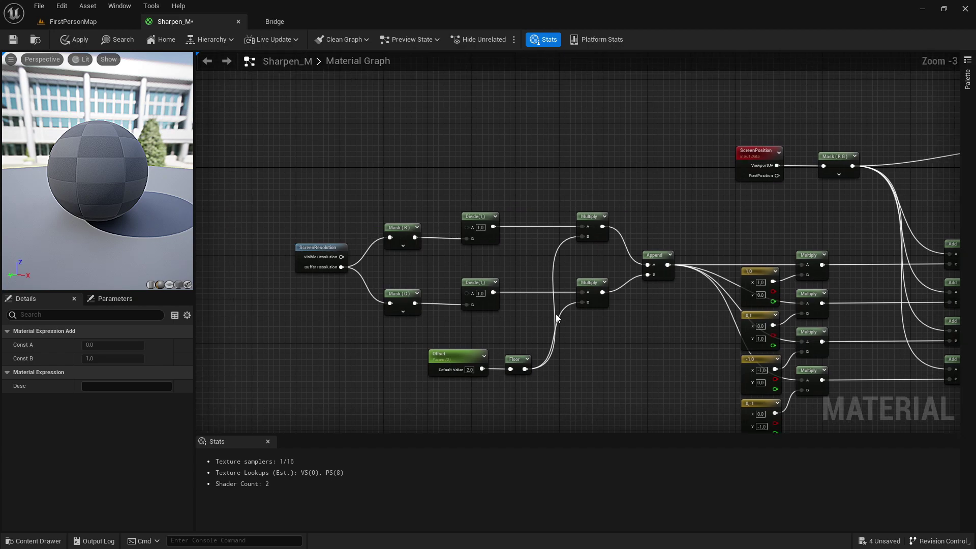
pyautogui.scroll(-1, 676, 327)
pyautogui.moveTo(675, 327); pyautogui.dragTo(365, 391, button='right')
pyautogui.scroll(1, 481, 270)
pyautogui.click(503, 280)
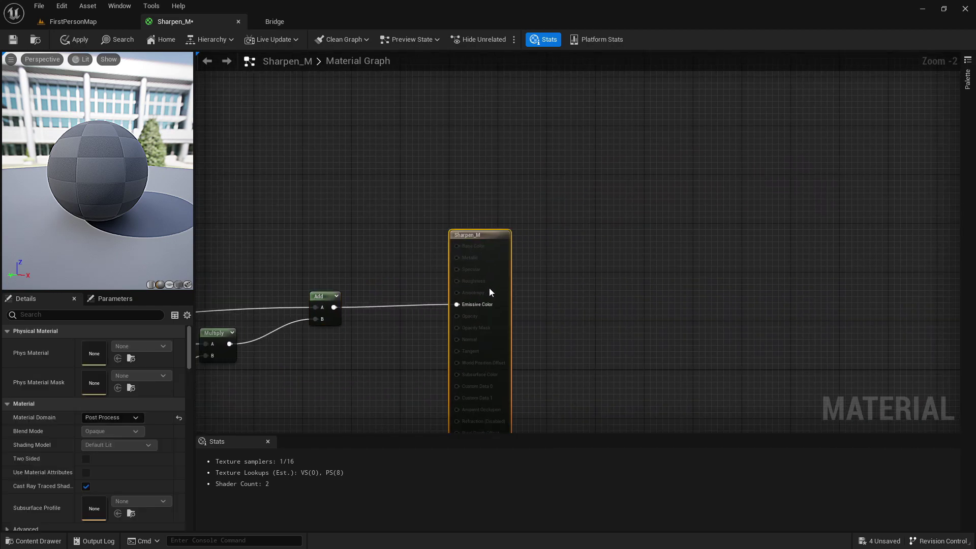
pyautogui.scroll(1, 477, 289)
pyautogui.scroll(2, 364, 305)
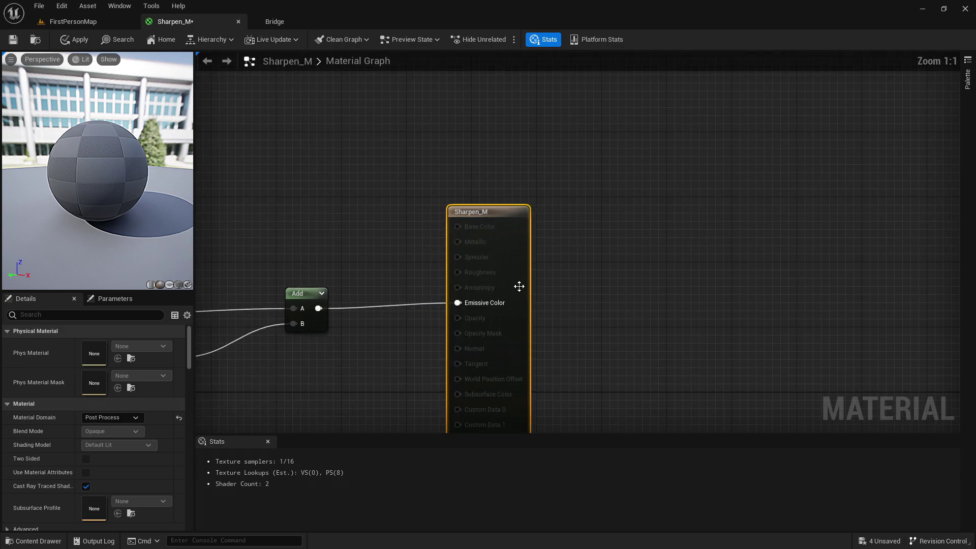
# Step: Reposition the Sharpen_M result node slightly and straighten its connection with the last Add node
pyautogui.moveTo(519, 286); pyautogui.dragTo(508, 292)
pyautogui.moveTo(283, 258); pyautogui.dragTo(579, 292)
pyautogui.press('q')
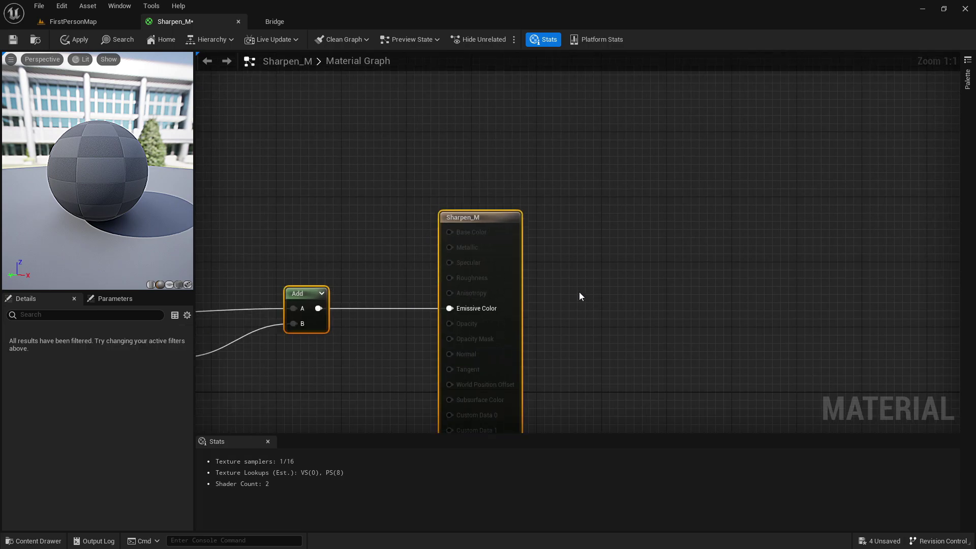
pyautogui.click(580, 293)
# Step: Save the Sharpen_M material and close its material graph
pyautogui.scroll(-3, 277, 255)
pyautogui.moveTo(324, 258); pyautogui.dragTo(761, 214, button='right')
pyautogui.scroll(-1, 361, 255)
pyautogui.moveTo(362, 256); pyautogui.dragTo(514, 237, button='right')
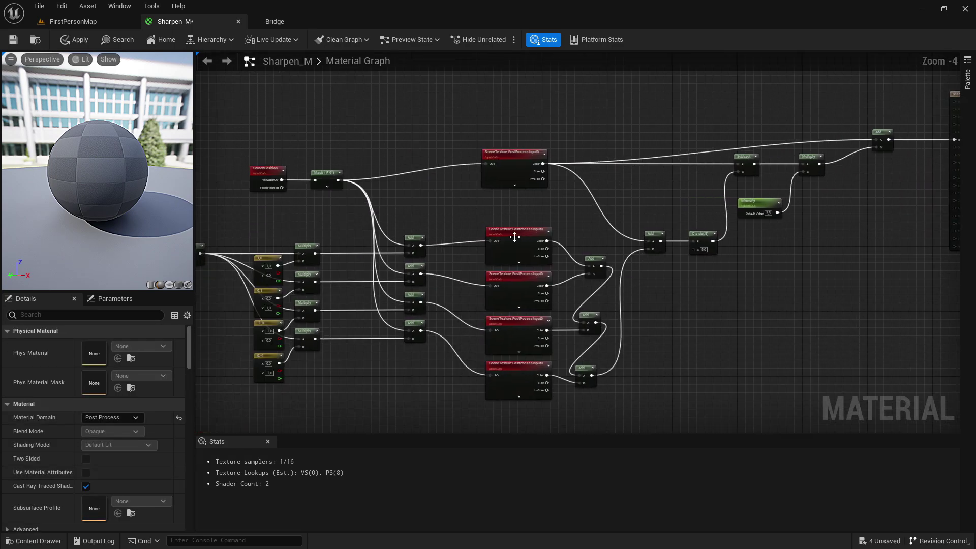
pyautogui.moveTo(752, 269); pyautogui.dragTo(455, 313, button='right')
pyautogui.scroll(2, 458, 312)
pyautogui.moveTo(692, 272); pyautogui.dragTo(549, 325, button='right')
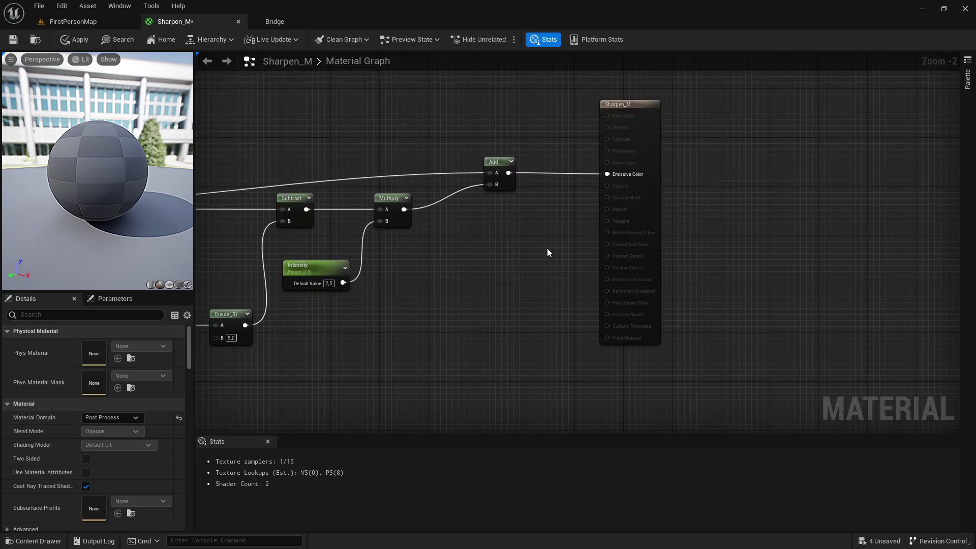
pyautogui.click(13, 40)
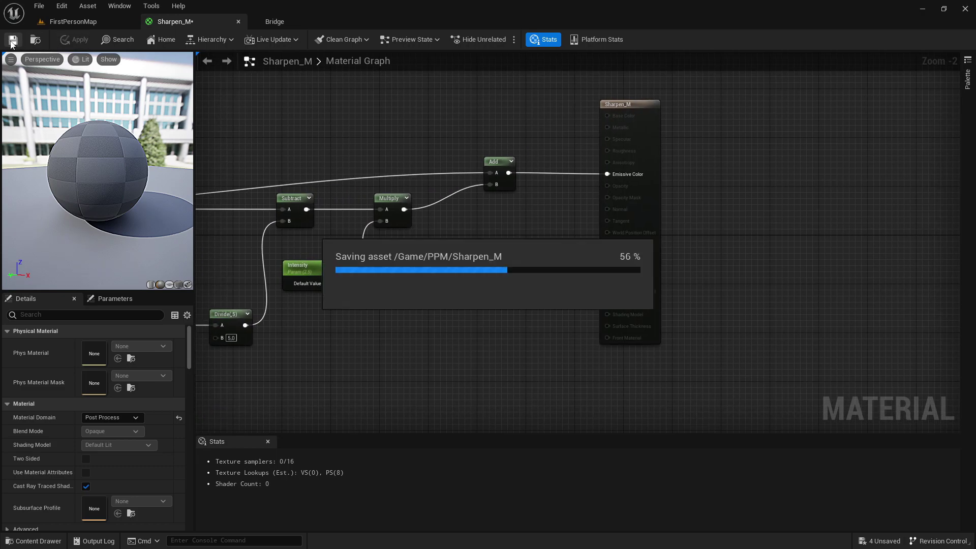
pyautogui.click(238, 22)
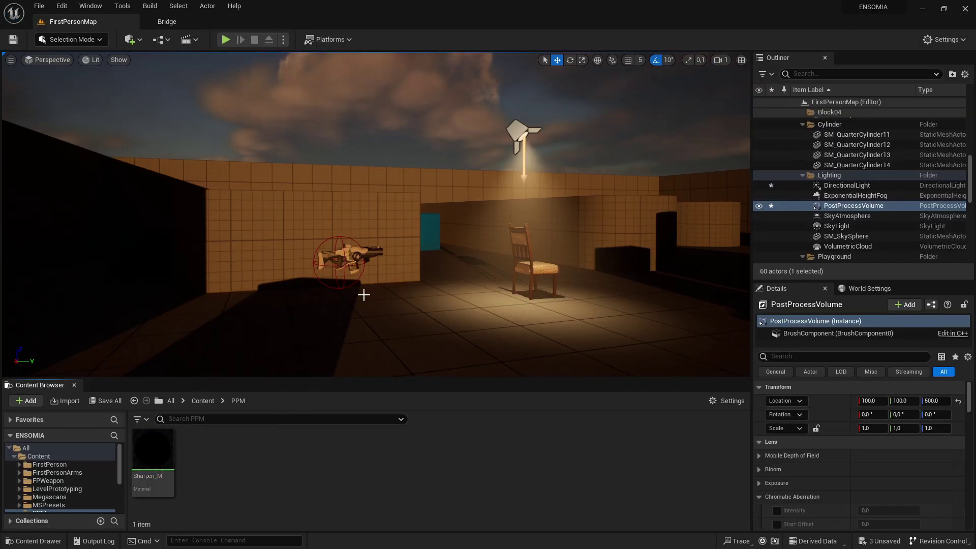
# Step: Create a material instance from Sharpen_M in the PPM folder, keeping the name Sharpen_M_Inst
pyautogui.moveTo(364, 295); pyautogui.dragTo(334, 327, button='right')
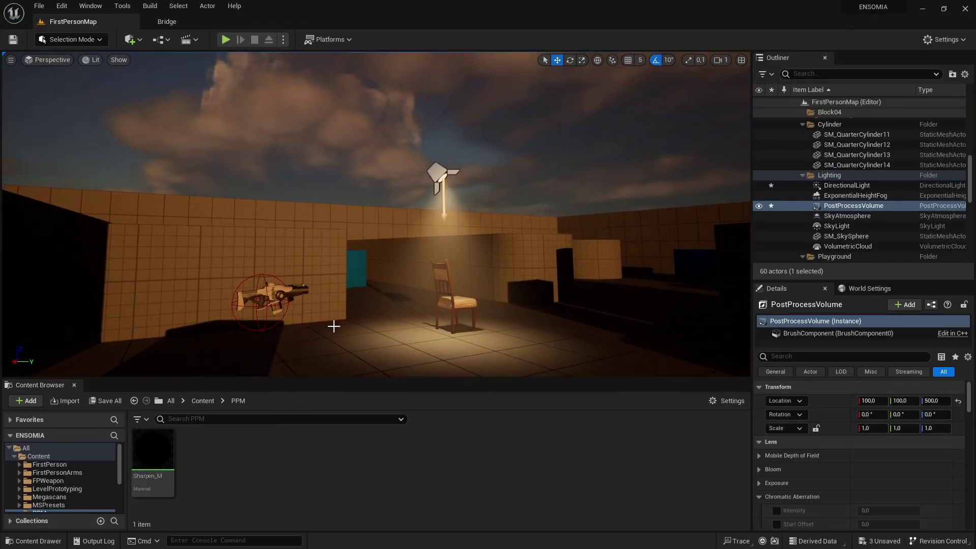
pyautogui.rightClick(153, 462)
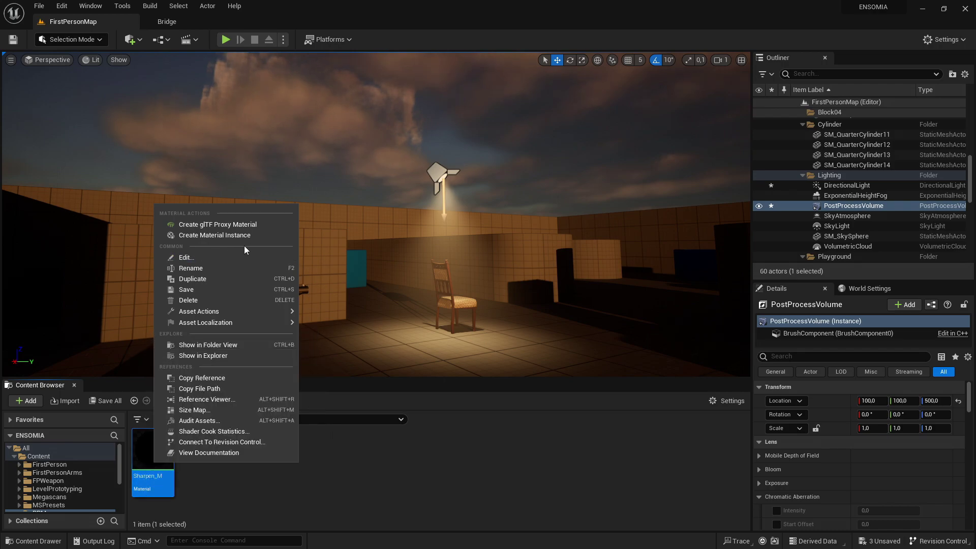
pyautogui.click(215, 235)
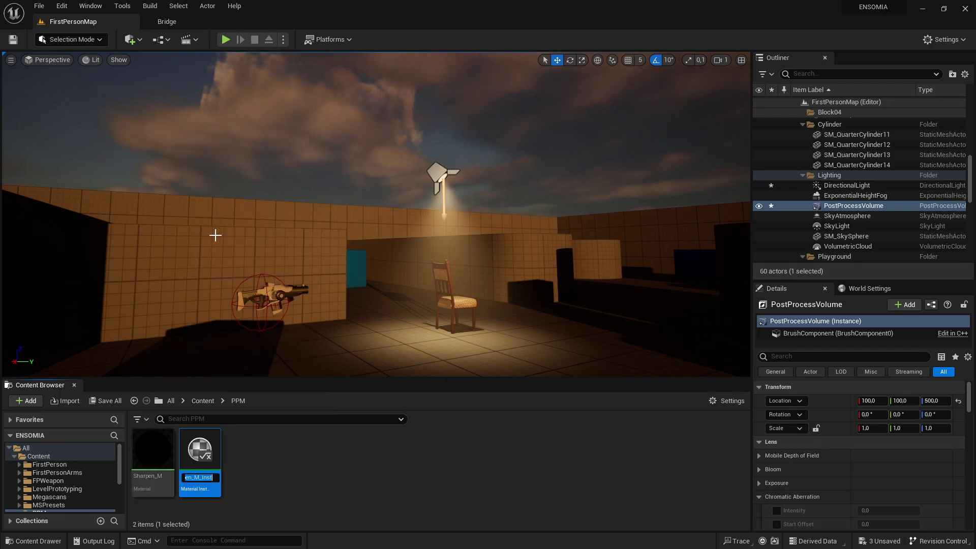
pyautogui.press('Return')
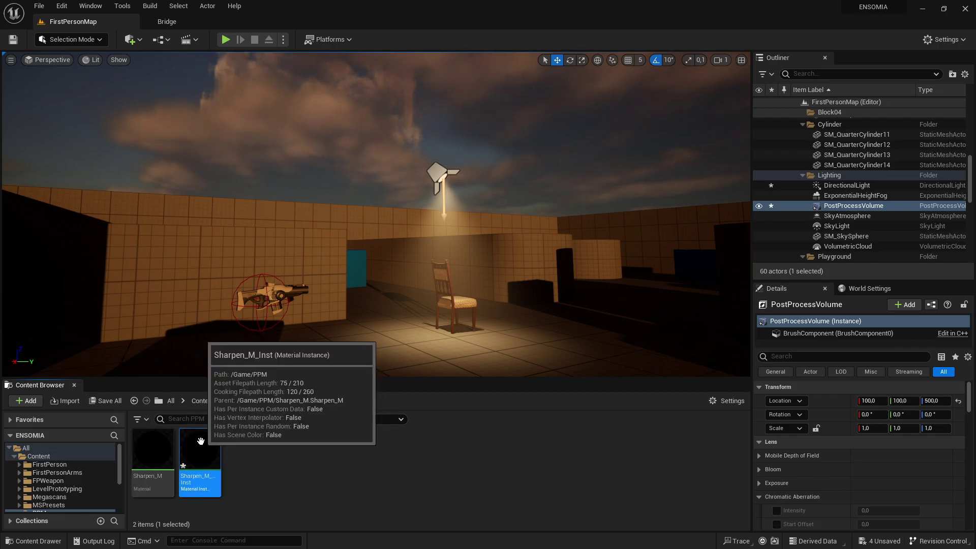
# Step: Open Sharpen_M_Inst docked beside the level, and enable its Intensity and Offset parameter overrides
pyautogui.doubleClick(201, 448)
pyautogui.moveTo(385, 104); pyautogui.dragTo(203, 21)
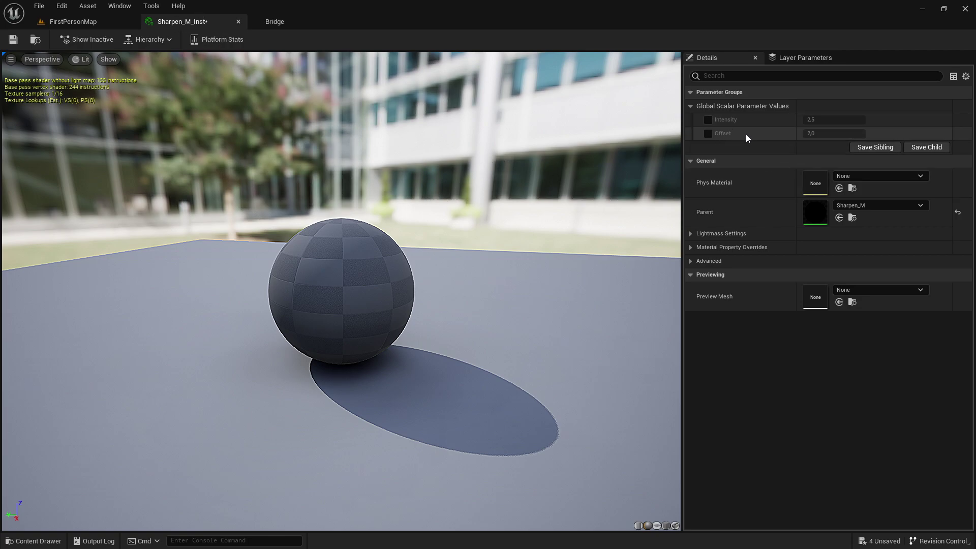
pyautogui.click(708, 119)
pyautogui.click(709, 133)
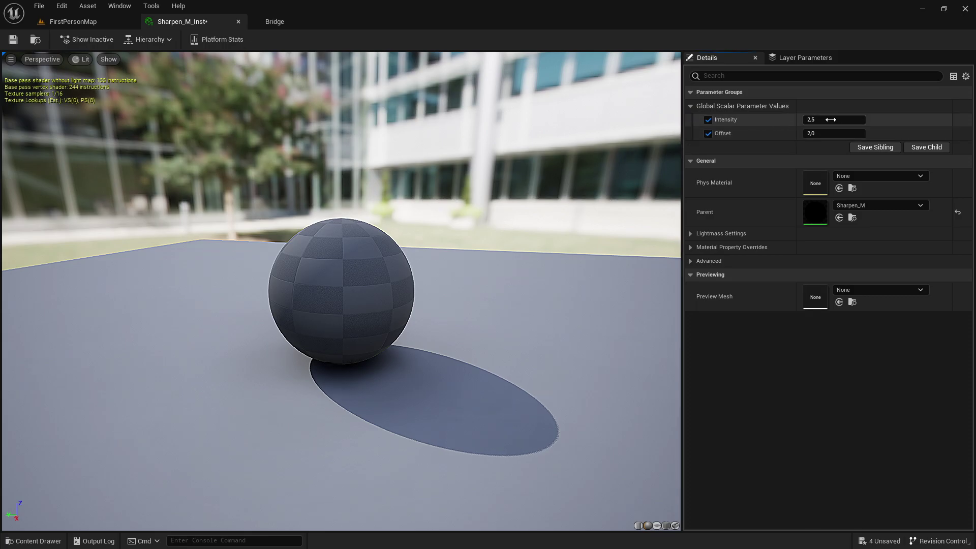
# Step: Try lower Intensity values on Sharpen_M_Inst, then restore Intensity to 2.5
pyautogui.moveTo(834, 119)
pyautogui.mouseDown()
pyautogui.moveTo(874, 119)
pyautogui.moveTo(829, 120)
pyautogui.mouseUp()
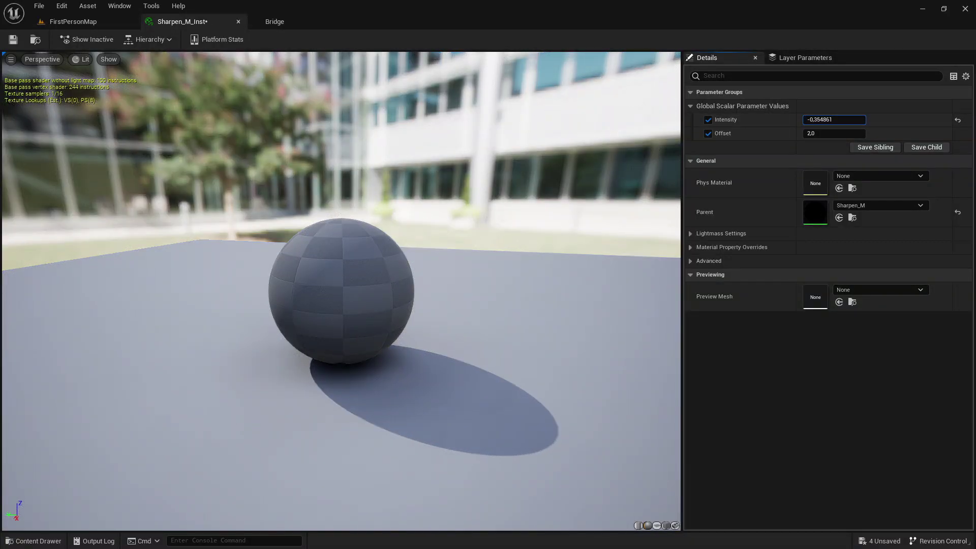
pyautogui.click(827, 119)
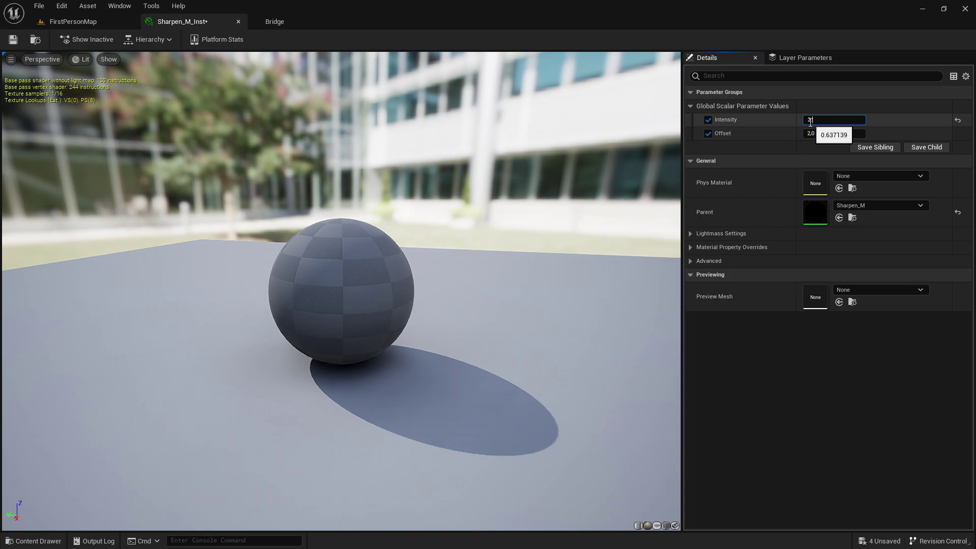
pyautogui.moveTo(666, 196); pyautogui.dragTo(666, 165, button='right')
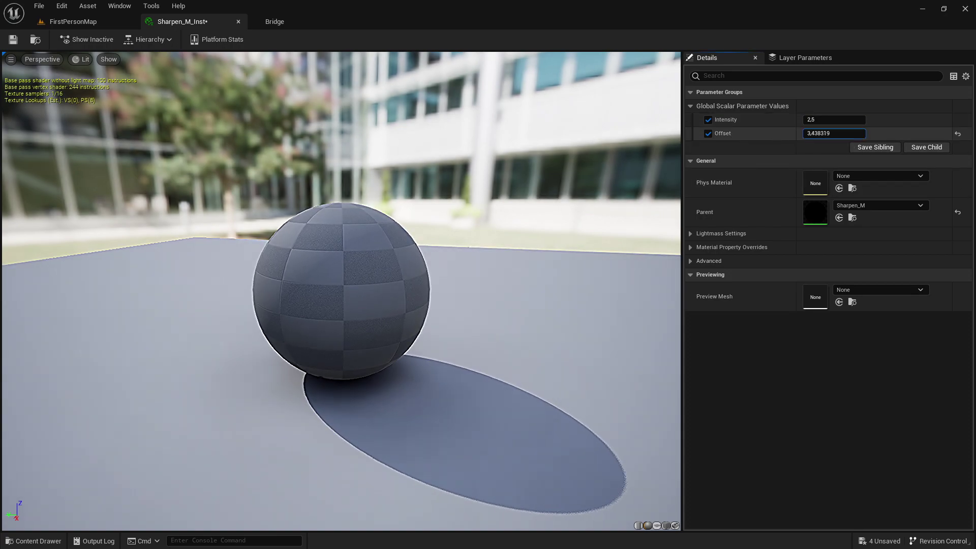
# Step: Raise the Offset of Sharpen_M_Inst to about 13.3 and examine the edge outlines around the preview sphere from several angles
pyautogui.moveTo(834, 133); pyautogui.dragTo(905, 133)
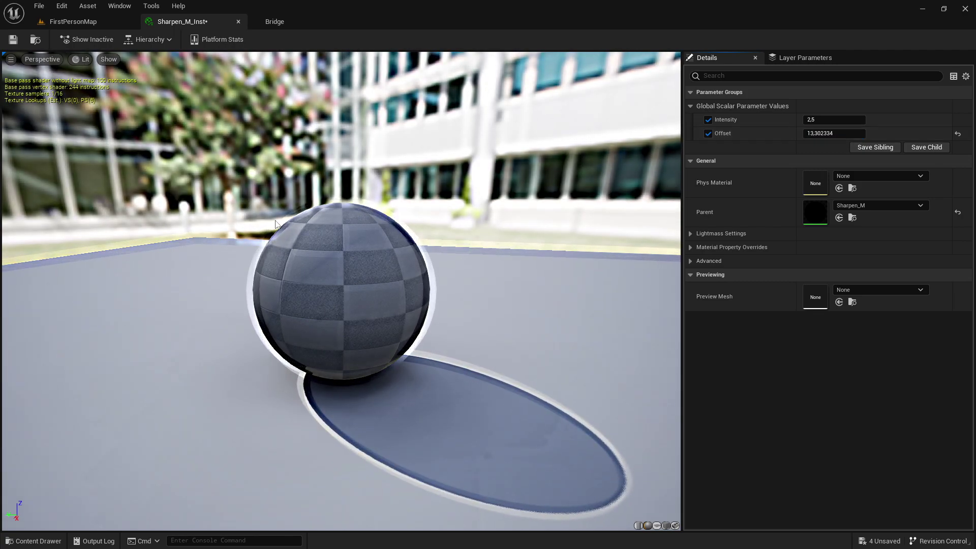
pyautogui.moveTo(393, 218); pyautogui.dragTo(380, 269, button='right')
pyautogui.moveTo(379, 269); pyautogui.dragTo(447, 219)
pyautogui.moveTo(283, 258); pyautogui.dragTo(283, 203, button='right')
pyautogui.moveTo(282, 258); pyautogui.dragTo(325, 218)
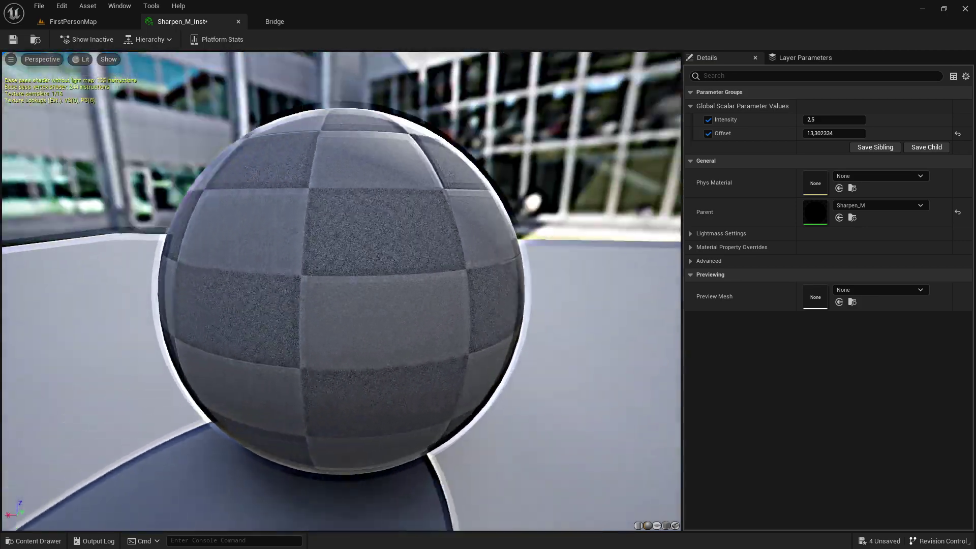
pyautogui.moveTo(326, 219); pyautogui.dragTo(325, 269, button='right')
pyautogui.moveTo(251, 233); pyautogui.dragTo(252, 247, button='right')
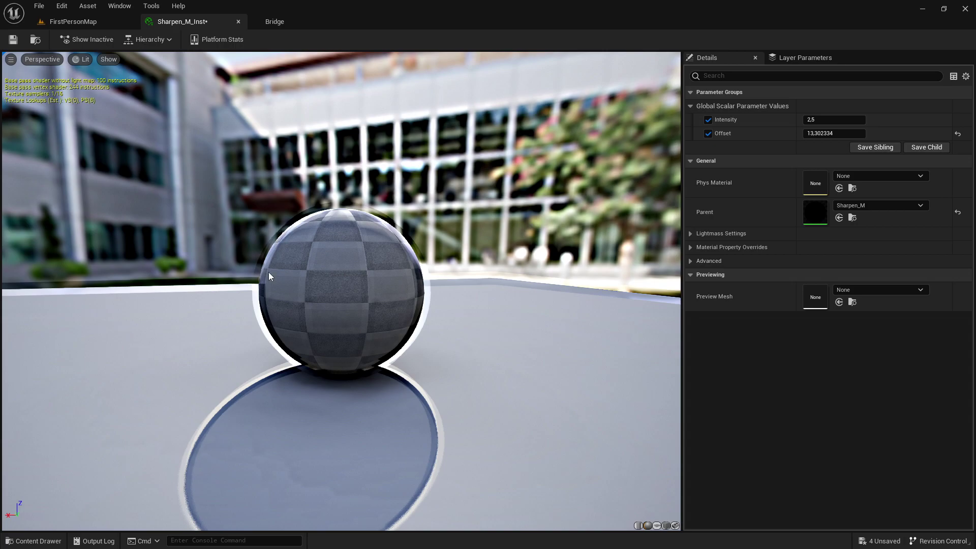
pyautogui.scroll(-3, 412, 271)
pyautogui.moveTo(412, 270); pyautogui.dragTo(539, 310)
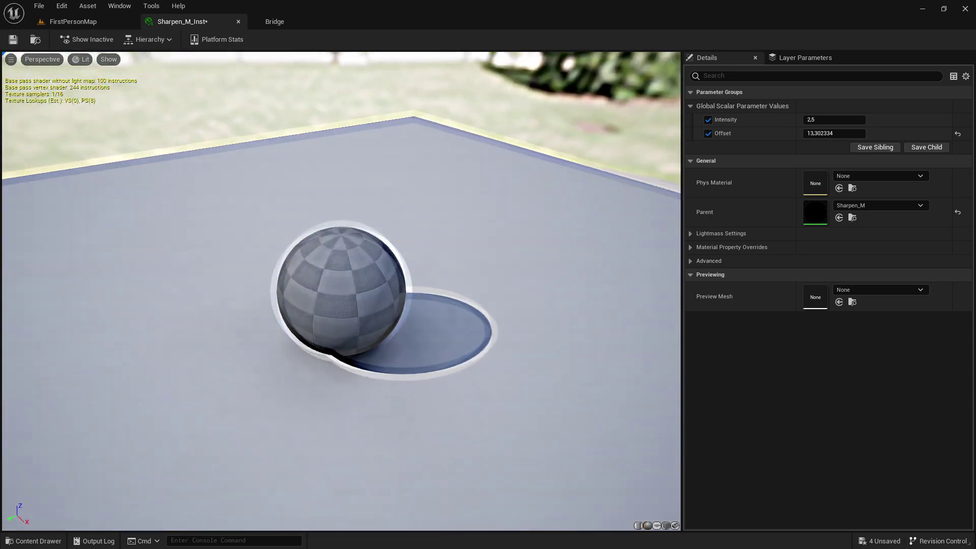
pyautogui.scroll(-2, 378, 238)
pyautogui.moveTo(378, 237); pyautogui.dragTo(366, 264)
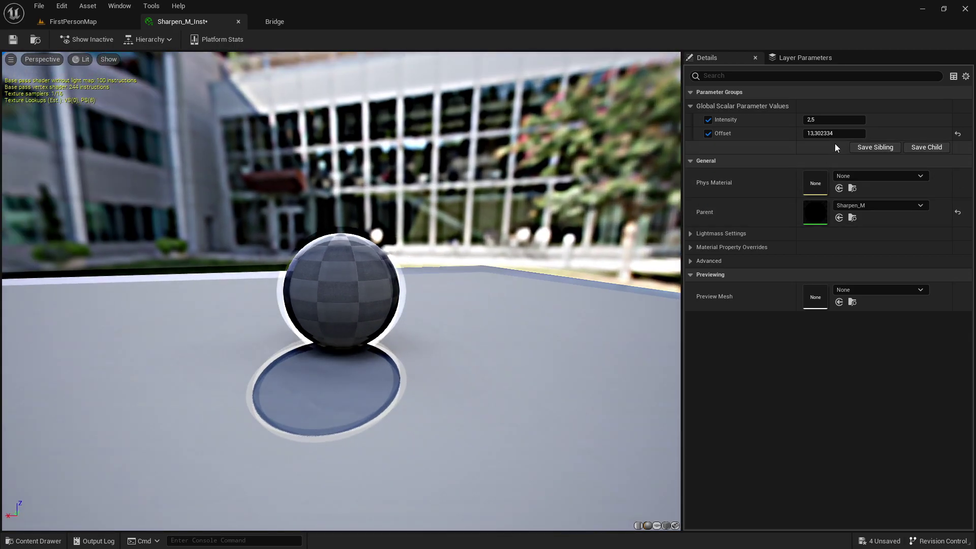
# Step: Lower the Offset to about 8.76 and check its effect on the preview sphere
pyautogui.moveTo(834, 133); pyautogui.dragTo(813, 133)
pyautogui.click(398, 236)
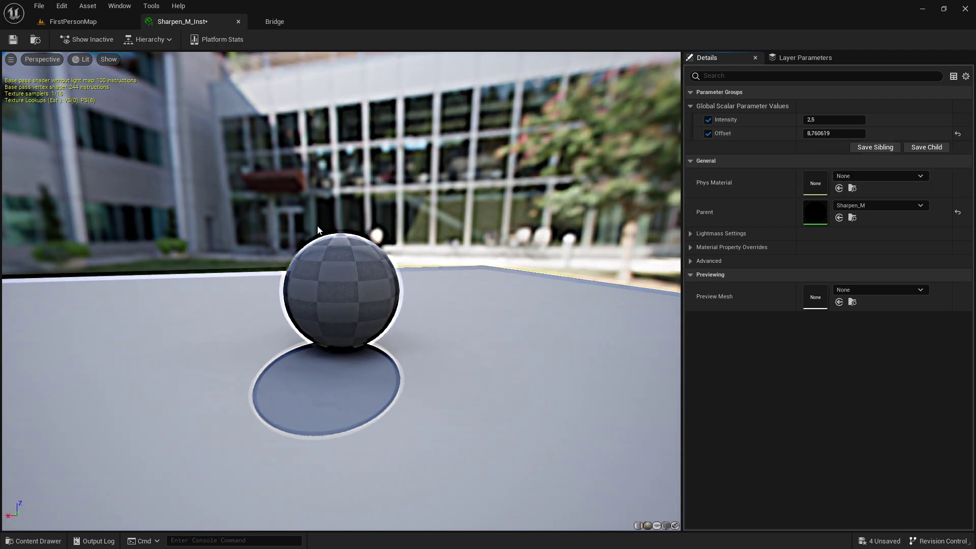
pyautogui.moveTo(317, 226); pyautogui.dragTo(501, 215)
# Step: Reset the Offset of Sharpen_M_Inst to its default of 2.0 and save the material instance
pyautogui.click(825, 132)
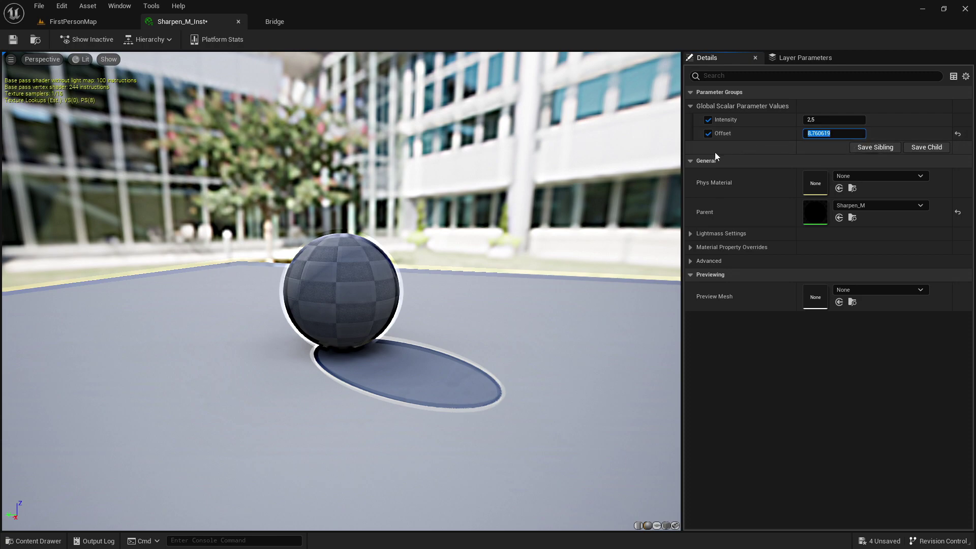
pyautogui.moveTo(549, 214)
pyautogui.mouseDown(button='right')
pyautogui.moveTo(539, 229)
pyautogui.moveTo(550, 209)
pyautogui.mouseUp(button='right')
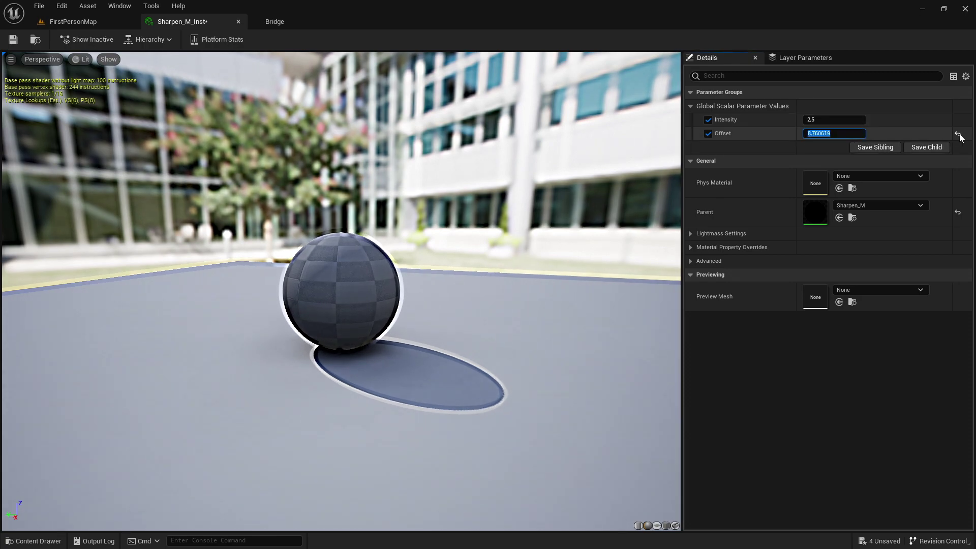
pyautogui.moveTo(486, 190); pyautogui.dragTo(584, 193)
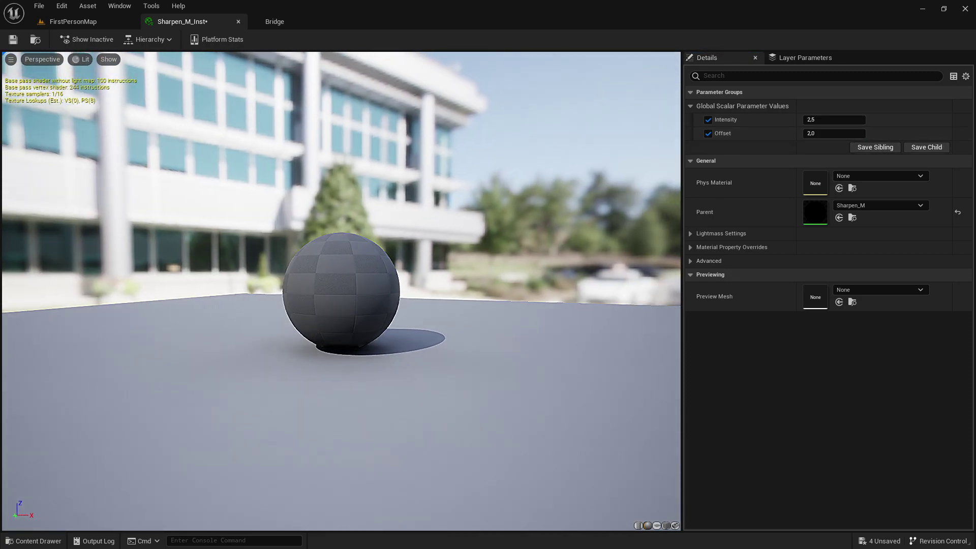
pyautogui.click(13, 39)
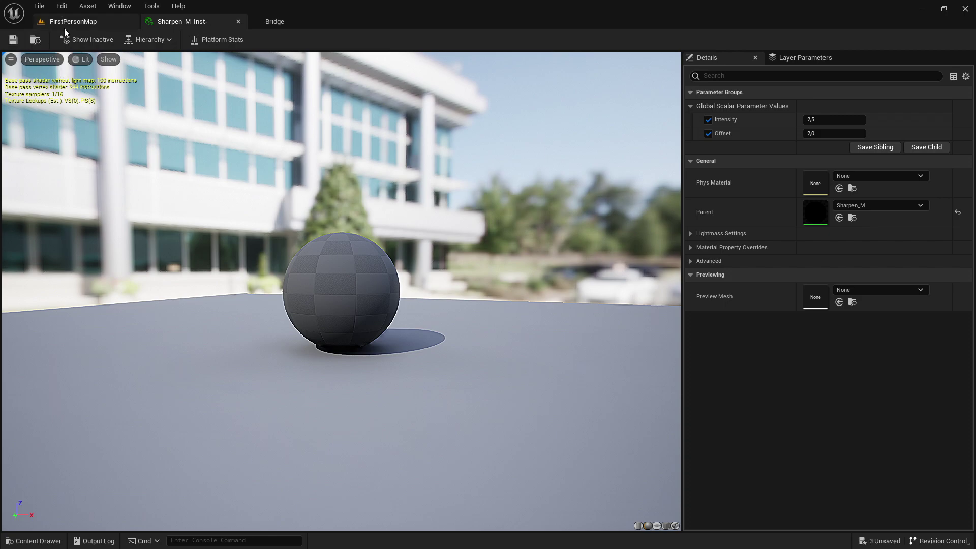
# Step: Return to FirstPersonMap and open the BP_FirstPersonCharacter blueprint from the FirstPerson/Blueprints folder
pyautogui.click(73, 21)
pyautogui.moveTo(353, 267); pyautogui.dragTo(386, 254, button='right')
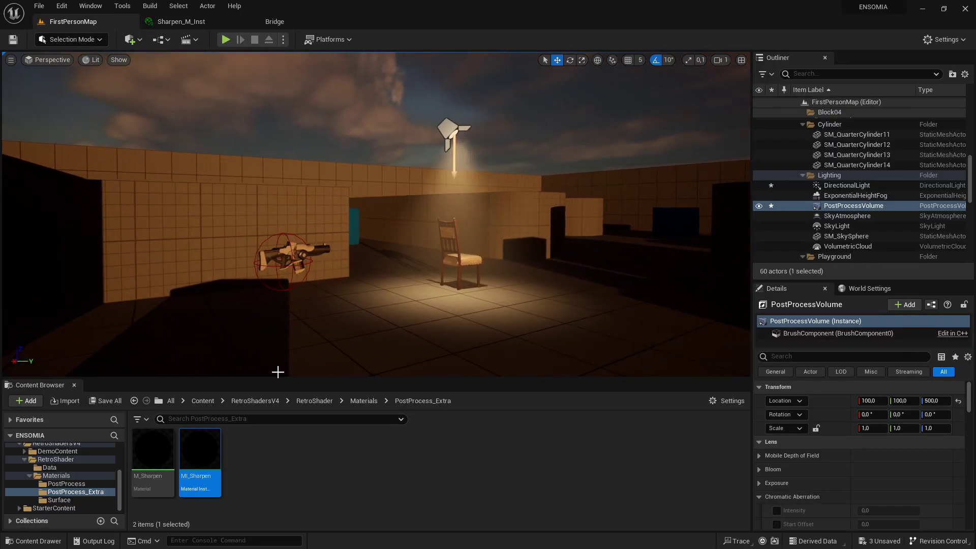
pyautogui.moveTo(472, 217); pyautogui.dragTo(432, 223, button='right')
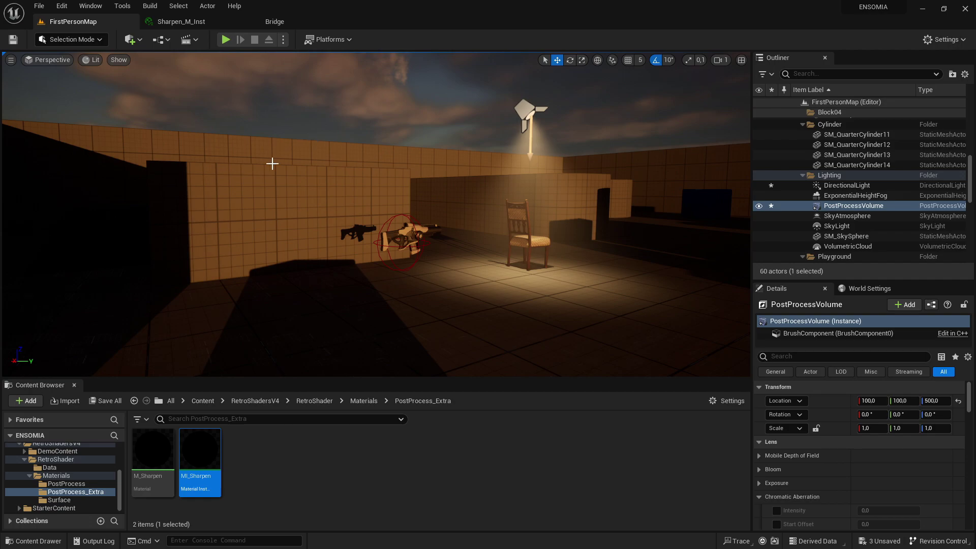
pyautogui.moveTo(229, 241); pyautogui.dragTo(276, 247, button='right')
pyautogui.scroll(5, 74, 478)
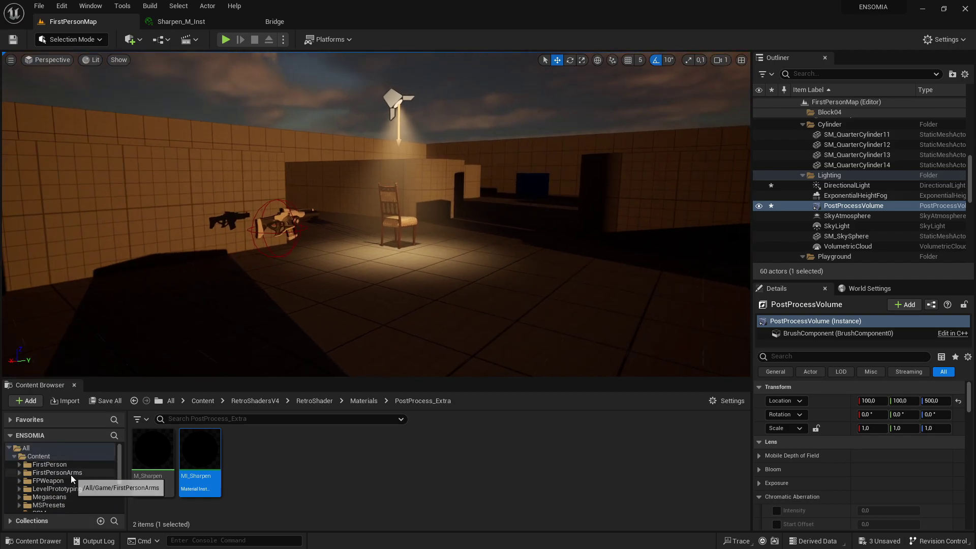
pyautogui.click(66, 465)
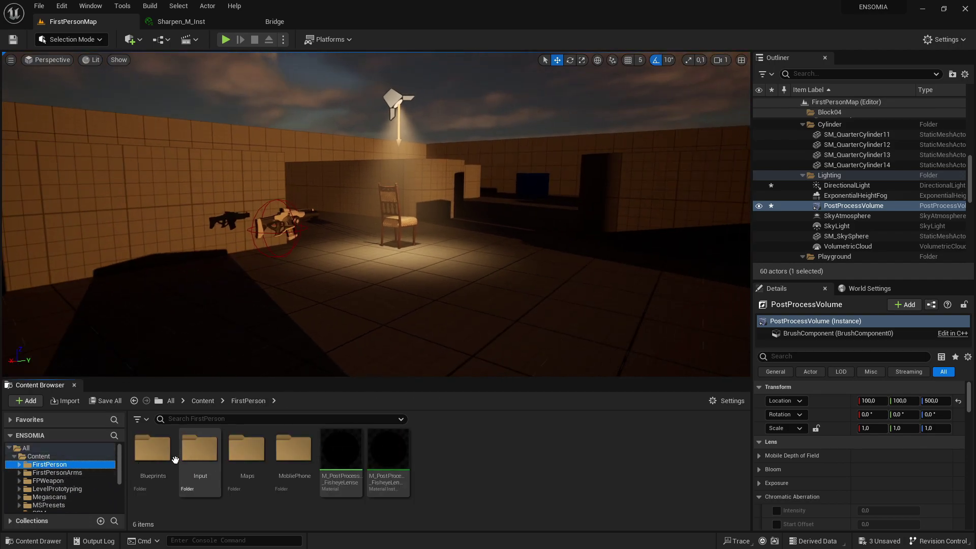
pyautogui.doubleClick(170, 449)
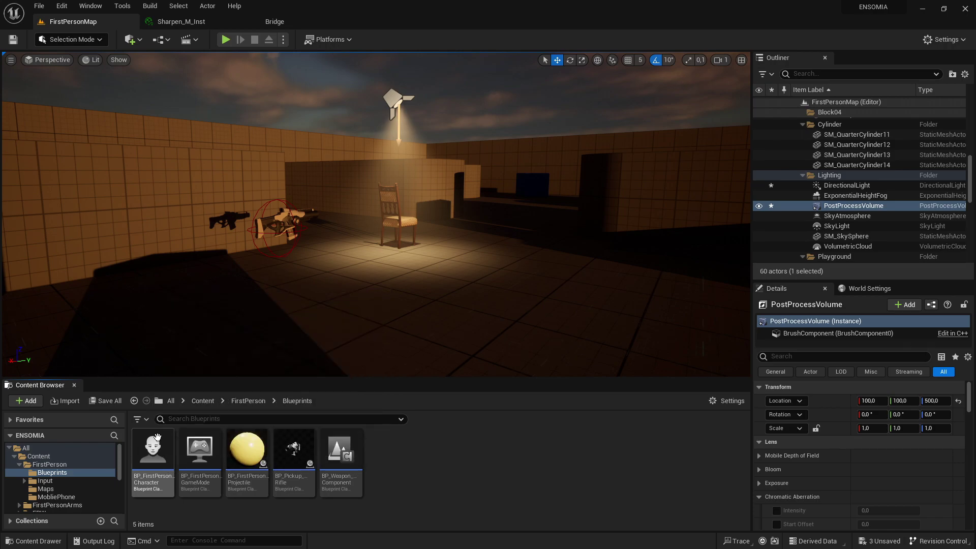
pyautogui.doubleClick(157, 453)
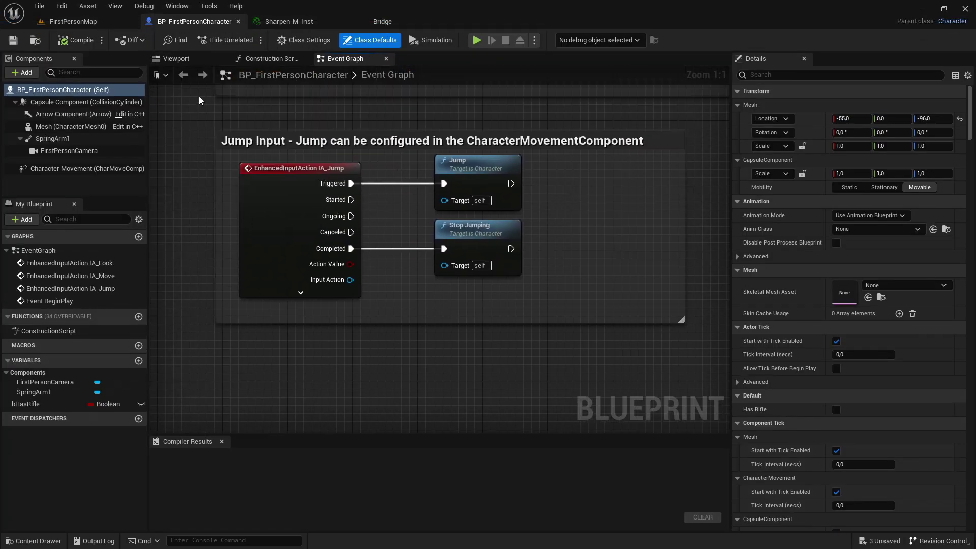
# Step: Select the FirstPersonCamera in the character blueprint's viewport and filter its details by "mat"
pyautogui.click(177, 59)
pyautogui.click(375, 196)
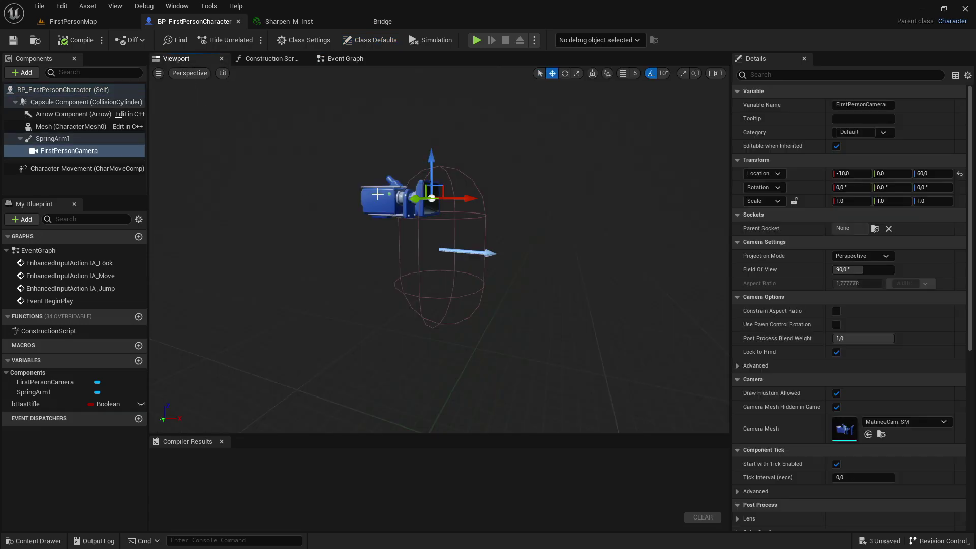
pyautogui.click(770, 76)
pyautogui.write('mat')
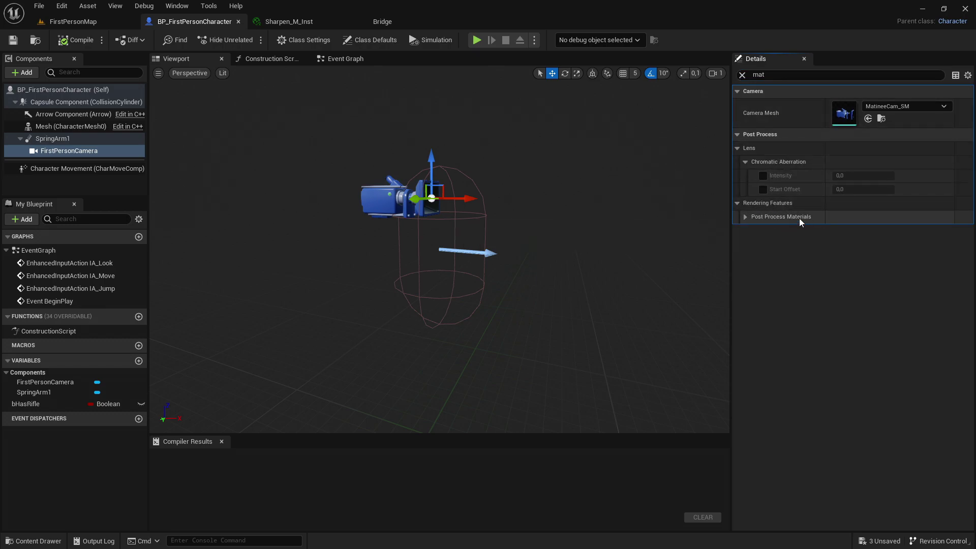
# Step: Add one element to the camera's Post Process Materials array and make it an Asset reference
pyautogui.click(745, 218)
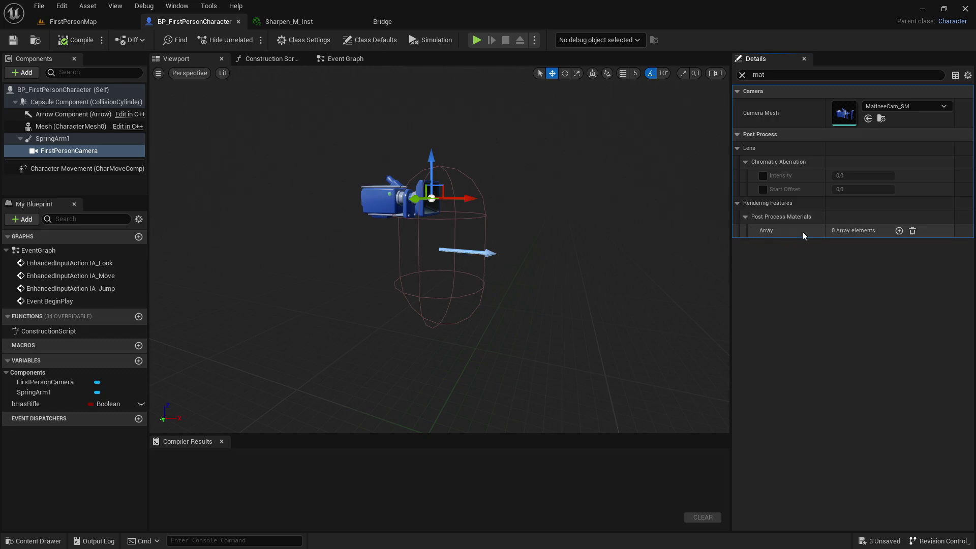
pyautogui.click(899, 232)
pyautogui.click(857, 246)
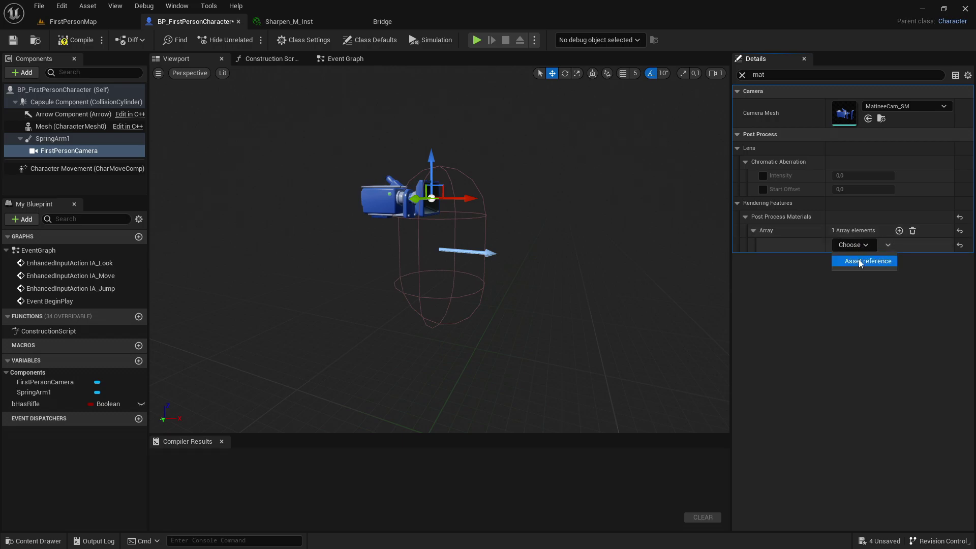
pyautogui.click(869, 262)
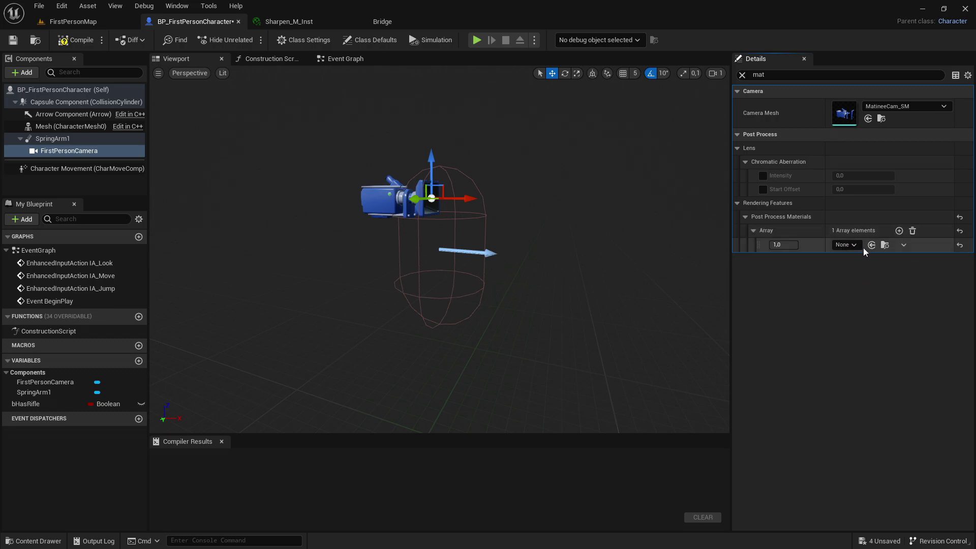
# Step: Assign Sharpen_M_Inst to the camera's Post Process Materials element, found by searching "sharpen", and compile and save the blueprint
pyautogui.click(850, 246)
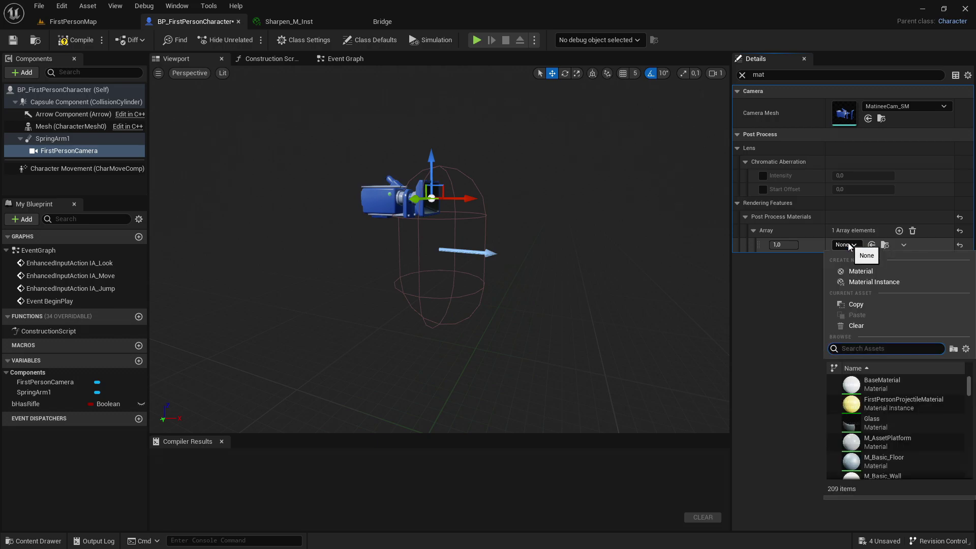
pyautogui.write('shar')
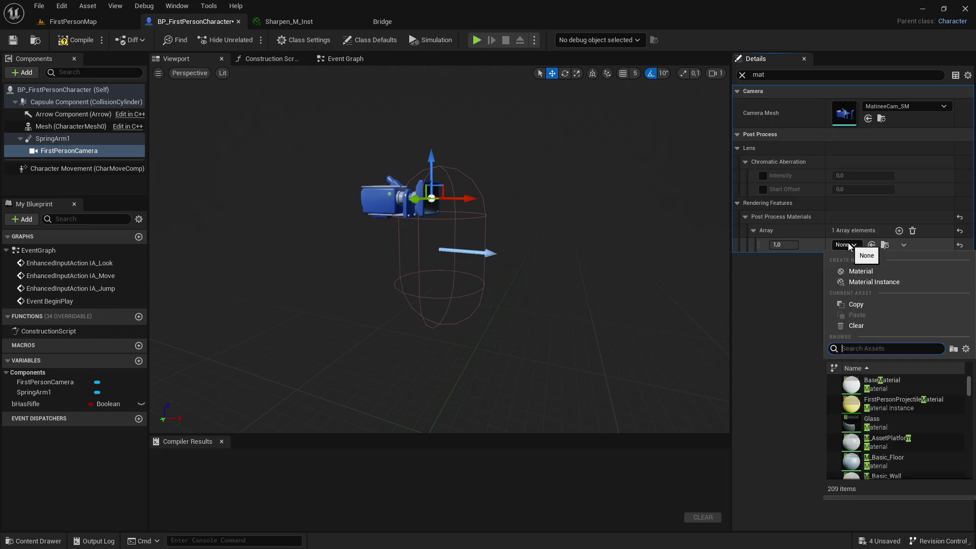
pyautogui.write('pen')
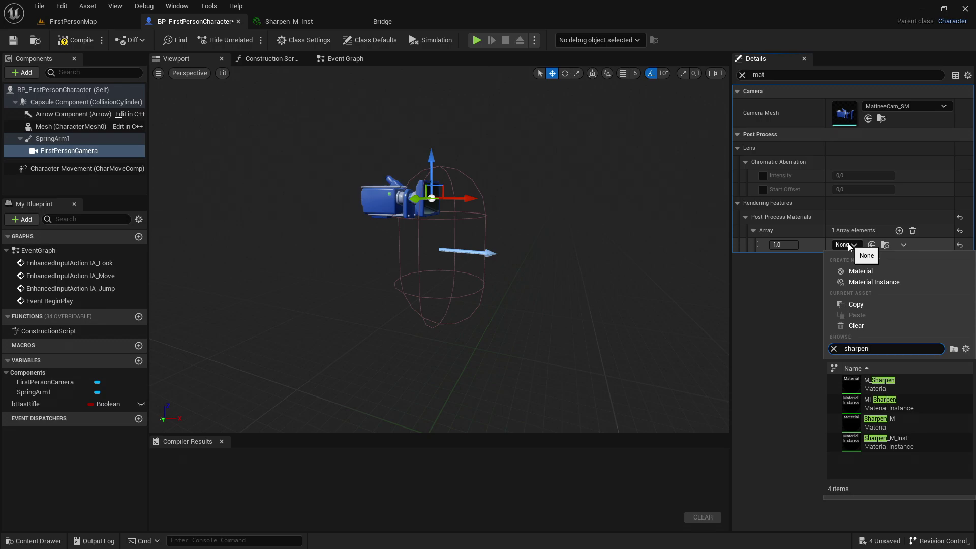
pyautogui.click(914, 441)
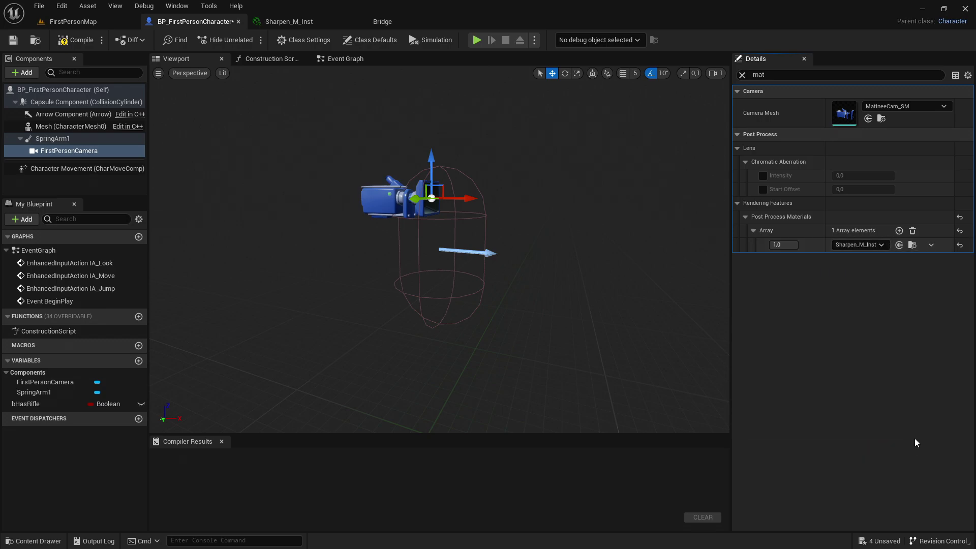
pyautogui.click(84, 41)
pyautogui.click(14, 40)
# Step: Return to FirstPersonMap and play the level full screen to check the sharpening on the chair and rifle, and end the session
pyautogui.click(97, 25)
pyautogui.moveTo(244, 111); pyautogui.dragTo(223, 59, button='right')
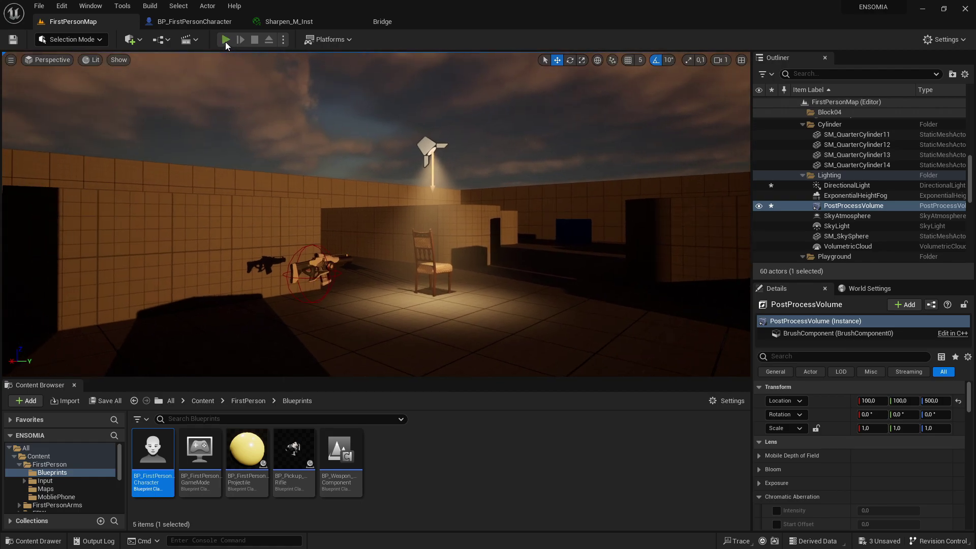
pyautogui.click(226, 40)
pyautogui.press('F11')
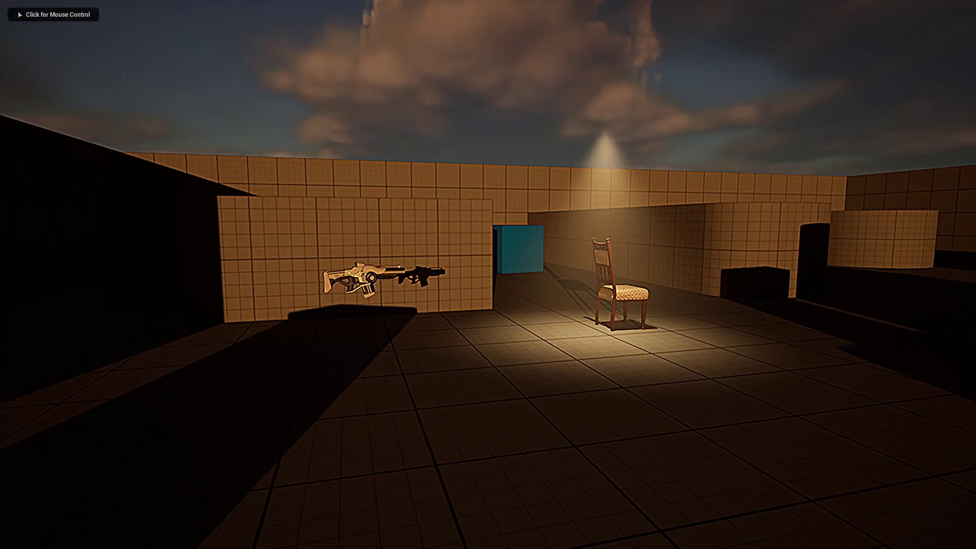
pyautogui.click(488, 274)
pyautogui.press('a')
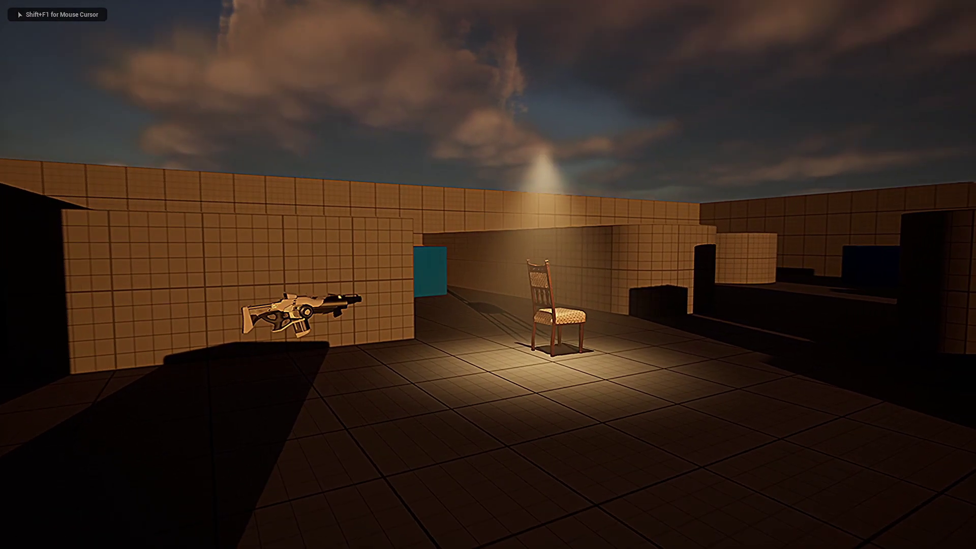
pyautogui.press('w')
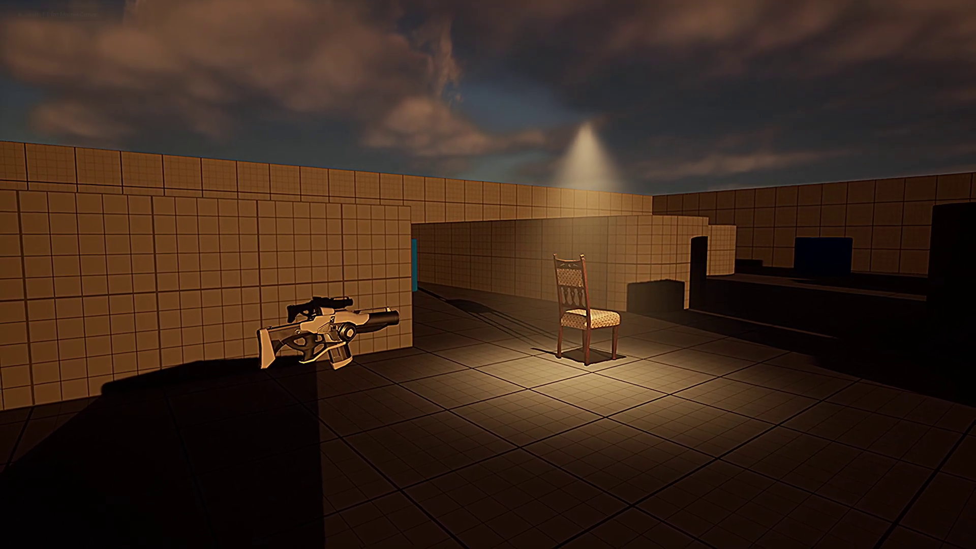
pyautogui.press('Escape')
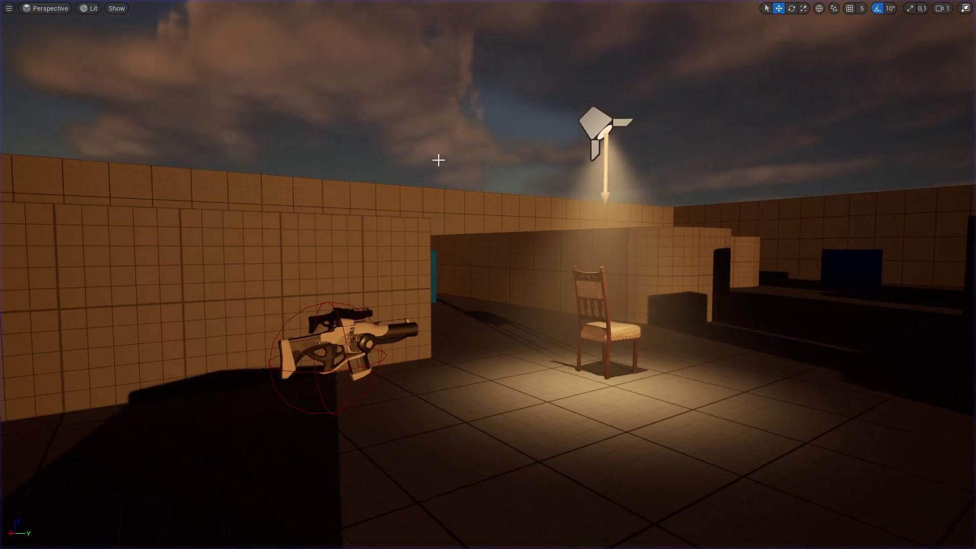
pyautogui.press('F11')
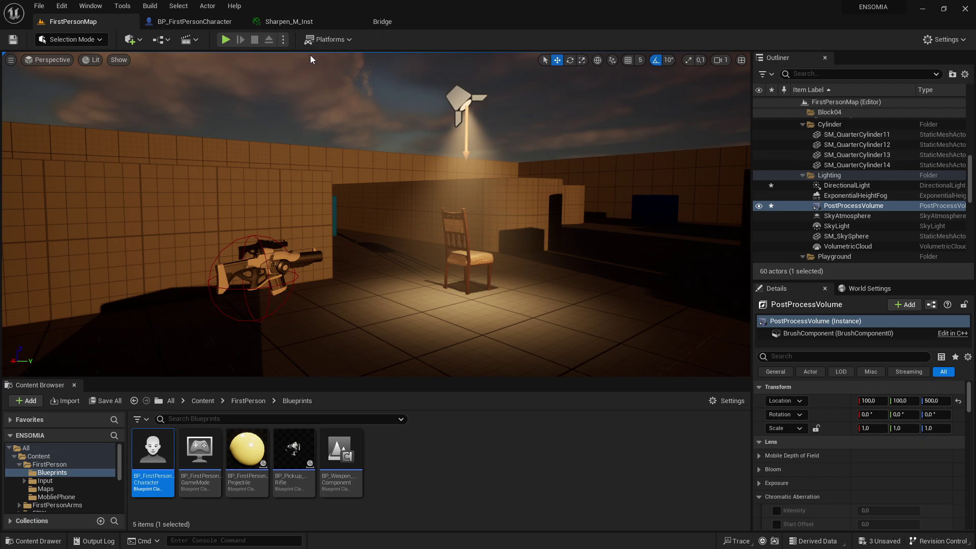
# Step: Set the Intensity of Sharpen_M_Inst to 2.0, save the instance and return to FirstPersonMap
pyautogui.click(280, 23)
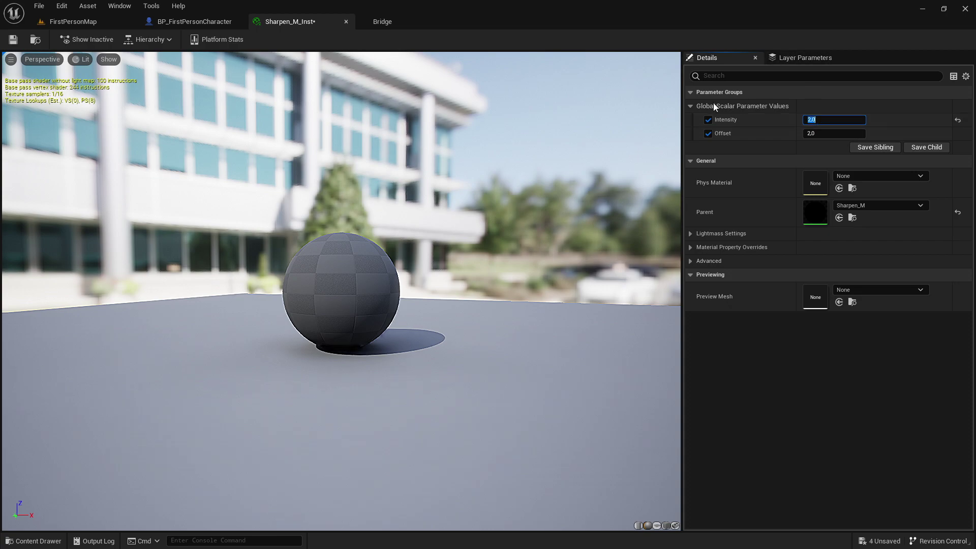
pyautogui.click(77, 26)
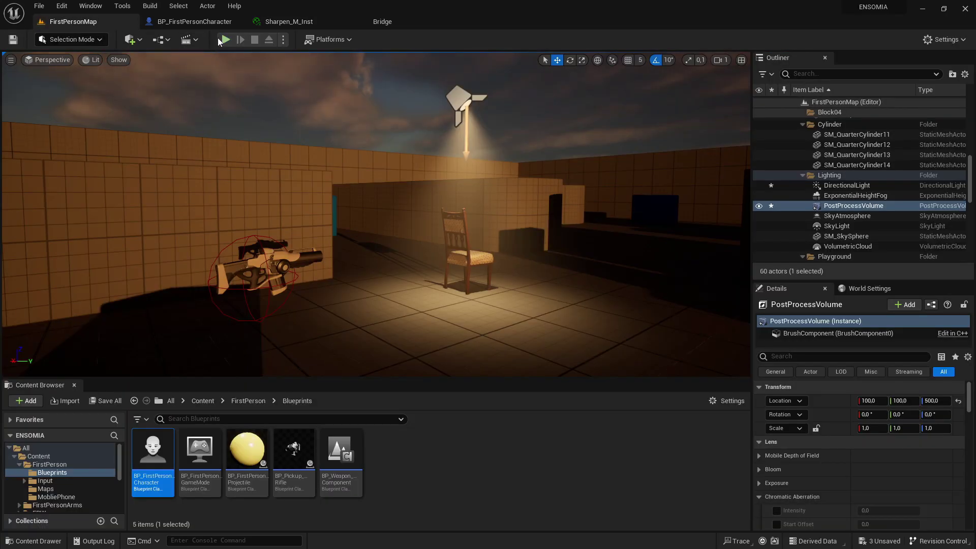
# Step: Play the level full screen and walk toward the rifle and chair to examine the sharpening at the new Intensity, and stop playing
pyautogui.click(224, 40)
pyautogui.press('F11')
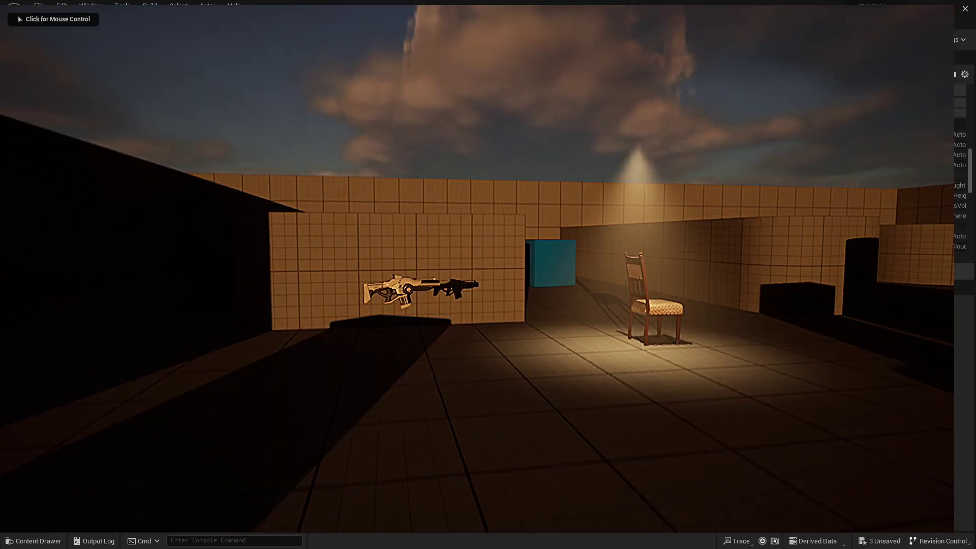
pyautogui.press('w')
pyautogui.press('a')
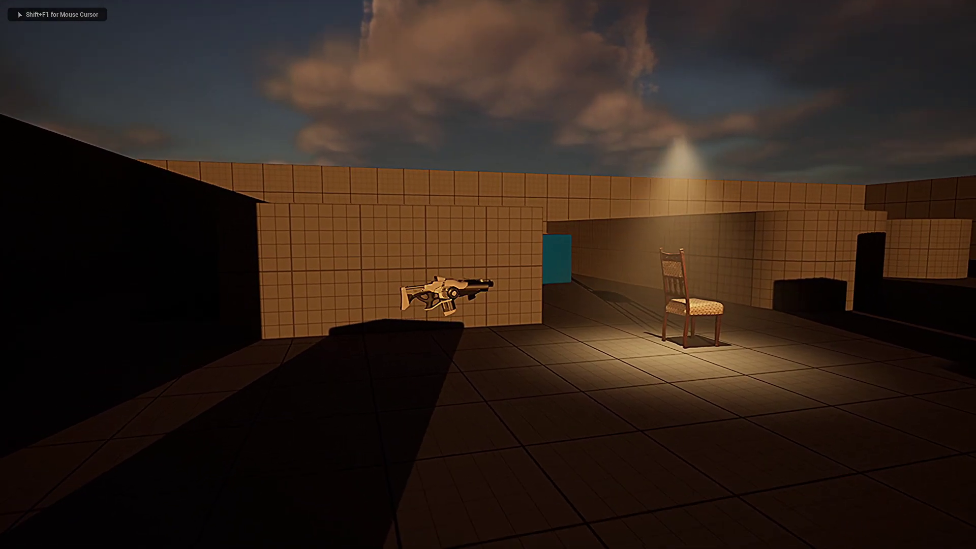
pyautogui.press('w')
pyautogui.press('a')
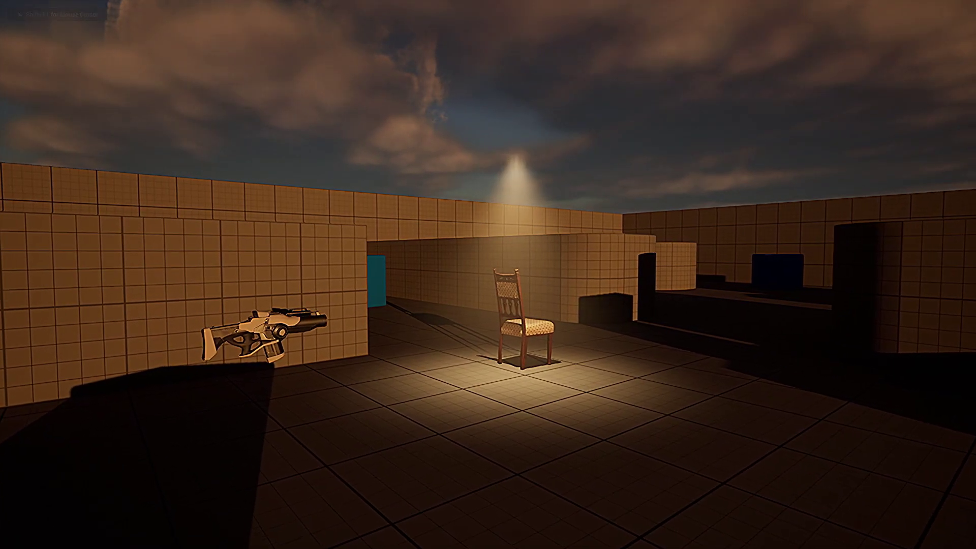
pyautogui.press('a')
pyautogui.press('w')
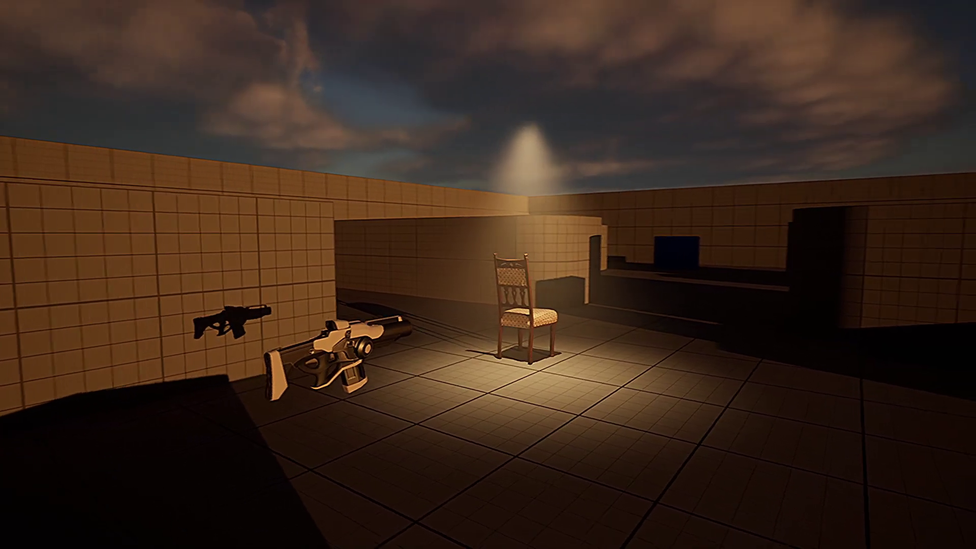
pyautogui.press('w')
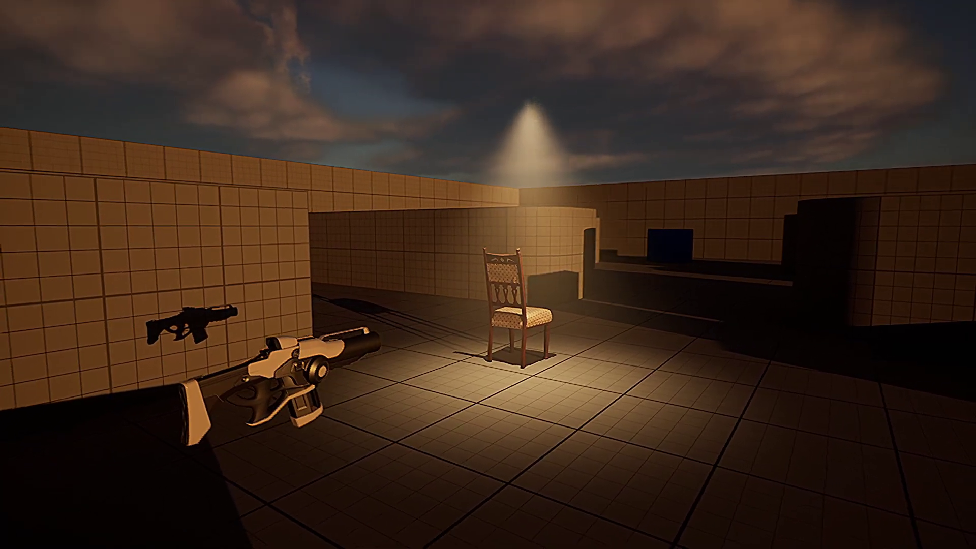
pyautogui.press('s')
pyautogui.press('d')
pyautogui.press('Escape')
pyautogui.press('F11')
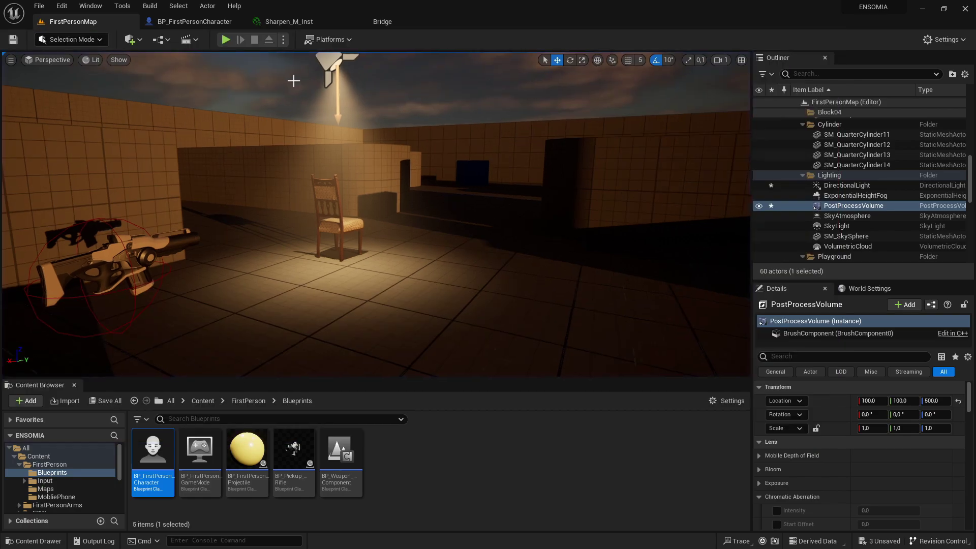
# Step: Set the Offset of Sharpen_M_Inst to 5.0, save the instance and return to FirstPersonMap
pyautogui.click(289, 22)
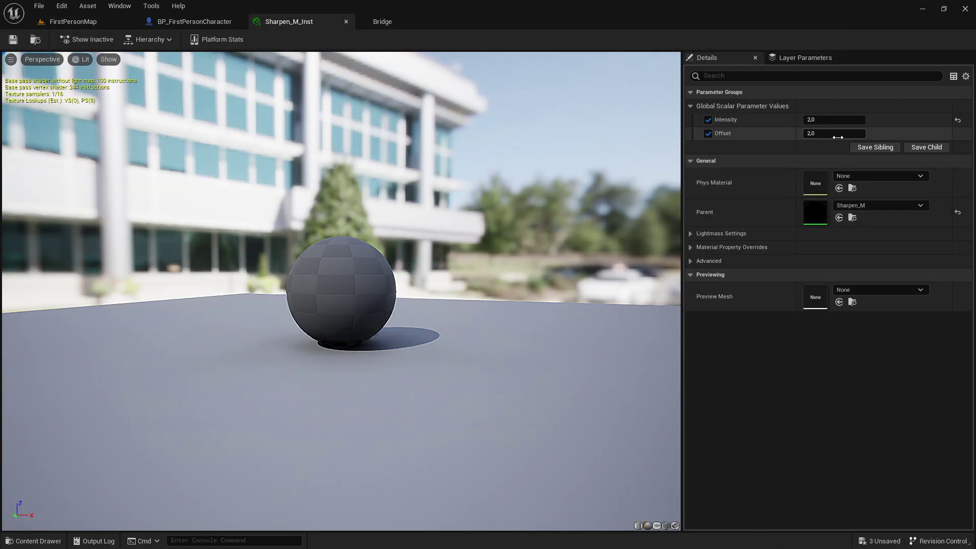
pyautogui.write('5')
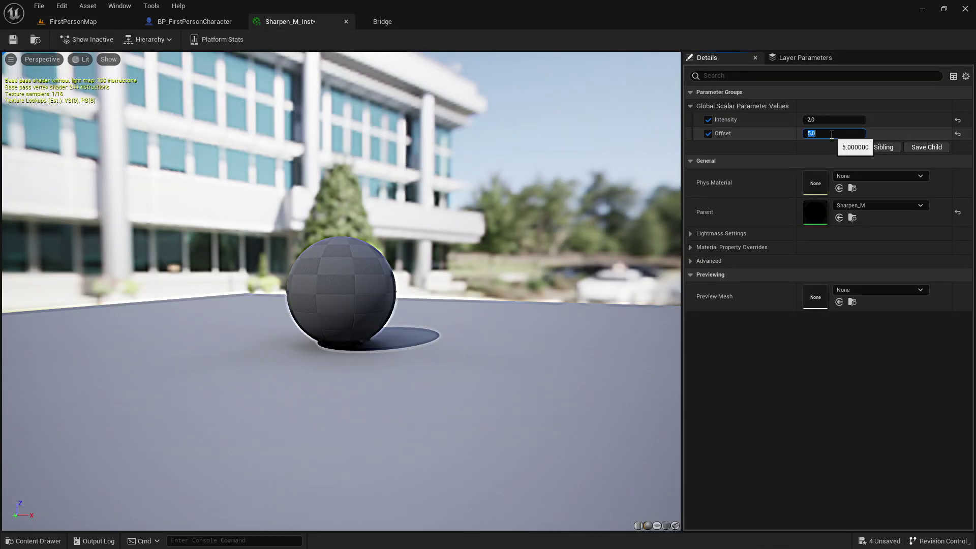
pyautogui.press('Return')
pyautogui.click(11, 42)
pyautogui.click(73, 21)
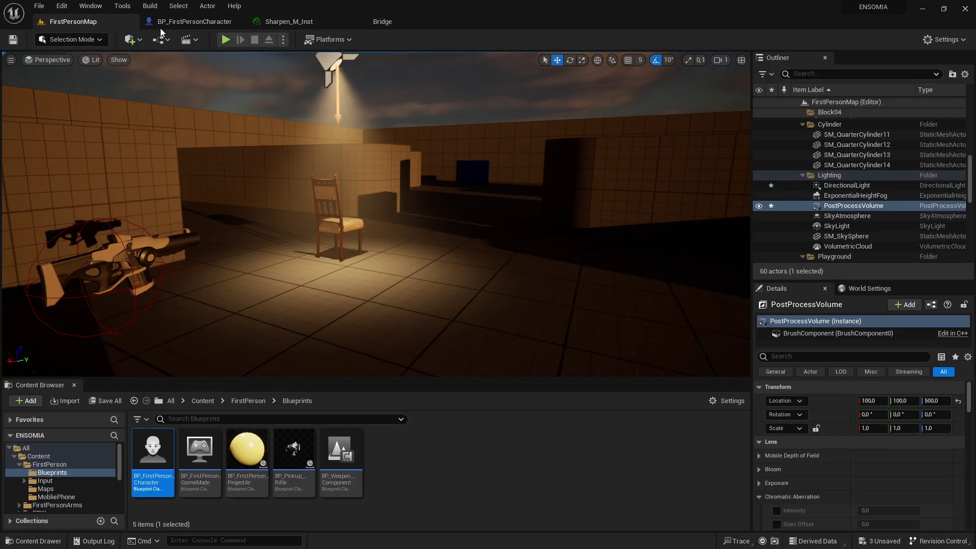
# Step: Play the level full screen and walk around the rifle, chair and blocks to examine the edges with the new Offset, and stop playing
pyautogui.moveTo(244, 162); pyautogui.dragTo(214, 122, button='right')
pyautogui.click(226, 40)
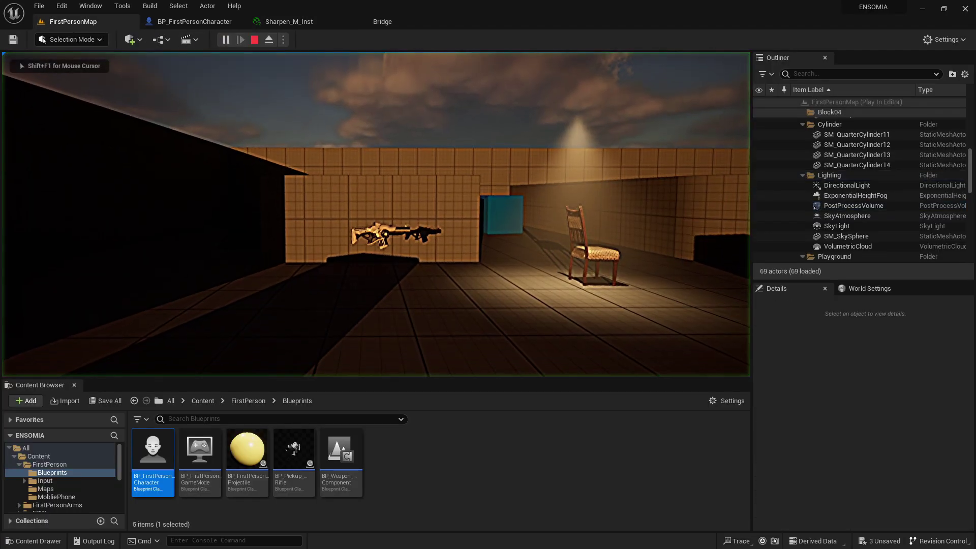
pyautogui.press('F11')
pyautogui.press('w')
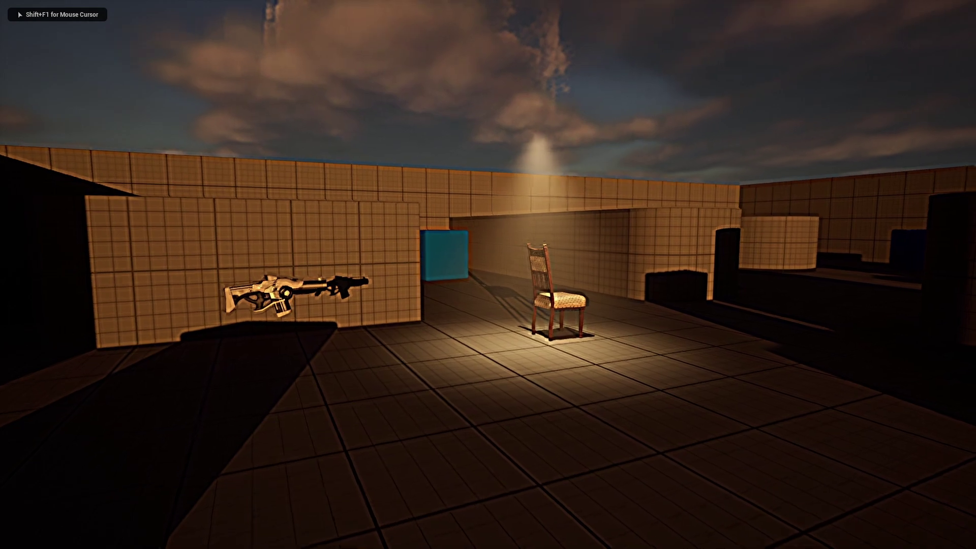
pyautogui.press('w')
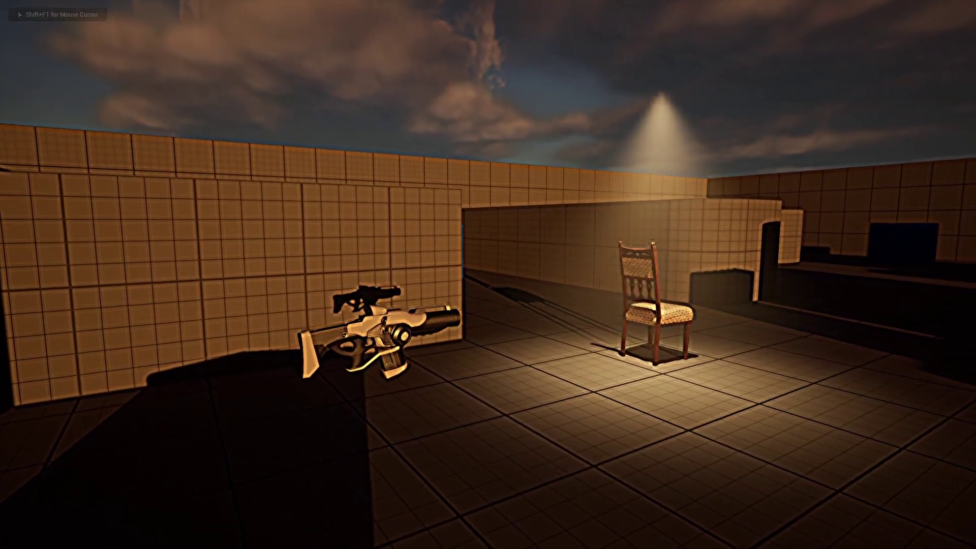
pyautogui.press('w')
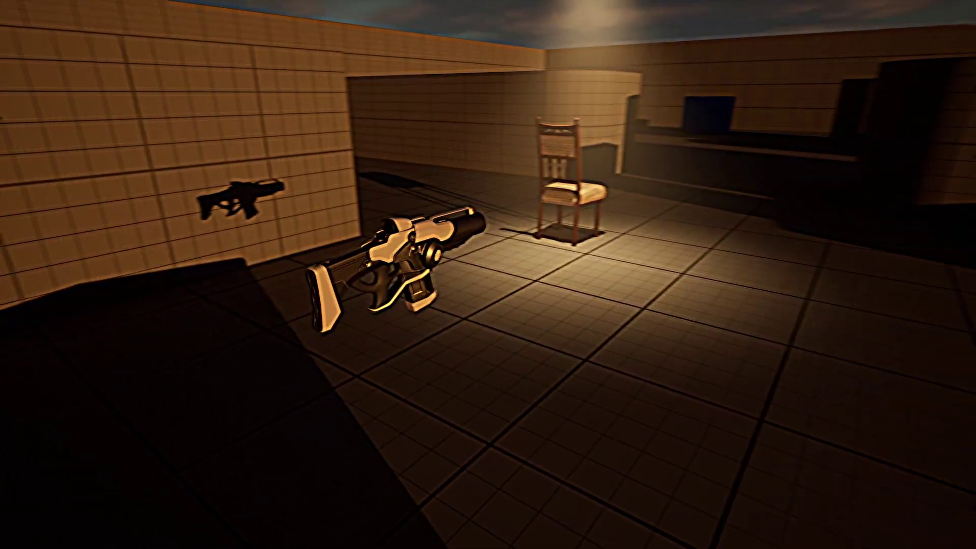
pyautogui.press('a')
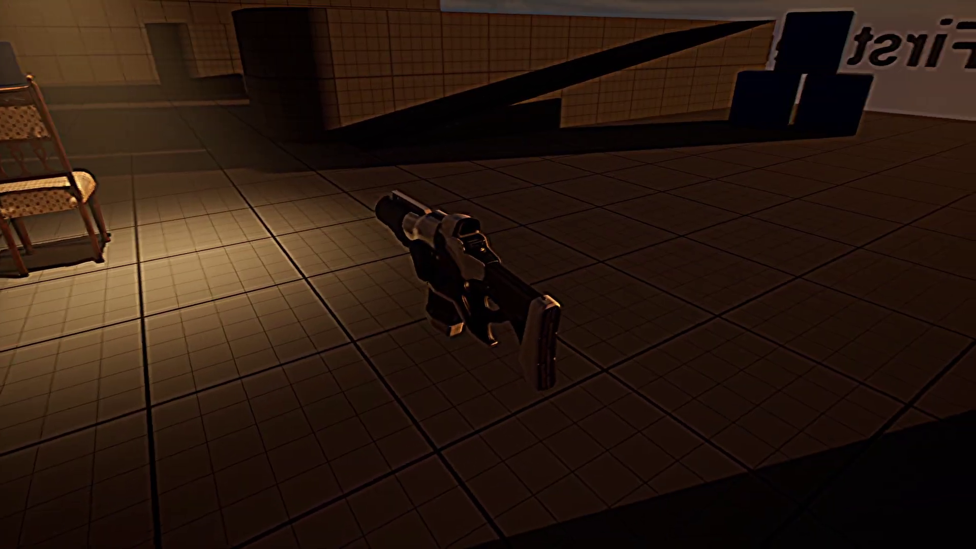
pyautogui.press('w')
pyautogui.press('w')
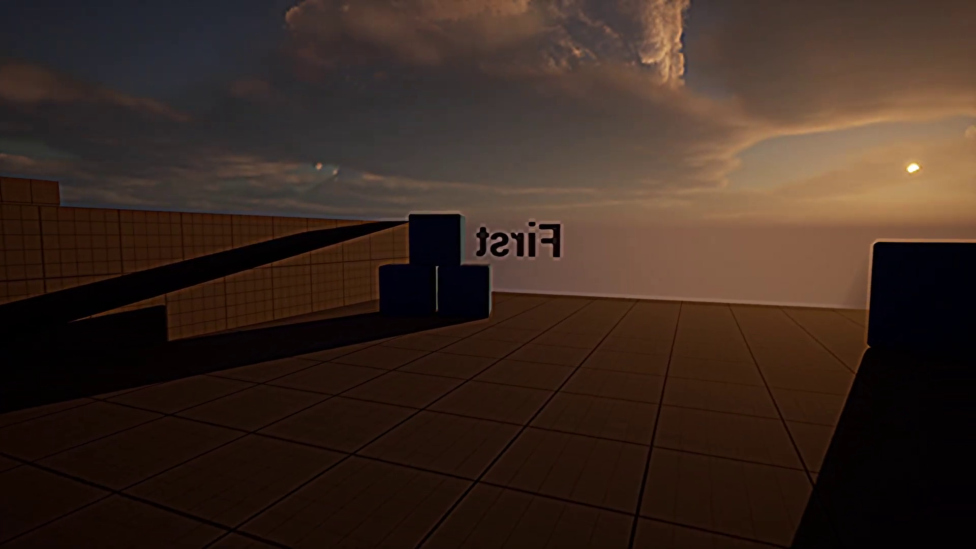
pyautogui.press('d')
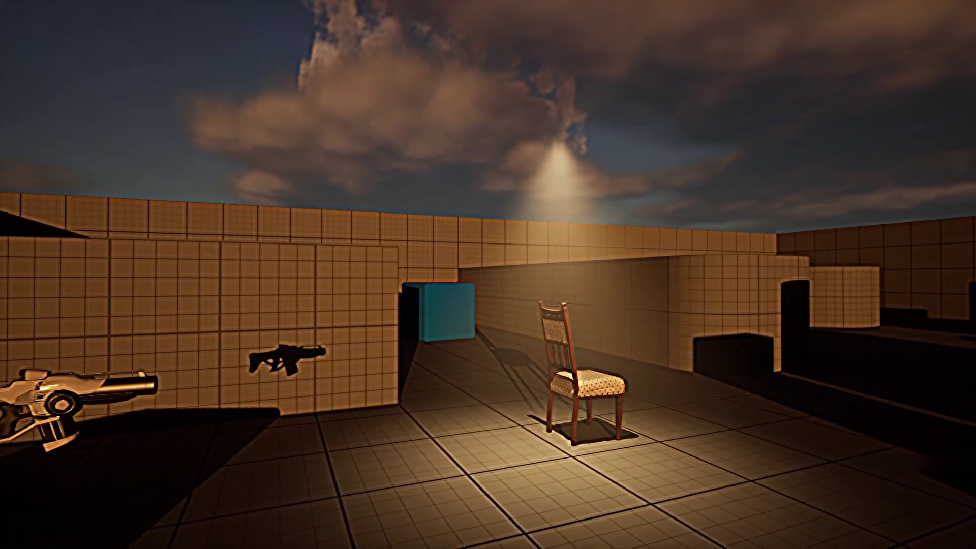
pyautogui.press('s')
pyautogui.press('Escape')
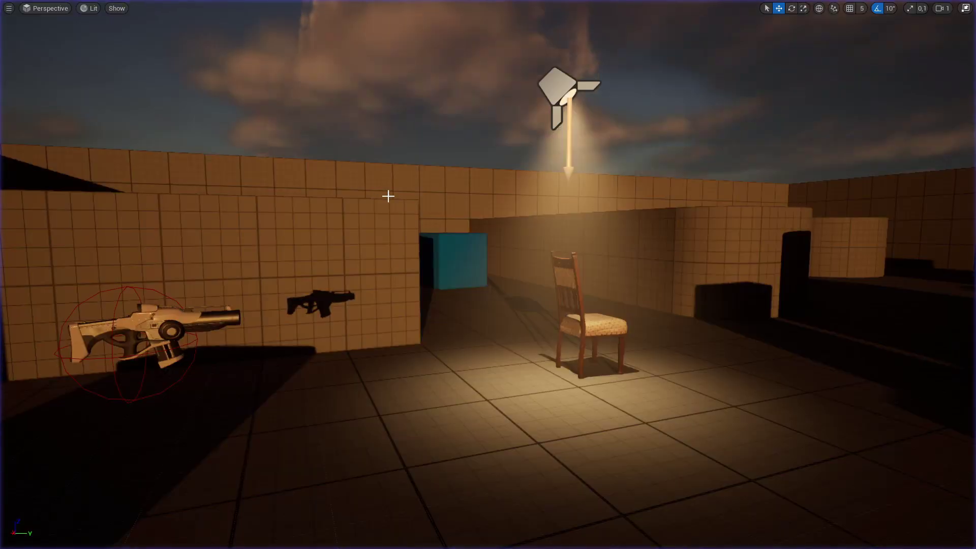
pyautogui.moveTo(390, 196); pyautogui.dragTo(392, 198, button='right')
pyautogui.press('F11')
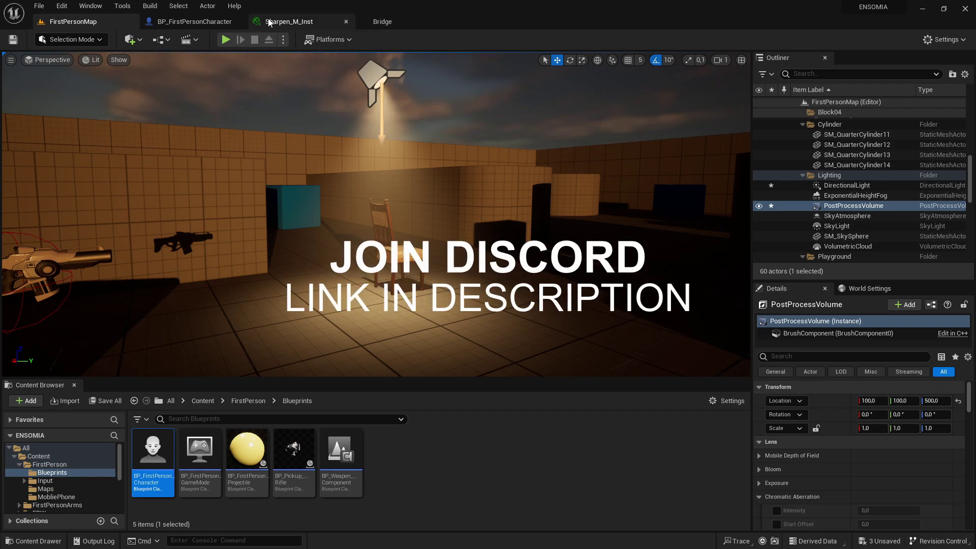
pyautogui.click(204, 22)
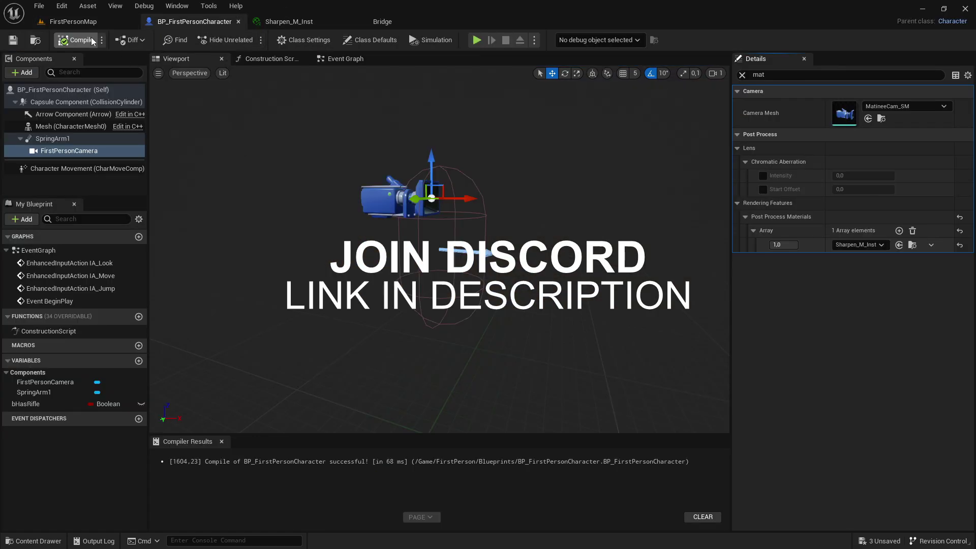
pyautogui.click(76, 21)
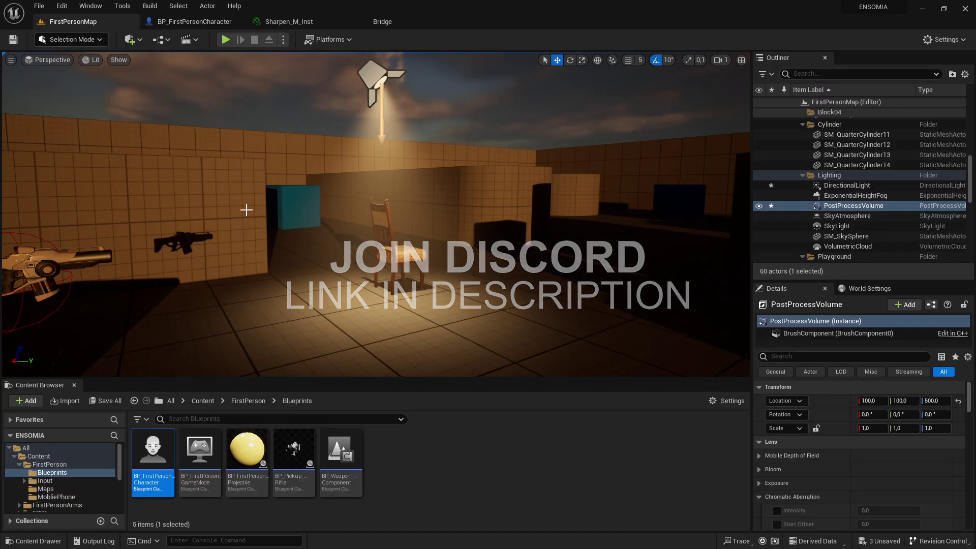